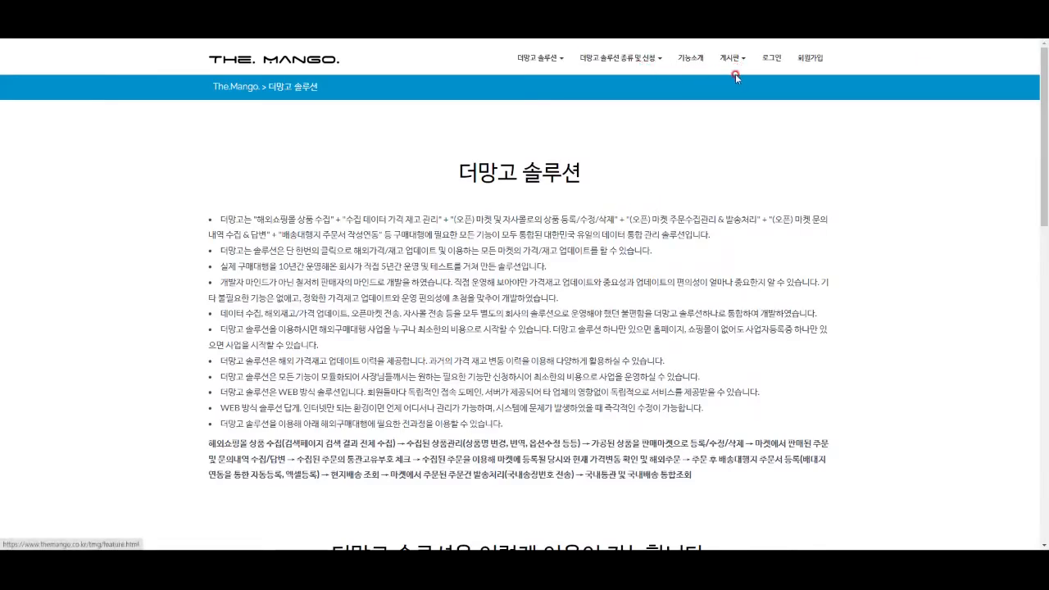
# Step: Open the member registration form and mark its ID, name, company, e-mail, password and referrer fields
pyautogui.click(809, 59)
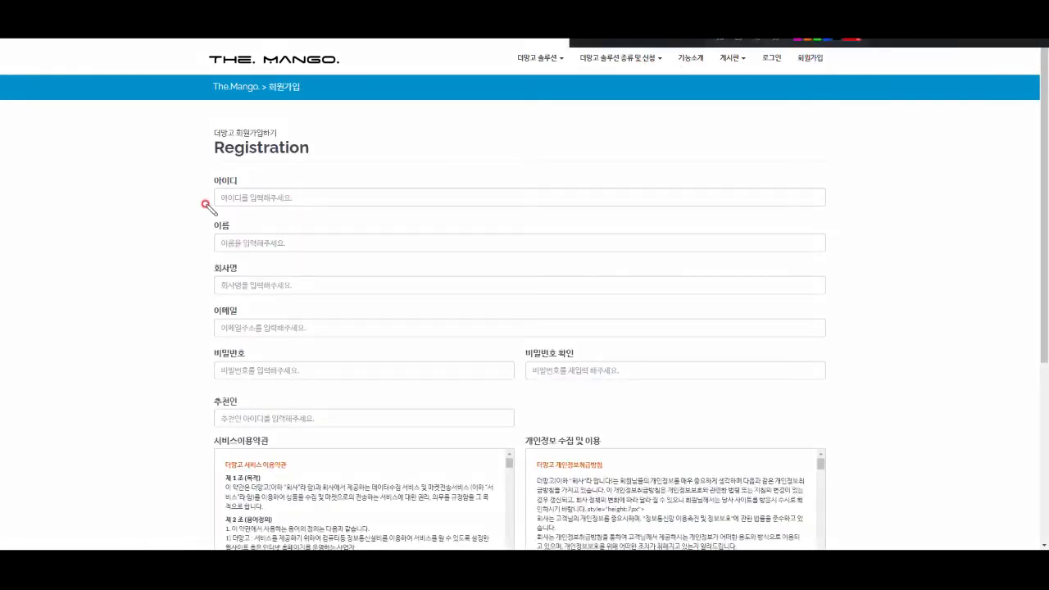
pyautogui.moveTo(215, 198); pyautogui.dragTo(300, 194)
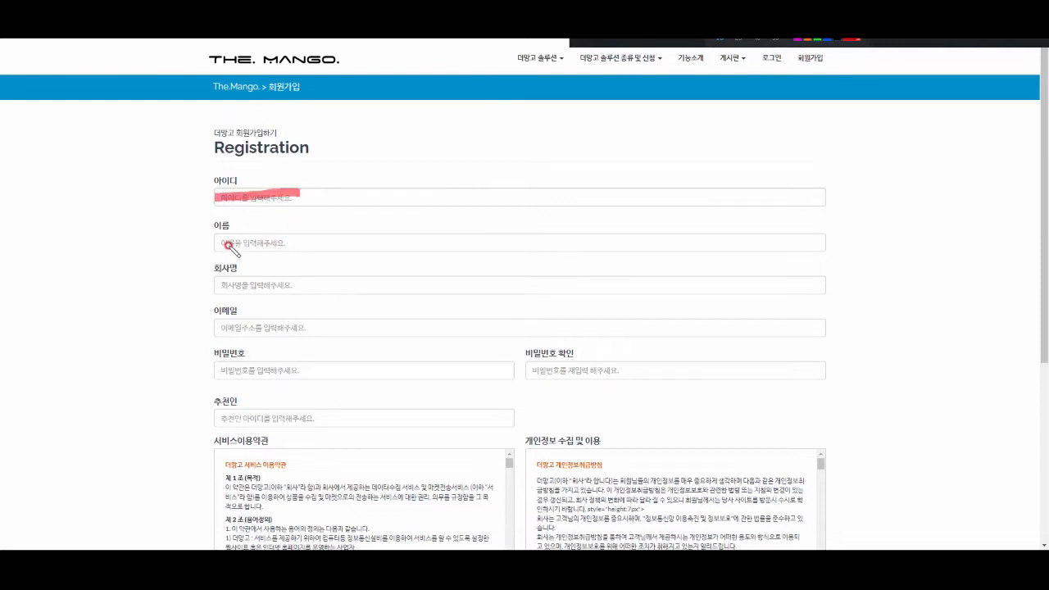
pyautogui.moveTo(223, 244); pyautogui.dragTo(287, 244)
pyautogui.moveTo(229, 287); pyautogui.dragTo(292, 285)
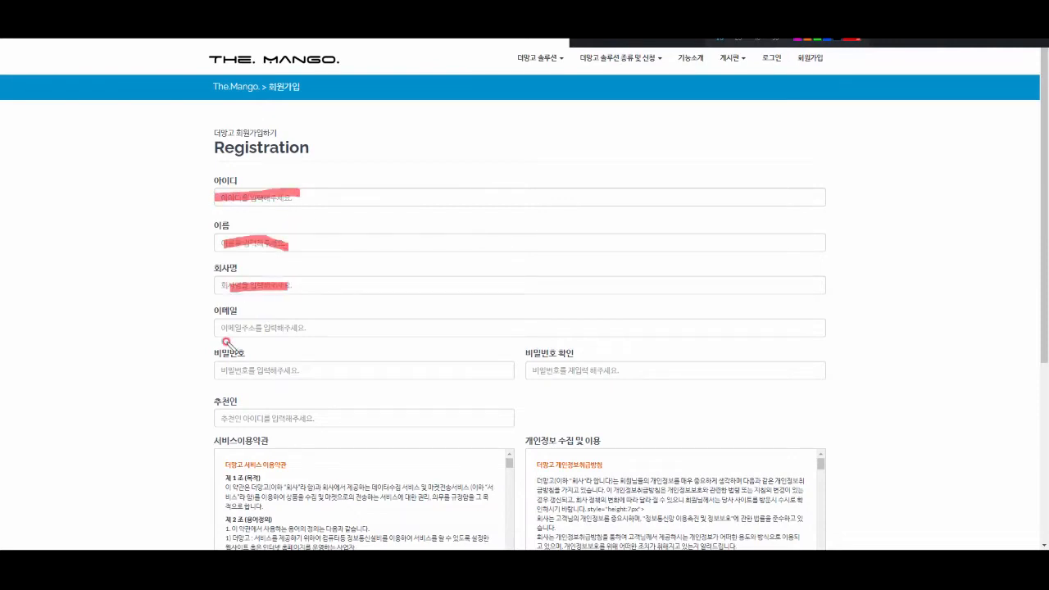
pyautogui.moveTo(226, 332); pyautogui.dragTo(322, 330)
pyautogui.moveTo(220, 371); pyautogui.dragTo(297, 371)
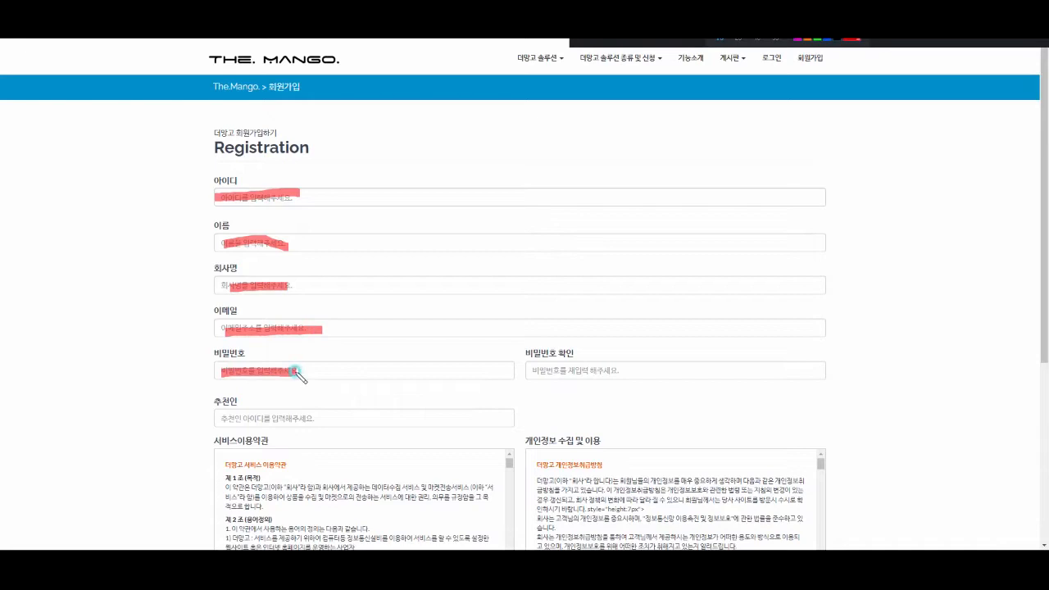
pyautogui.moveTo(533, 373); pyautogui.dragTo(618, 373)
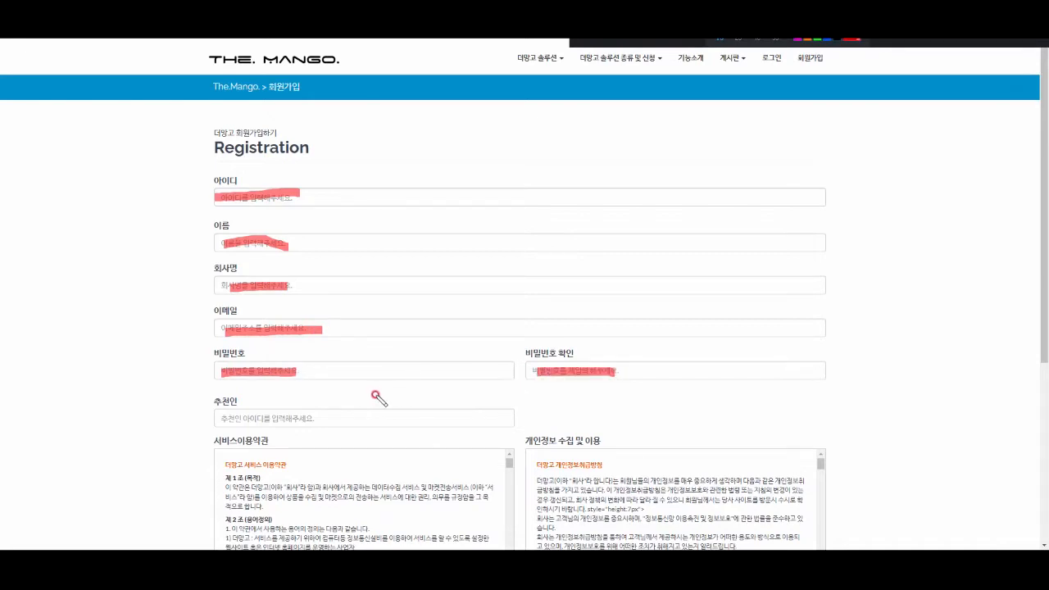
pyautogui.moveTo(213, 429)
pyautogui.mouseDown()
pyautogui.moveTo(342, 435)
pyautogui.moveTo(239, 410)
pyautogui.moveTo(215, 429)
pyautogui.mouseUp()
pyautogui.press('Escape')
pyautogui.click(720, 177)
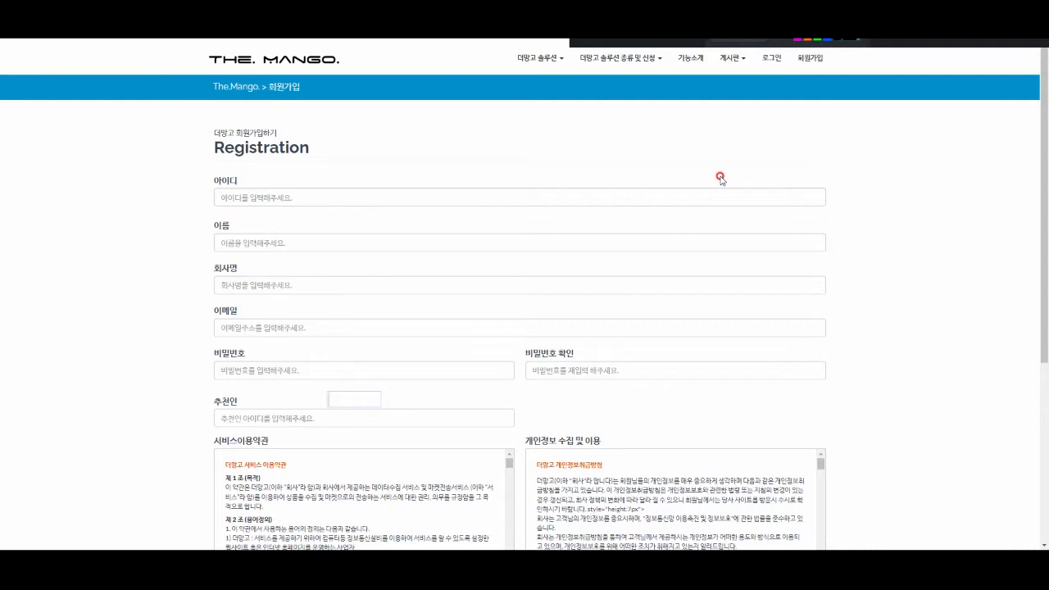
# Step: Type an ID into the registration form and scroll through it
pyautogui.write('ca')
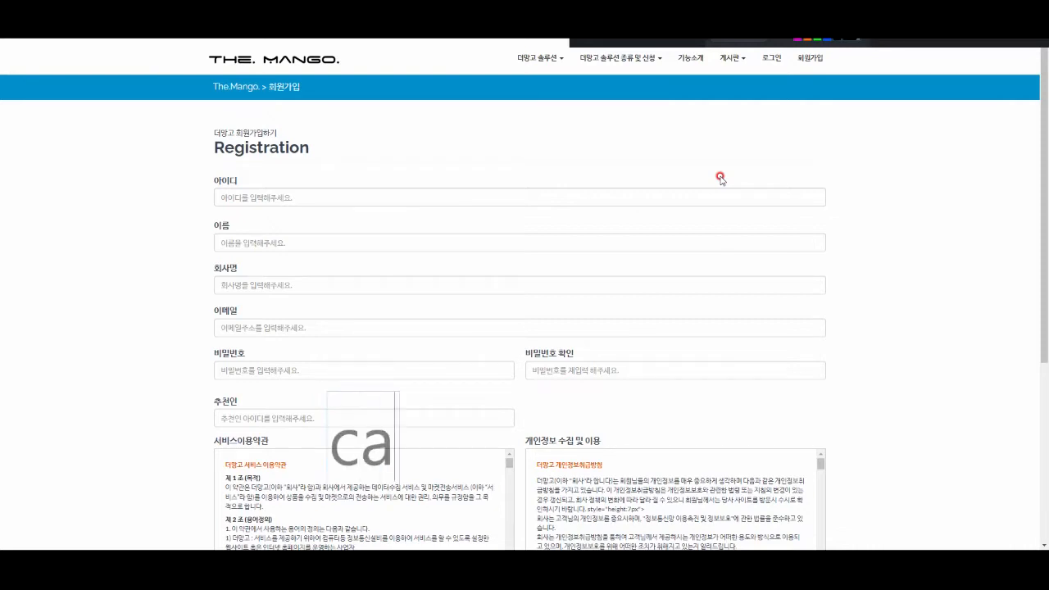
pyautogui.write('caor')
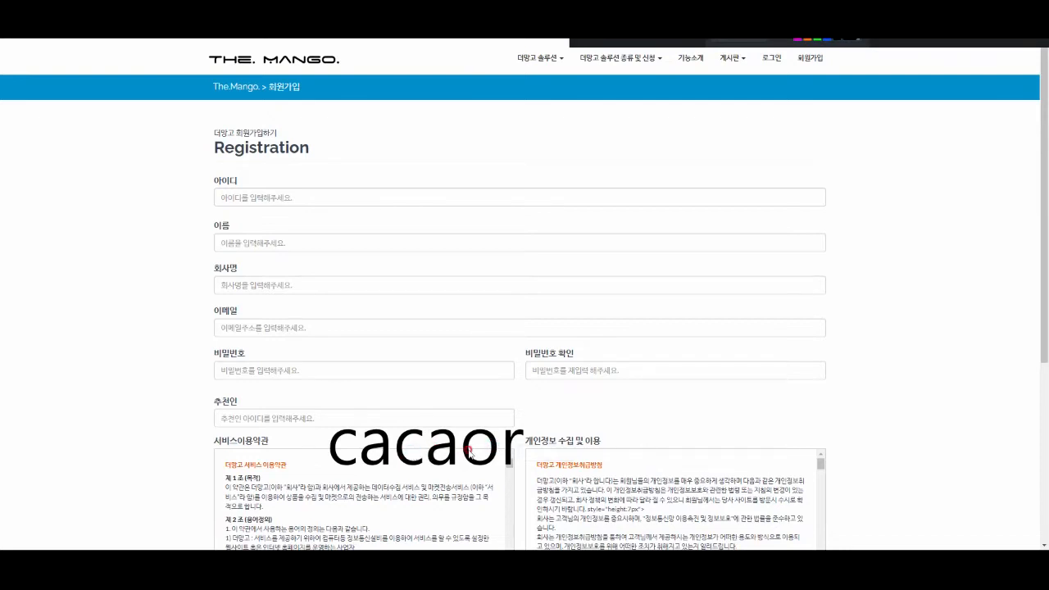
pyautogui.scroll(-2, 590, 373)
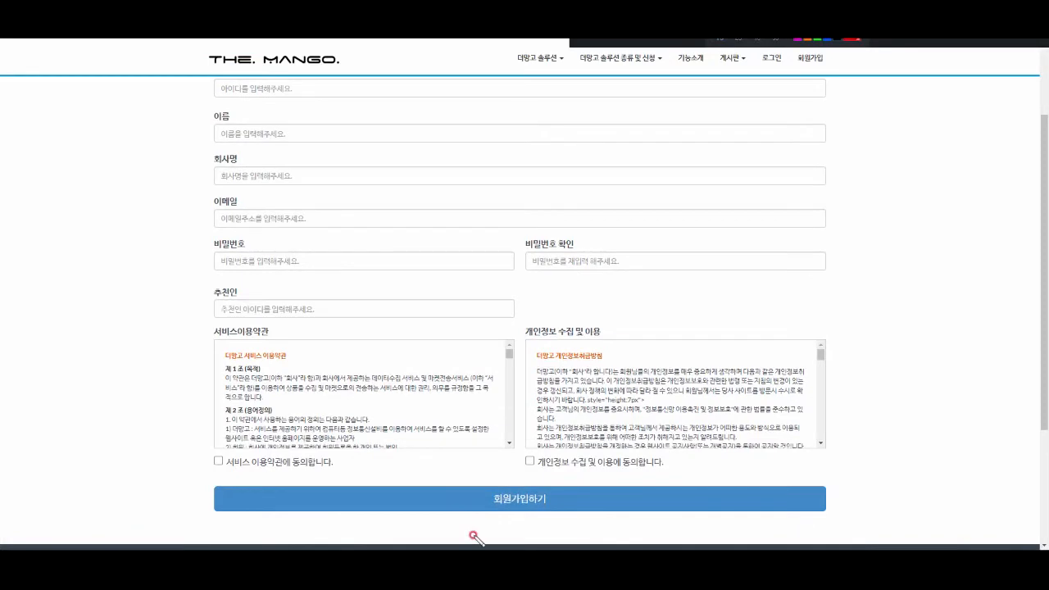
pyautogui.moveTo(445, 507); pyautogui.dragTo(428, 513)
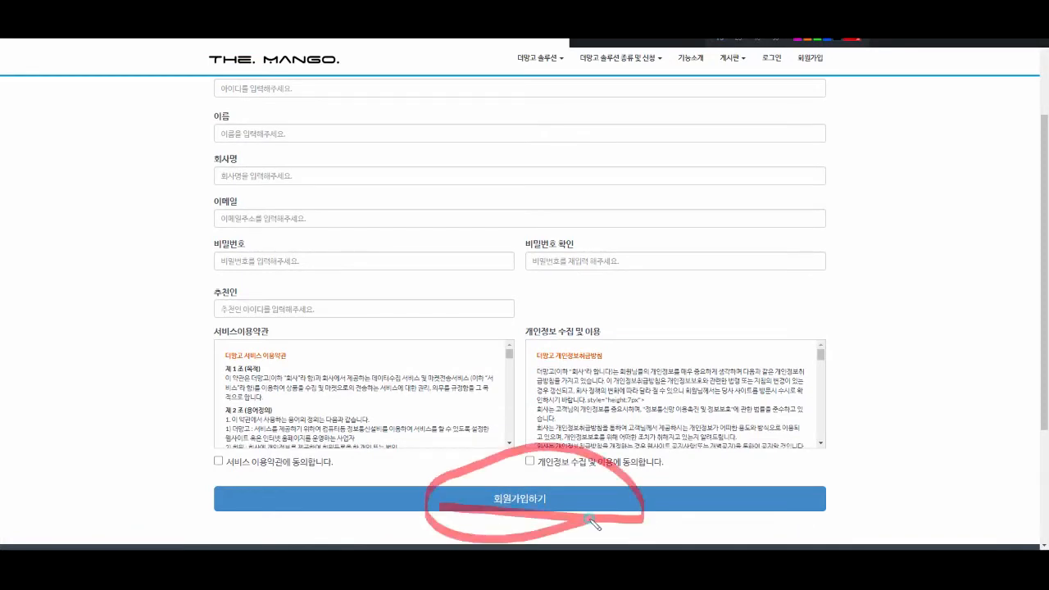
pyautogui.scroll(2, 657, 72)
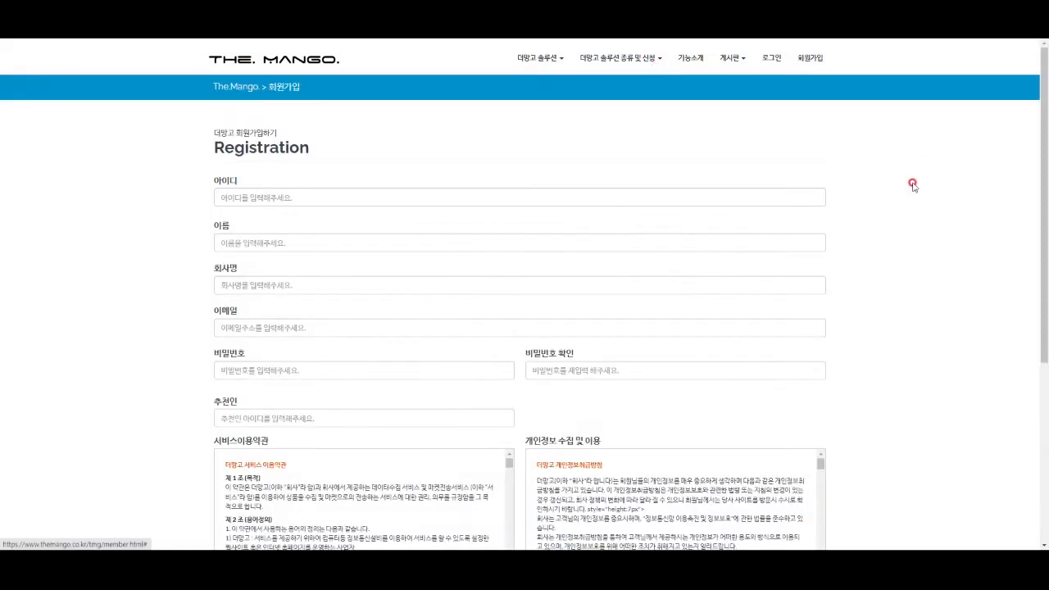
# Step: Go back to the 더망고 솔루션 overview and open the 더망고 솔루션 신청하기 page
pyautogui.click(307, 63)
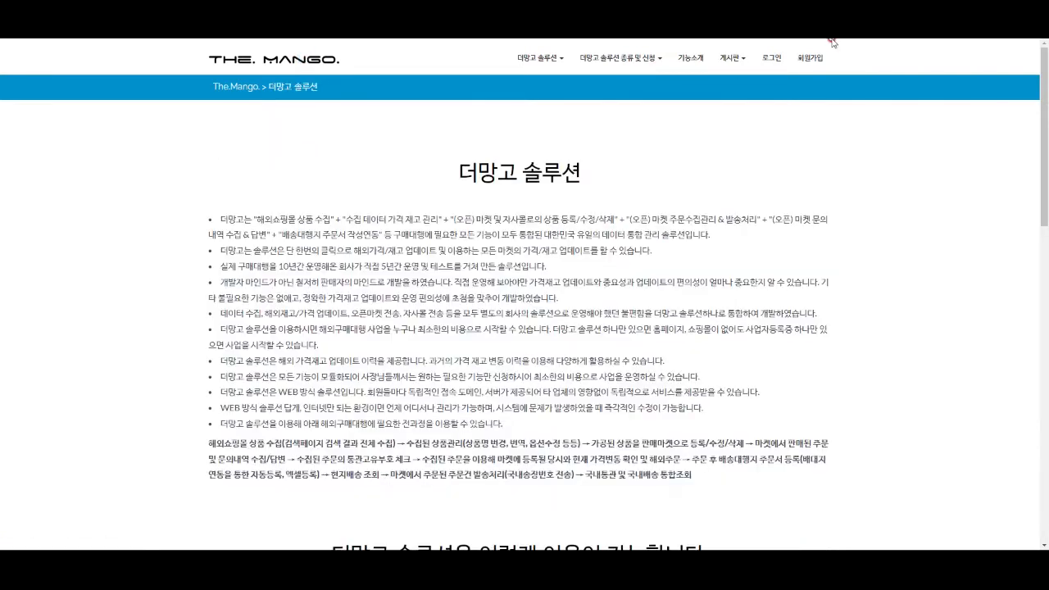
pyautogui.click(645, 63)
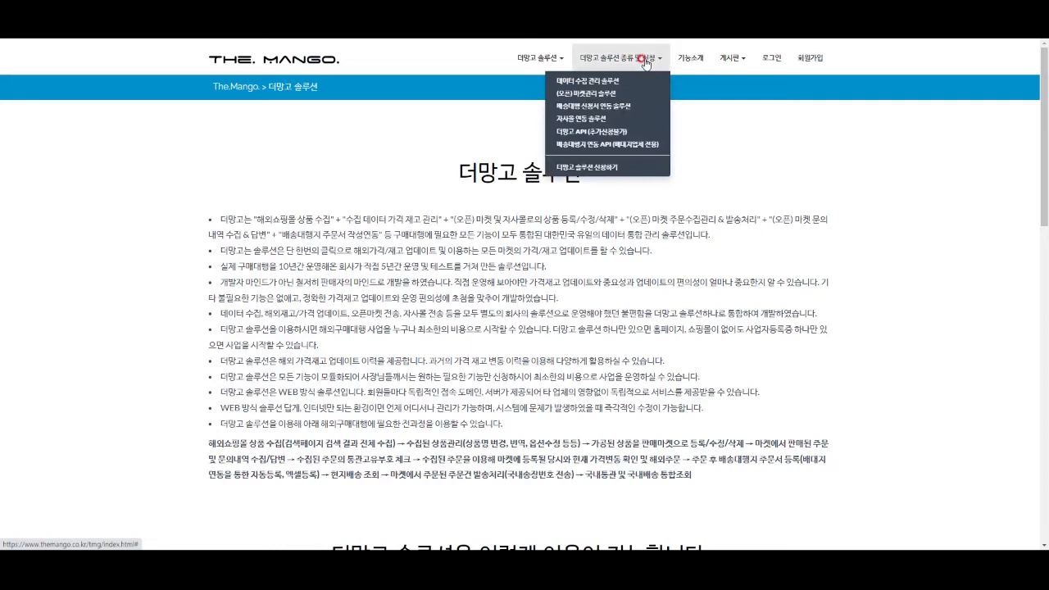
pyautogui.click(598, 108)
pyautogui.click(585, 169)
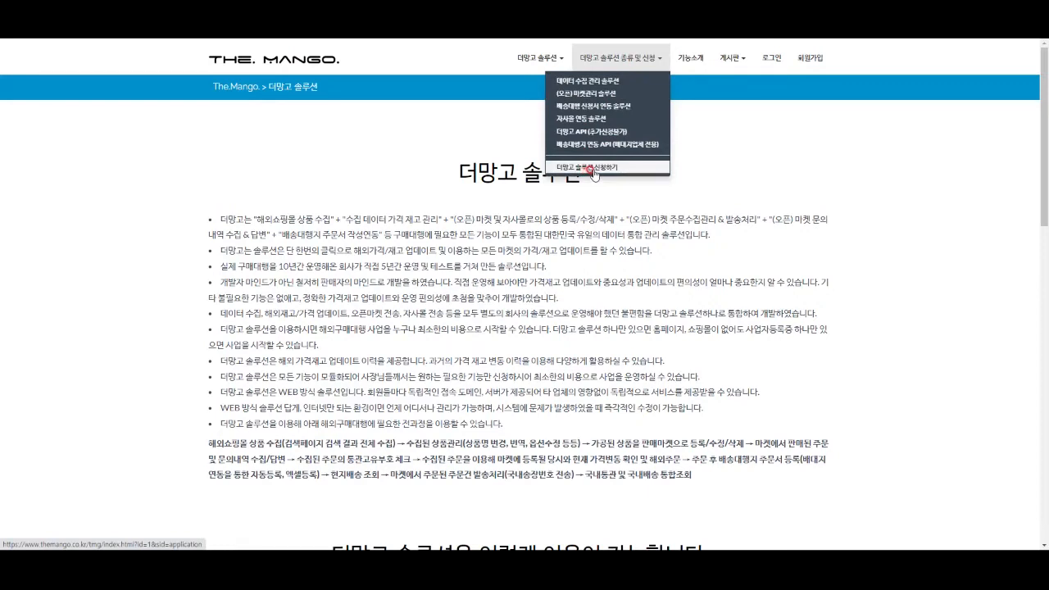
pyautogui.click(591, 170)
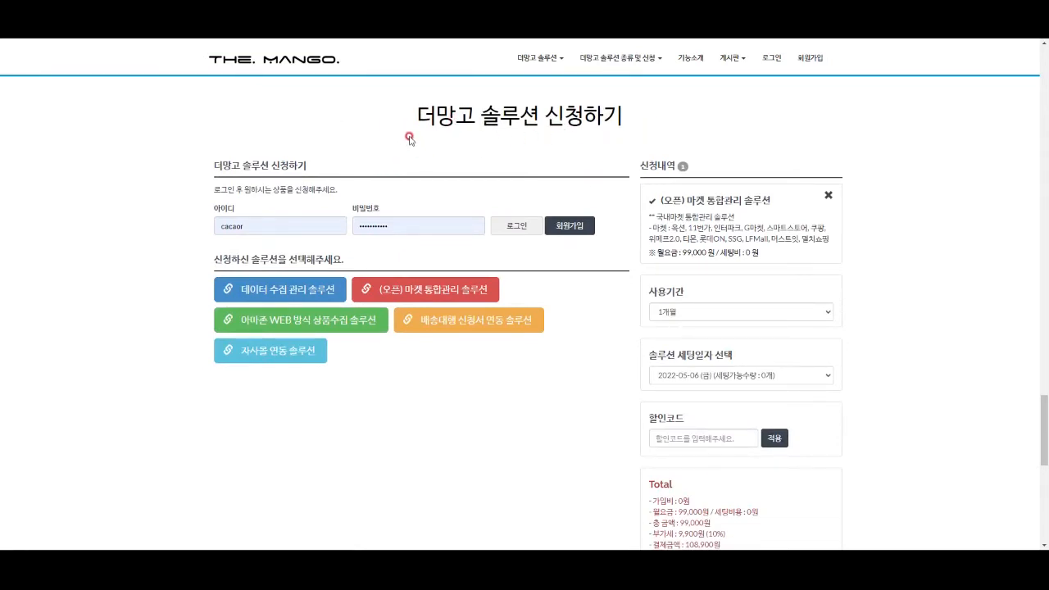
# Step: Highlight the tier product counts (10,000 to 100,000개) and circle the 99,000원 tier's 10,000개
pyautogui.moveTo(1043, 426); pyautogui.dragTo(1039, 103)
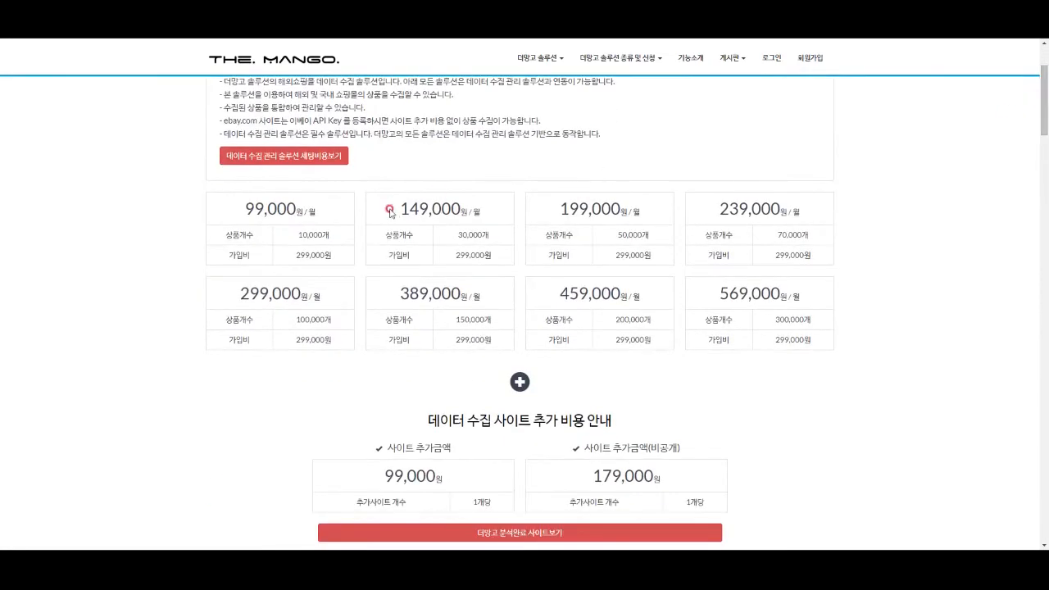
pyautogui.moveTo(298, 238); pyautogui.dragTo(334, 240)
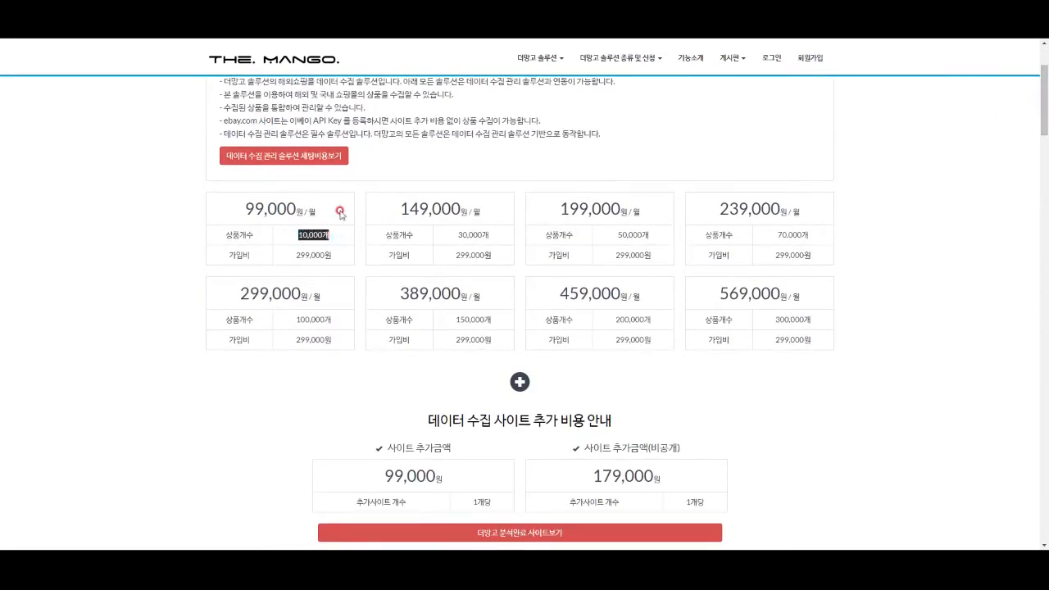
pyautogui.click(343, 209)
pyautogui.moveTo(457, 235); pyautogui.dragTo(494, 238)
pyautogui.click(495, 210)
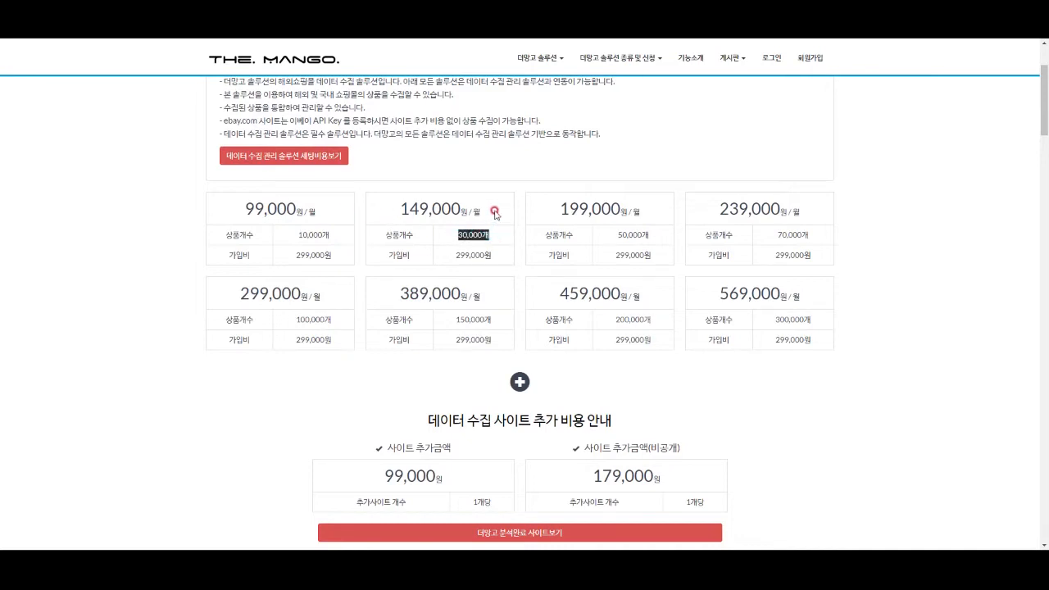
pyautogui.moveTo(615, 234); pyautogui.dragTo(656, 237)
pyautogui.click(648, 205)
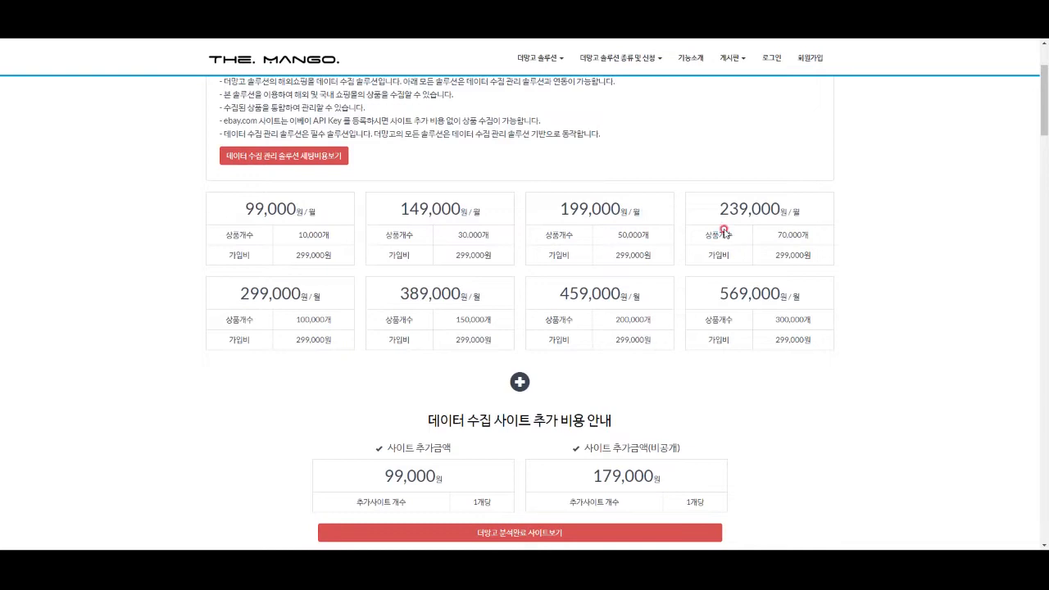
pyautogui.moveTo(779, 236); pyautogui.dragTo(821, 235)
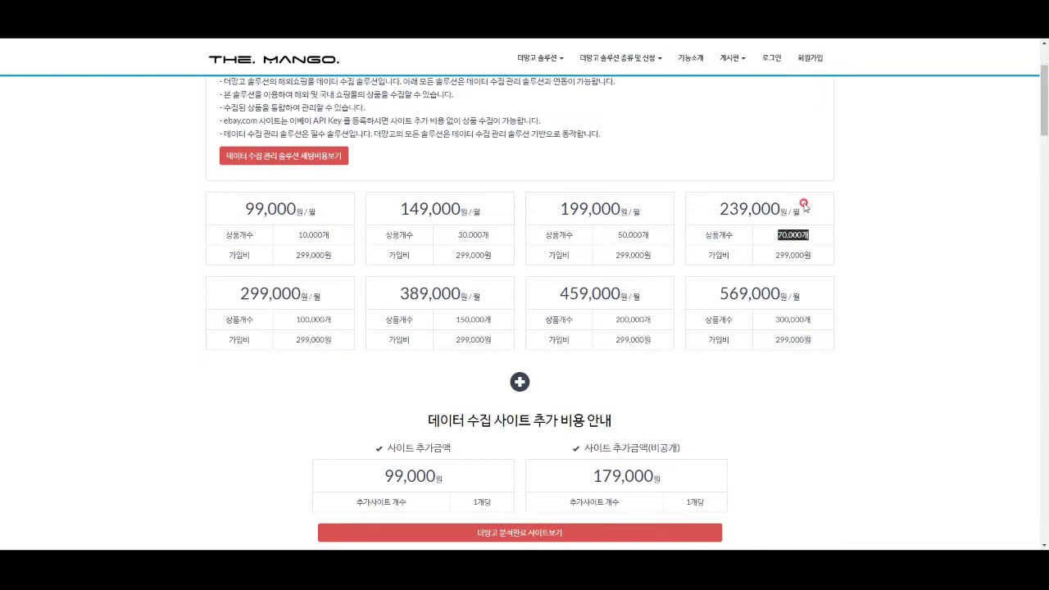
pyautogui.click(806, 208)
pyautogui.moveTo(290, 320); pyautogui.dragTo(336, 320)
pyautogui.click(329, 298)
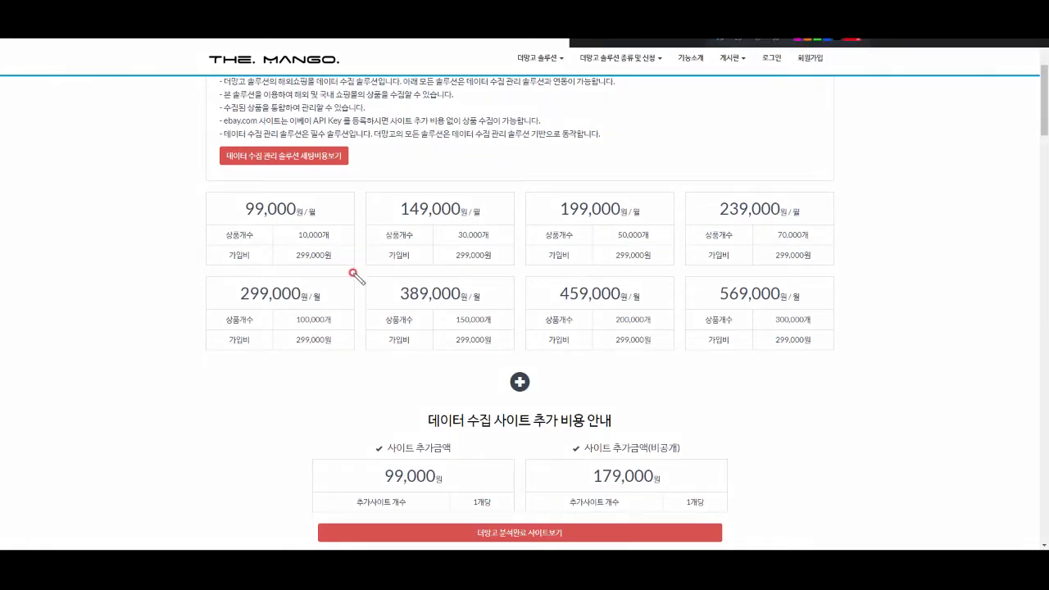
pyautogui.moveTo(351, 273)
pyautogui.mouseDown()
pyautogui.moveTo(301, 277)
pyautogui.moveTo(169, 234)
pyautogui.moveTo(279, 180)
pyautogui.moveTo(352, 250)
pyautogui.moveTo(344, 270)
pyautogui.mouseUp()
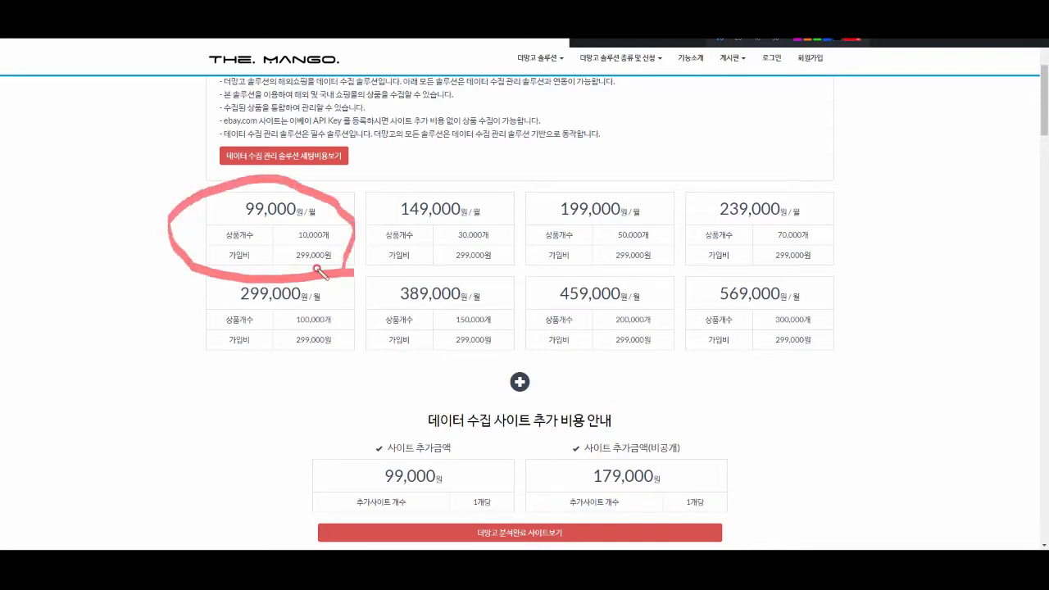
pyautogui.moveTo(292, 242)
pyautogui.mouseDown()
pyautogui.moveTo(335, 241)
pyautogui.moveTo(358, 214)
pyautogui.mouseUp()
pyautogui.scroll(-1, 405, 212)
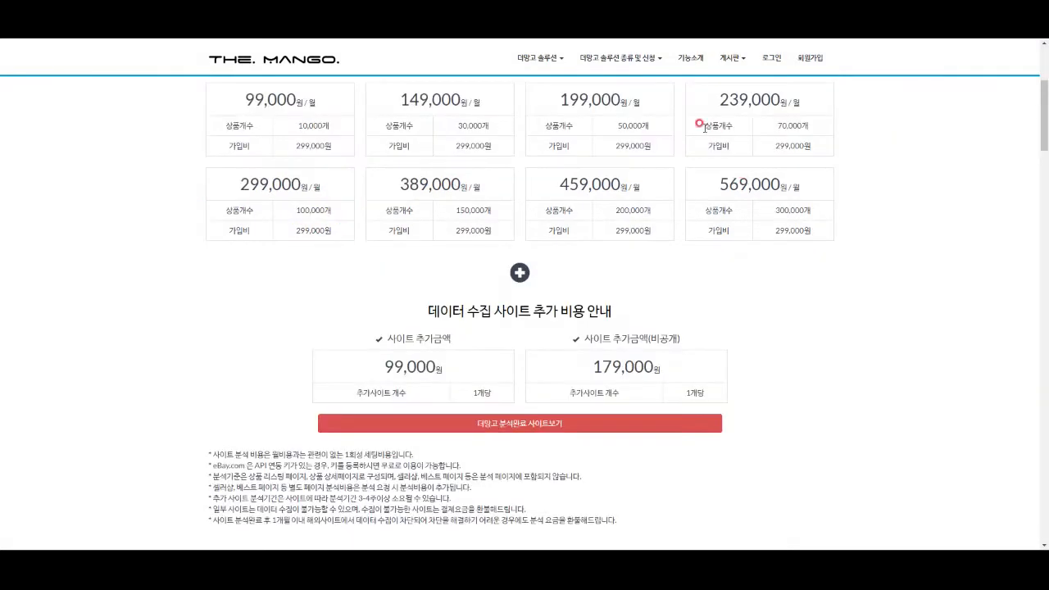
pyautogui.hotkey('ctrl', 'alt', 'd')
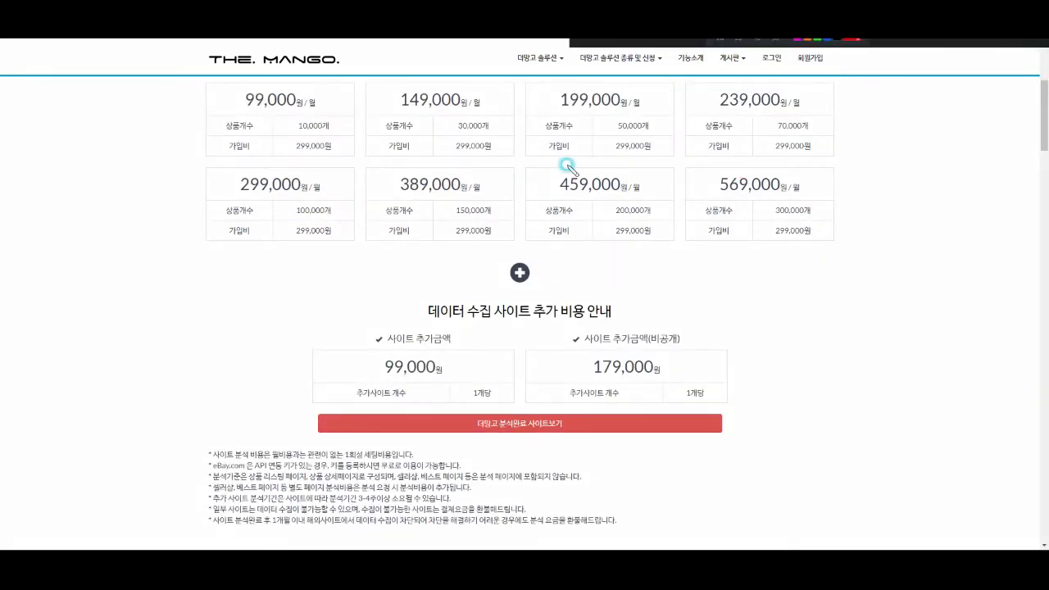
pyautogui.moveTo(419, 326)
pyautogui.mouseDown()
pyautogui.moveTo(621, 324)
pyautogui.moveTo(632, 343)
pyautogui.mouseUp()
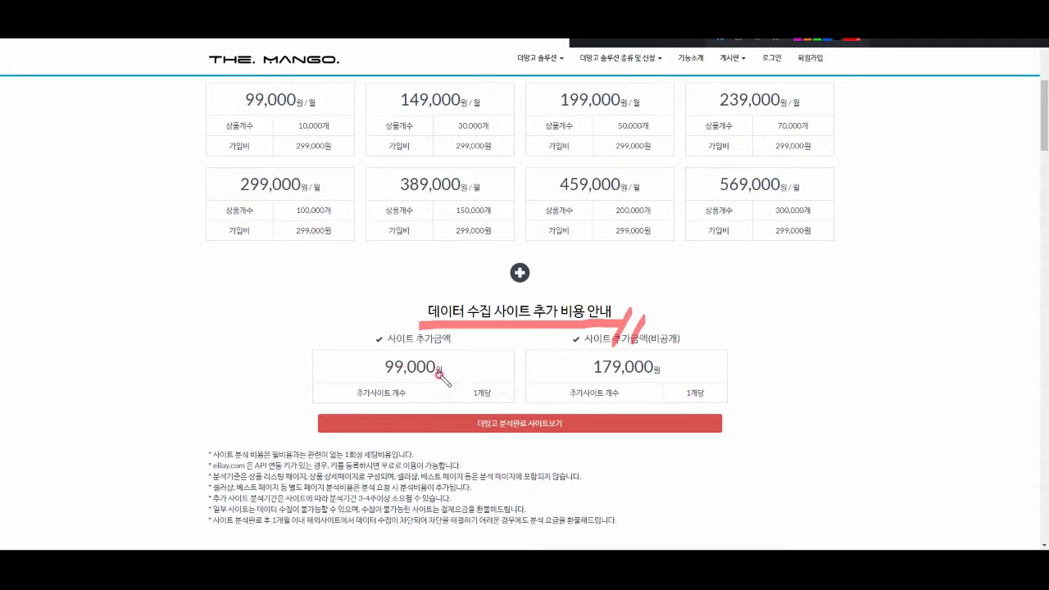
pyautogui.moveTo(478, 393)
pyautogui.mouseDown()
pyautogui.moveTo(369, 387)
pyautogui.moveTo(473, 385)
pyautogui.moveTo(467, 401)
pyautogui.mouseUp()
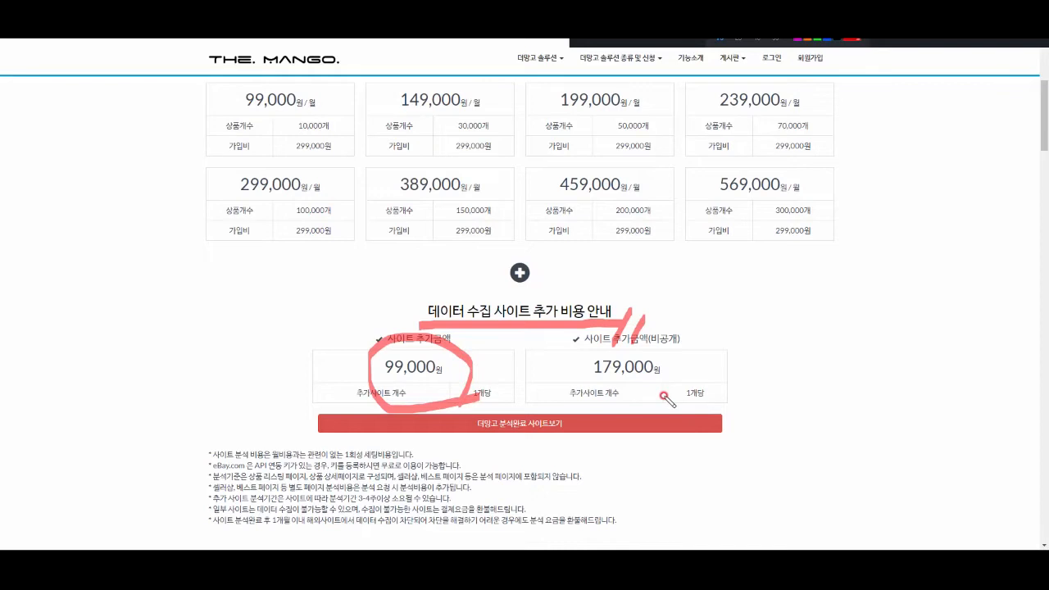
pyautogui.moveTo(681, 394)
pyautogui.mouseDown()
pyautogui.moveTo(578, 399)
pyautogui.moveTo(651, 331)
pyautogui.moveTo(695, 384)
pyautogui.moveTo(679, 401)
pyautogui.mouseUp()
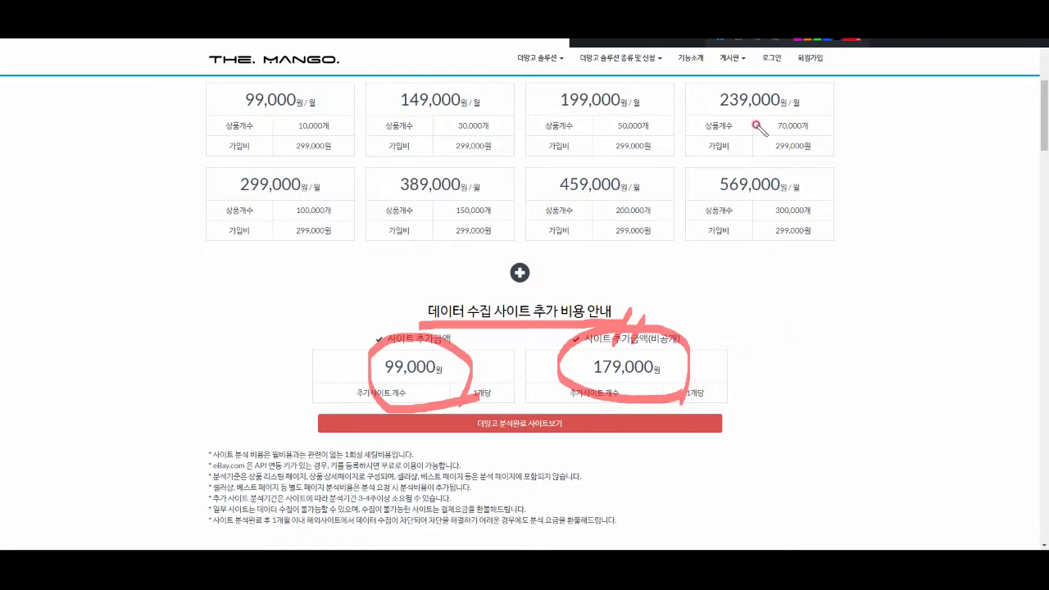
pyautogui.press('Escape')
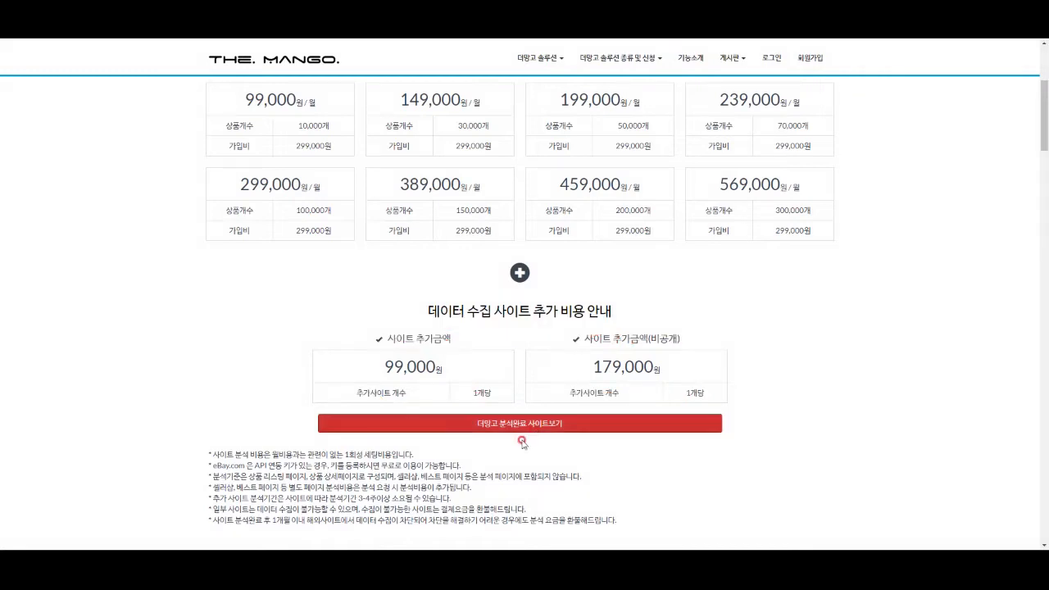
# Step: Open the 분석완료 사이트 list of analysed sites and scroll through it
pyautogui.click(511, 427)
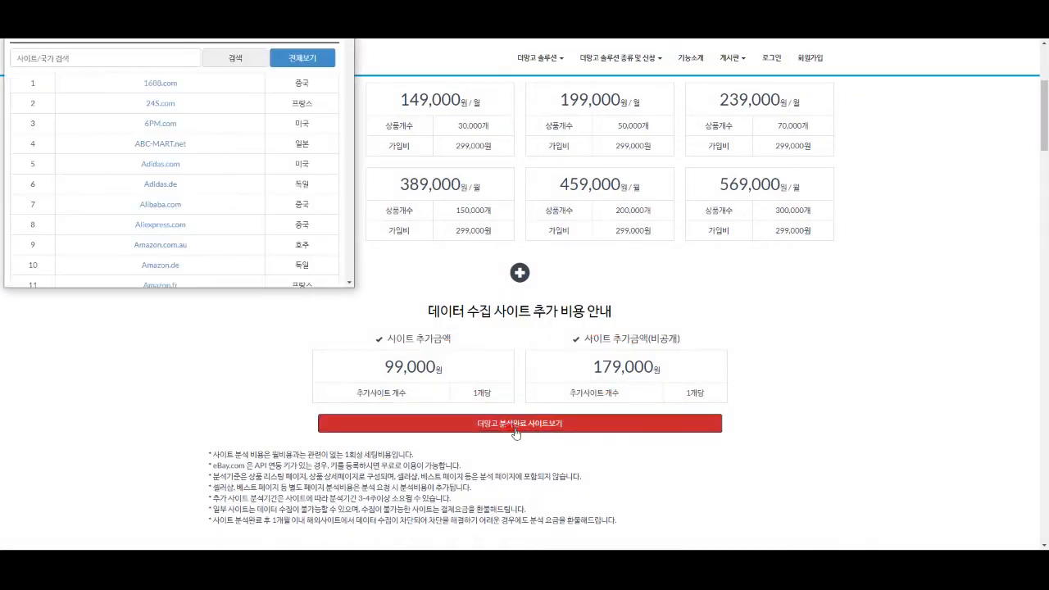
pyautogui.click(279, 179)
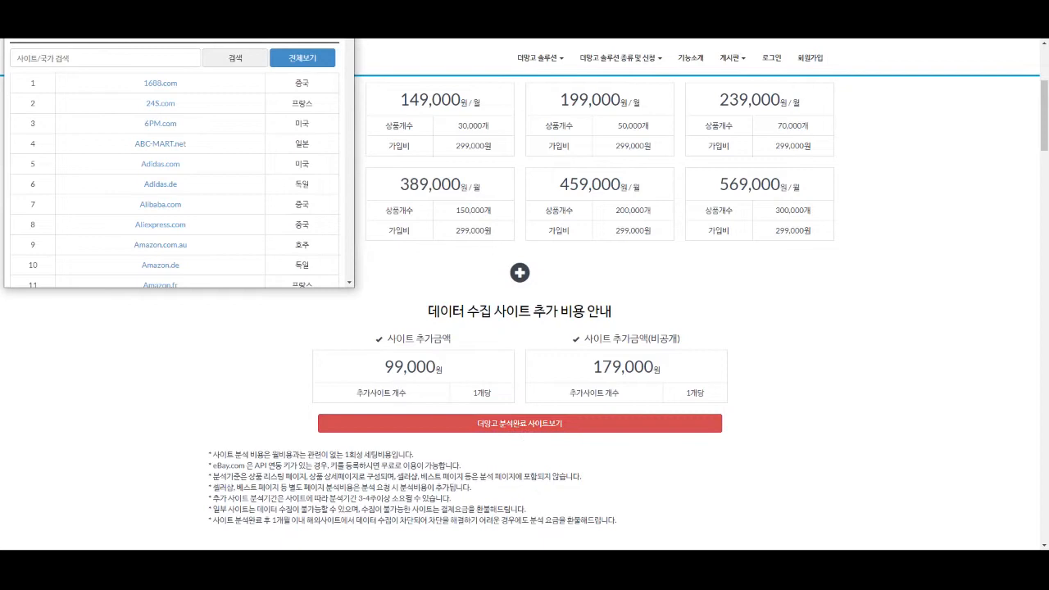
pyautogui.moveTo(175, 6); pyautogui.dragTo(376, 25)
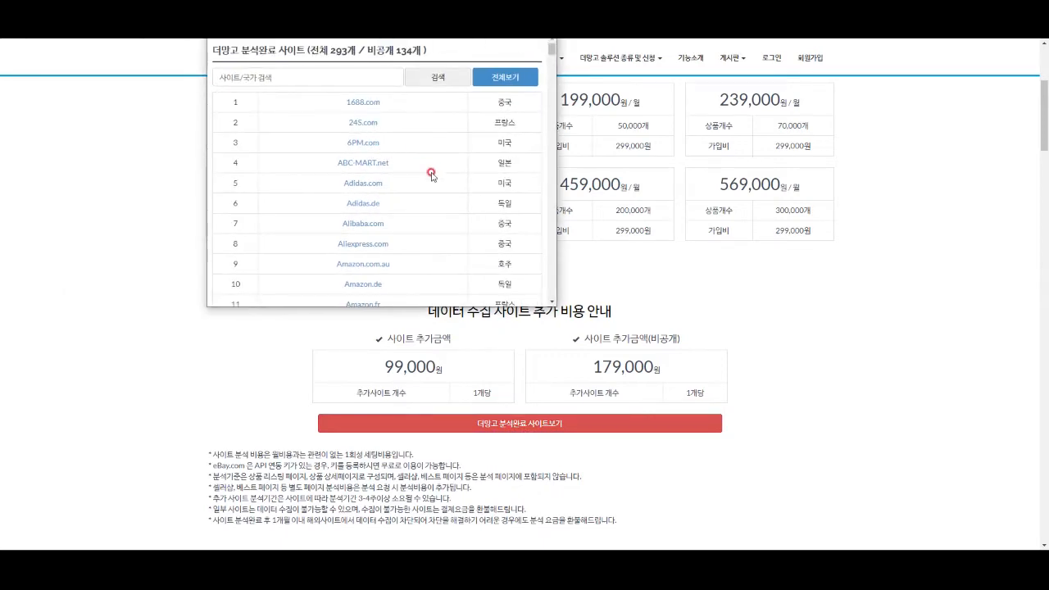
pyautogui.scroll(-1, 431, 174)
pyautogui.scroll(-3, 431, 174)
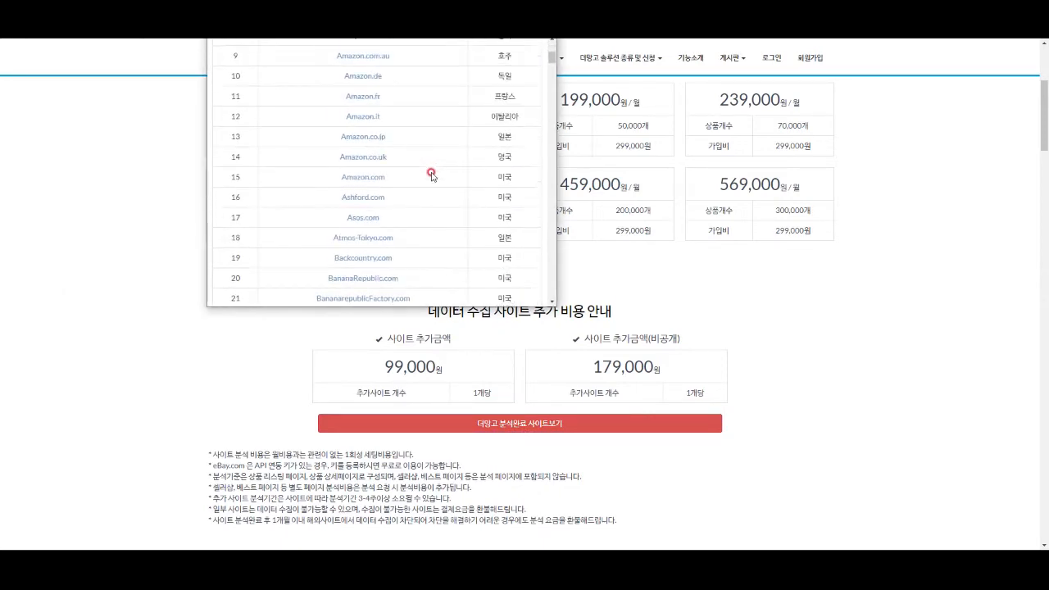
pyautogui.scroll(4, 430, 174)
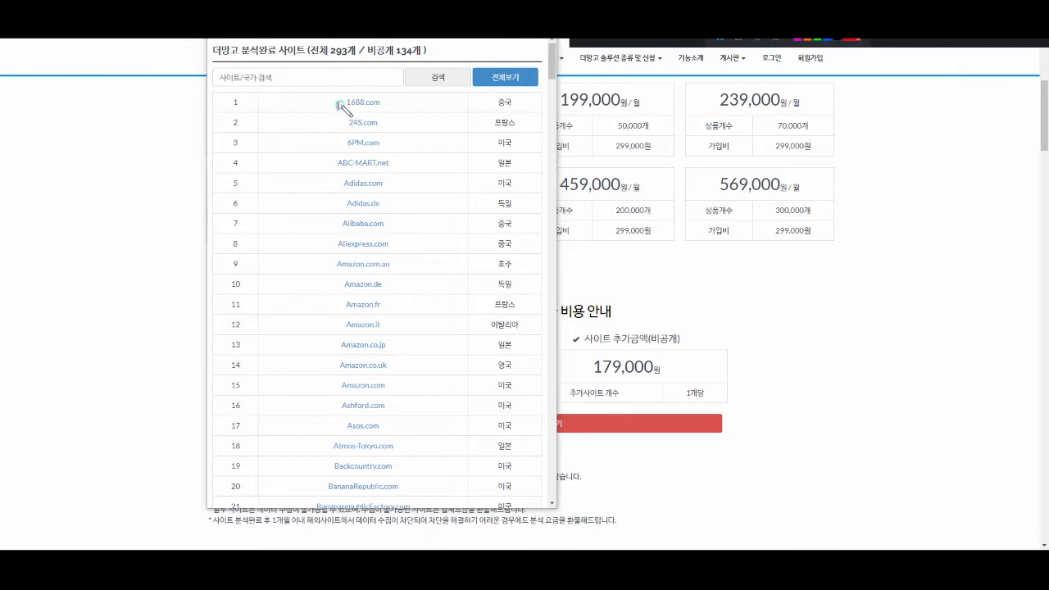
# Step: Mark 1688.com, 24S.com, Alibaba.com, Aliexpress.com and the Amazon sites, circling Alibaba's 중국 entry
pyautogui.moveTo(336, 104); pyautogui.dragTo(400, 105)
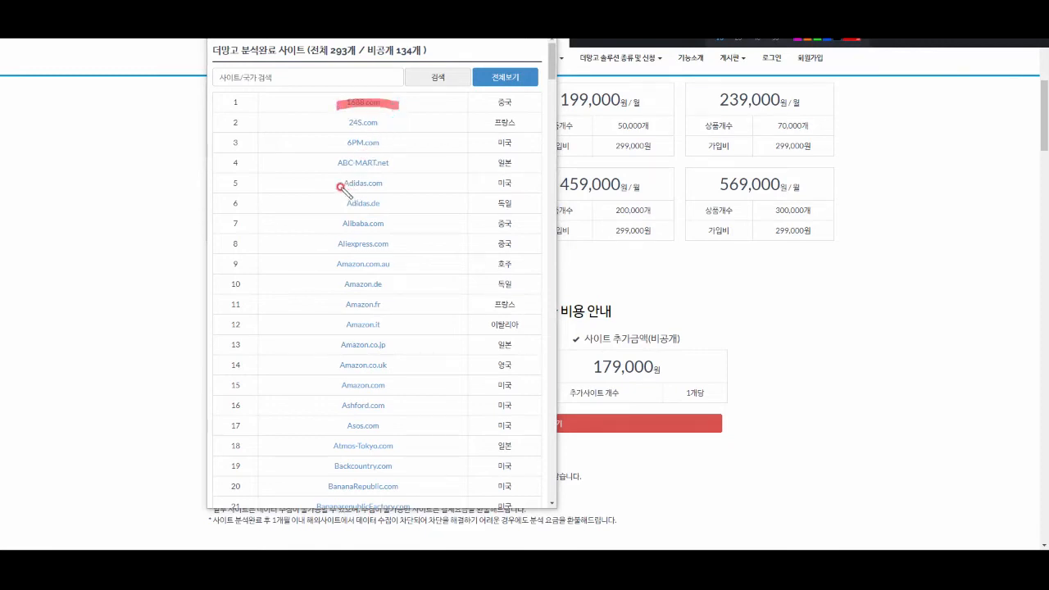
pyautogui.moveTo(335, 122); pyautogui.dragTo(376, 122)
pyautogui.moveTo(336, 223); pyautogui.dragTo(405, 225)
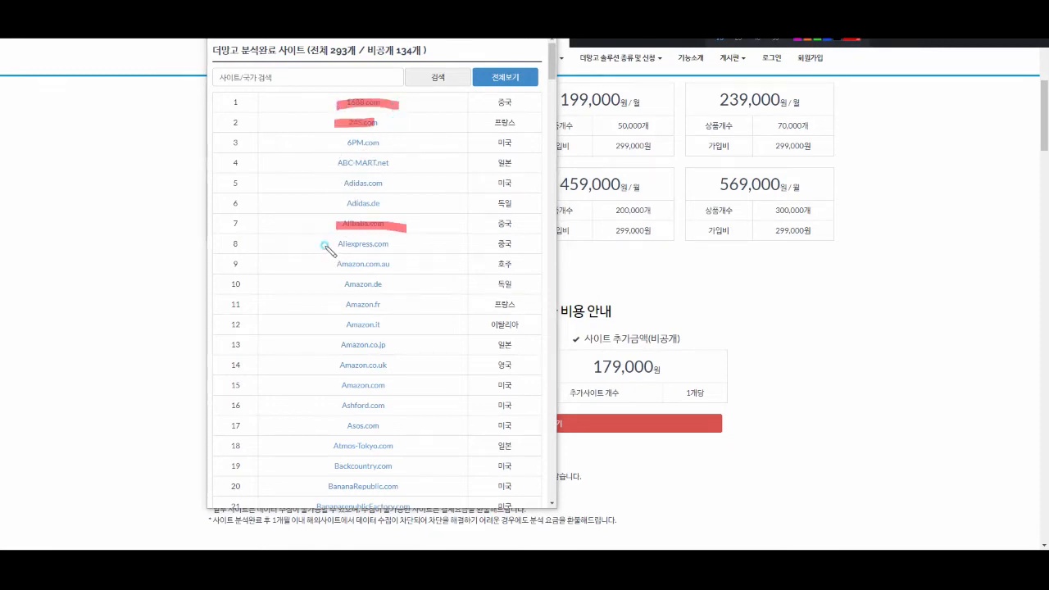
pyautogui.moveTo(324, 245); pyautogui.dragTo(417, 254)
pyautogui.moveTo(516, 218)
pyautogui.mouseDown()
pyautogui.moveTo(482, 223)
pyautogui.moveTo(521, 232)
pyautogui.moveTo(527, 258)
pyautogui.moveTo(508, 239)
pyautogui.moveTo(516, 250)
pyautogui.mouseUp()
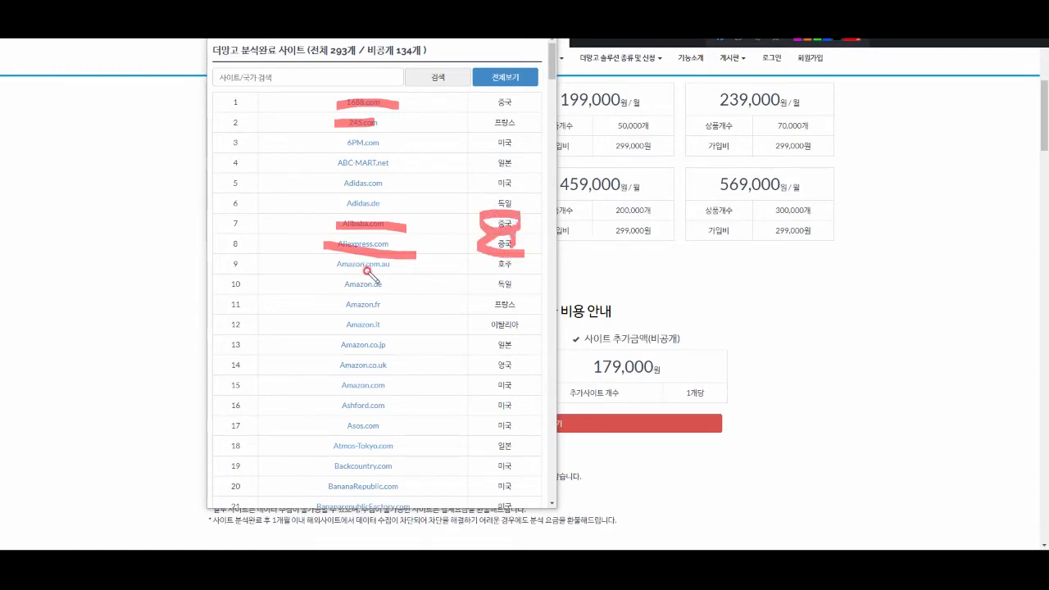
pyautogui.moveTo(329, 271); pyautogui.dragTo(396, 266)
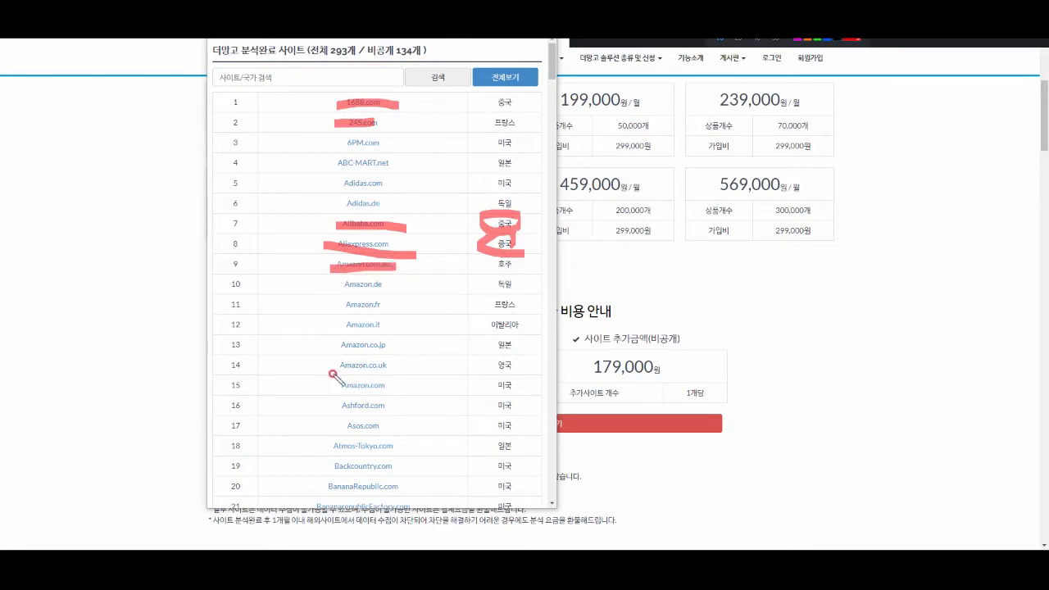
pyautogui.moveTo(342, 345); pyautogui.dragTo(410, 358)
pyautogui.moveTo(339, 367)
pyautogui.mouseDown()
pyautogui.moveTo(387, 368)
pyautogui.moveTo(396, 391)
pyautogui.mouseUp()
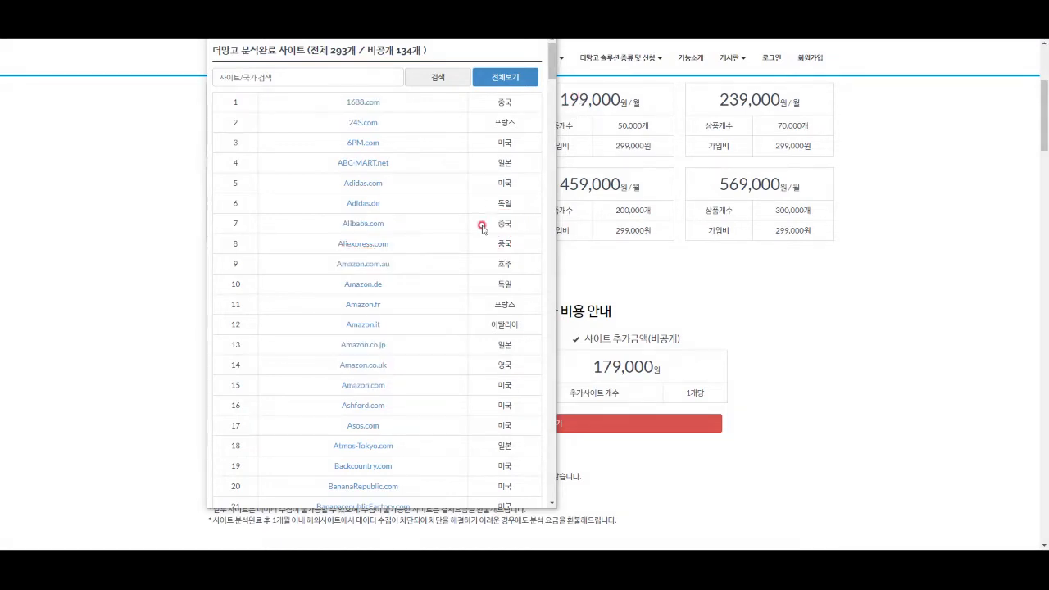
# Step: Scroll the site list again and mark the Aliexpress.com row
pyautogui.scroll(-3, 465, 254)
pyautogui.scroll(-5, 464, 255)
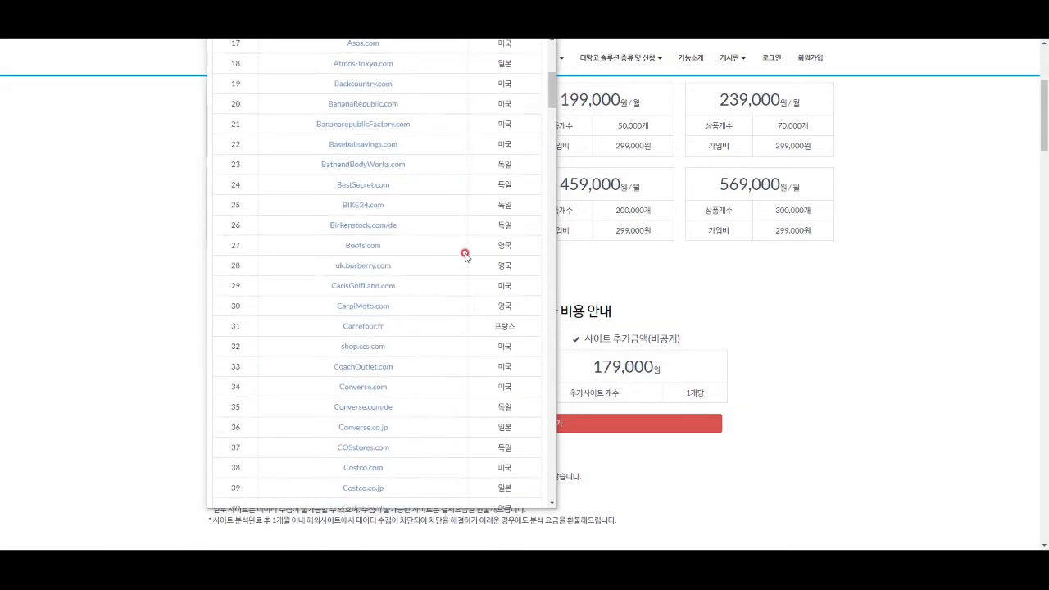
pyautogui.scroll(7, 464, 254)
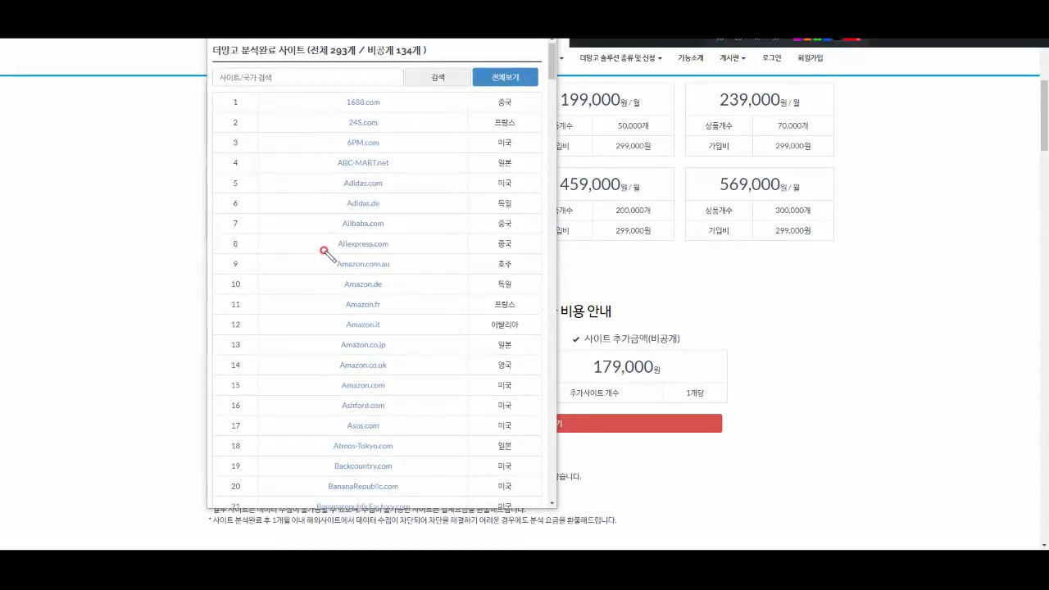
pyautogui.moveTo(325, 245)
pyautogui.mouseDown()
pyautogui.moveTo(510, 247)
pyautogui.moveTo(557, 221)
pyautogui.mouseUp()
# Step: Scroll past the Amazon WEB, market integration and delivery pricing sections down to the 신청하기 form
pyautogui.scroll(-4, 321, 370)
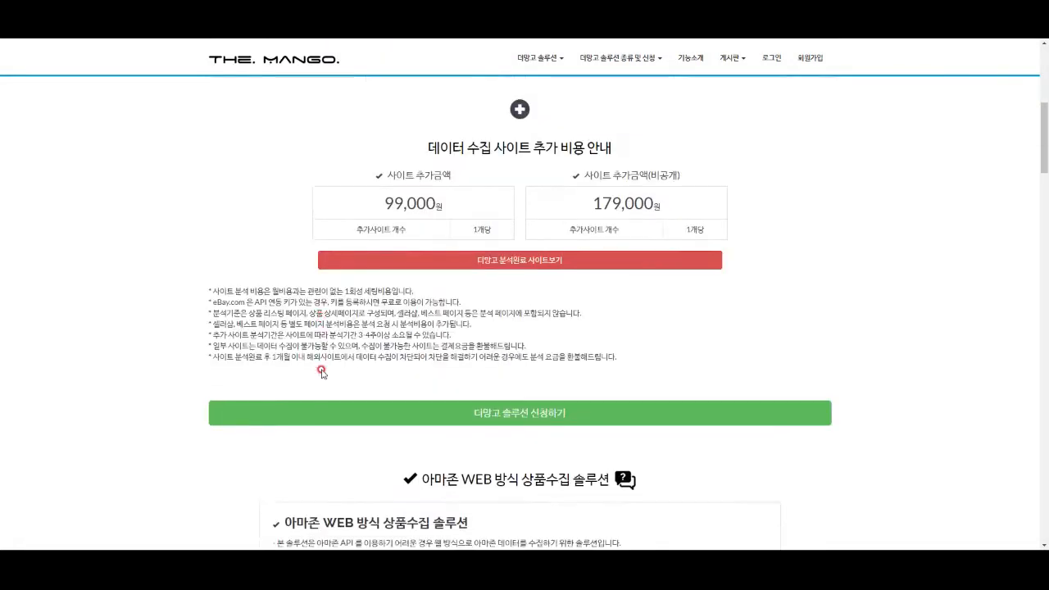
pyautogui.scroll(-3, 321, 371)
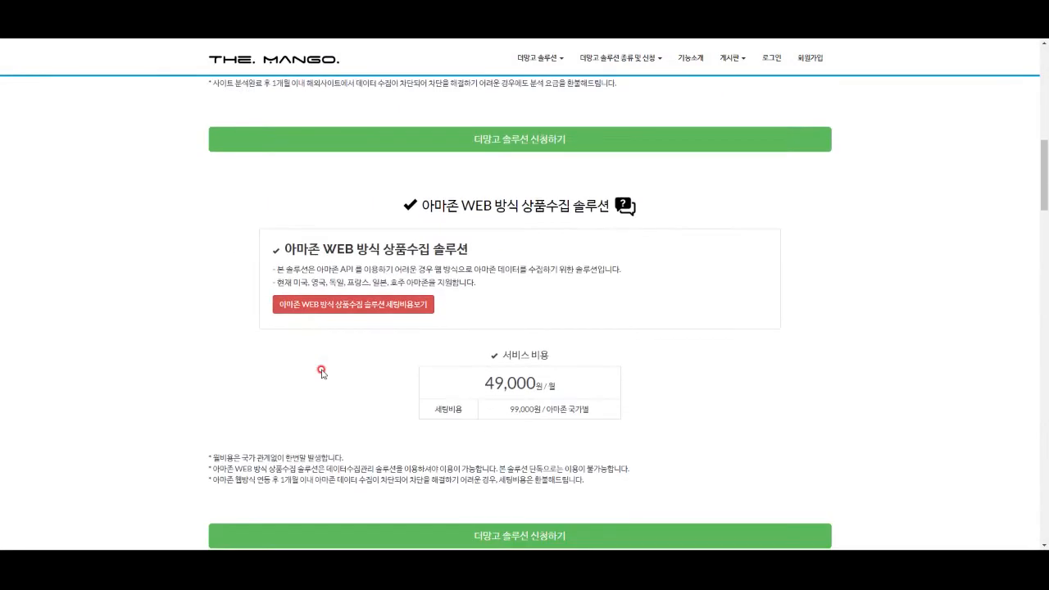
pyautogui.scroll(-1, 321, 371)
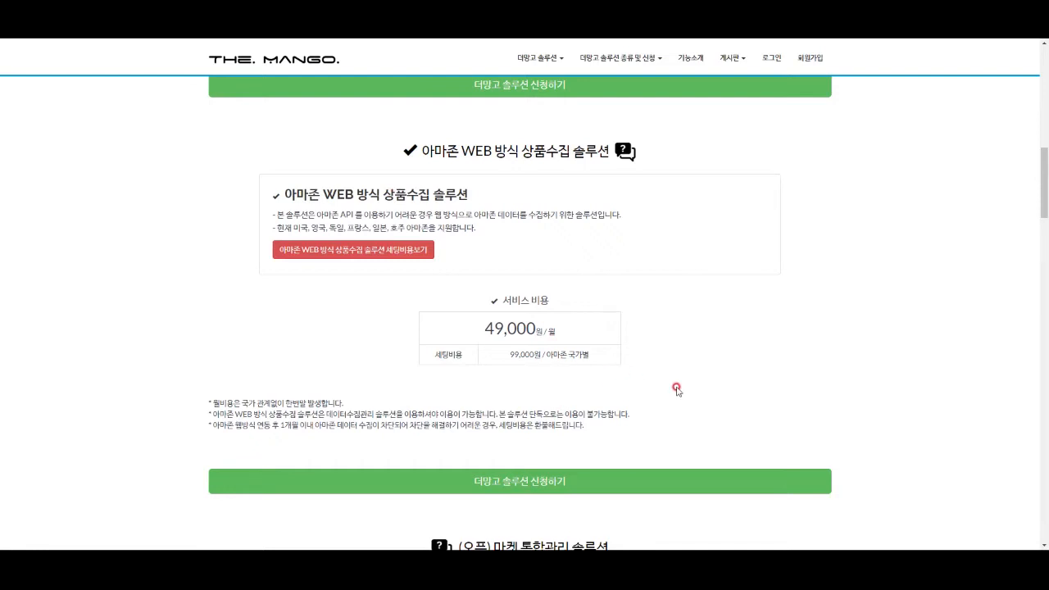
pyautogui.scroll(-1, 675, 388)
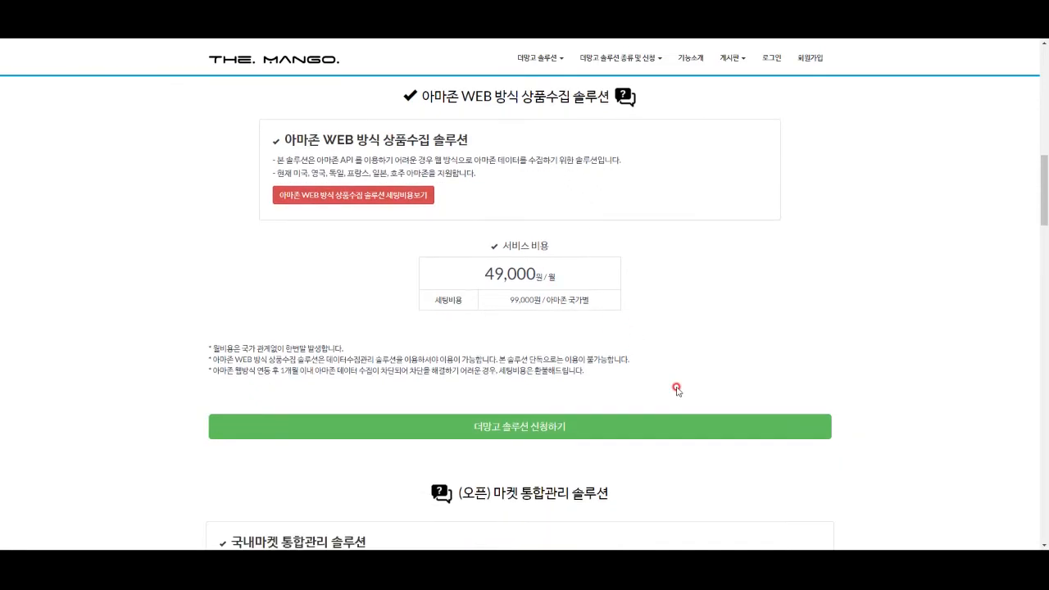
pyautogui.scroll(-4, 550, 352)
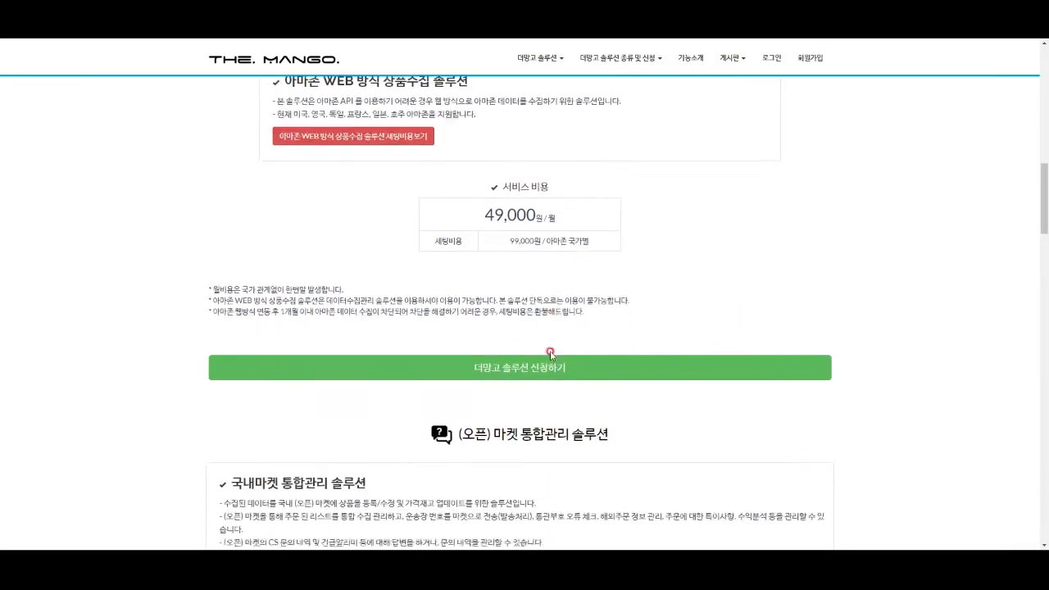
pyautogui.scroll(-3, 550, 352)
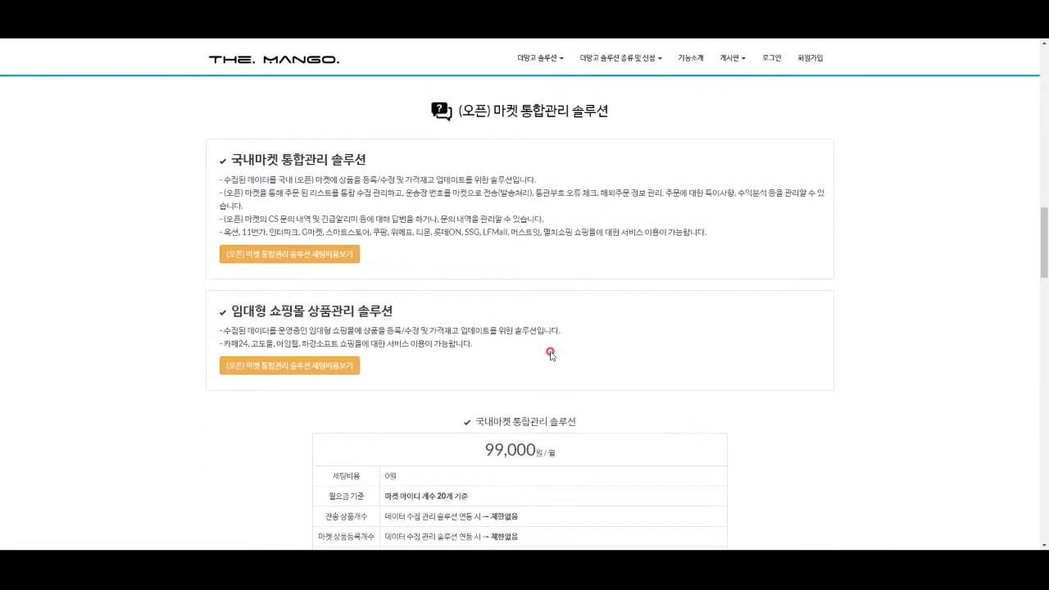
pyautogui.scroll(-7, 550, 353)
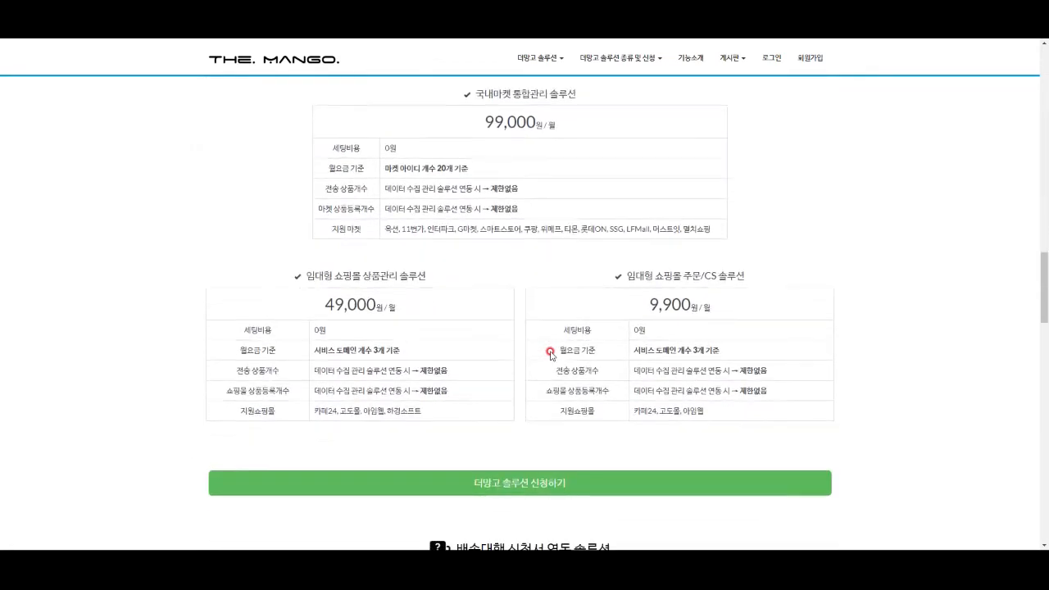
pyautogui.scroll(-5, 550, 352)
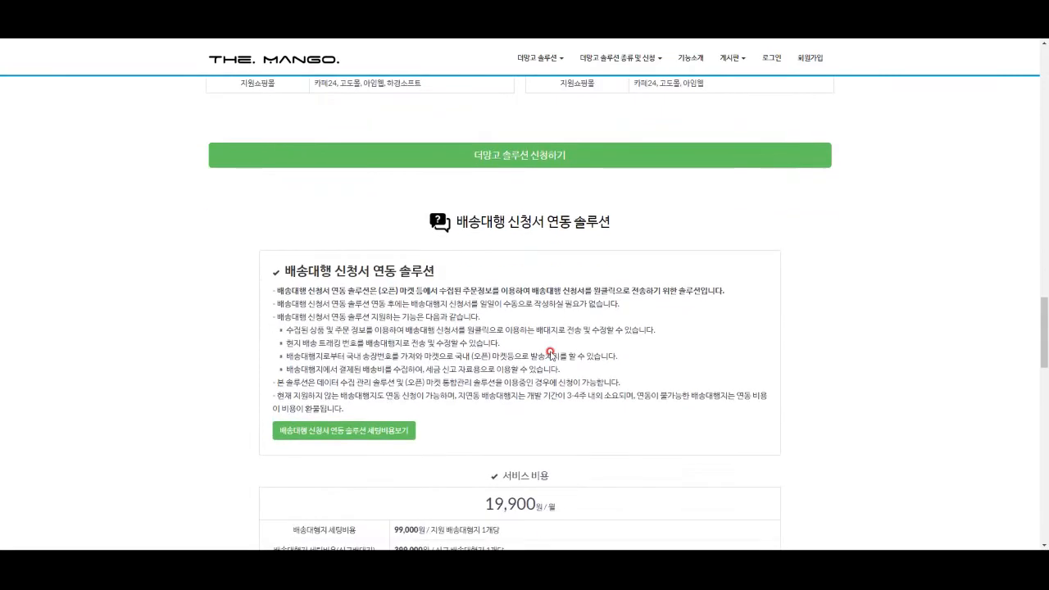
pyautogui.scroll(-2, 550, 352)
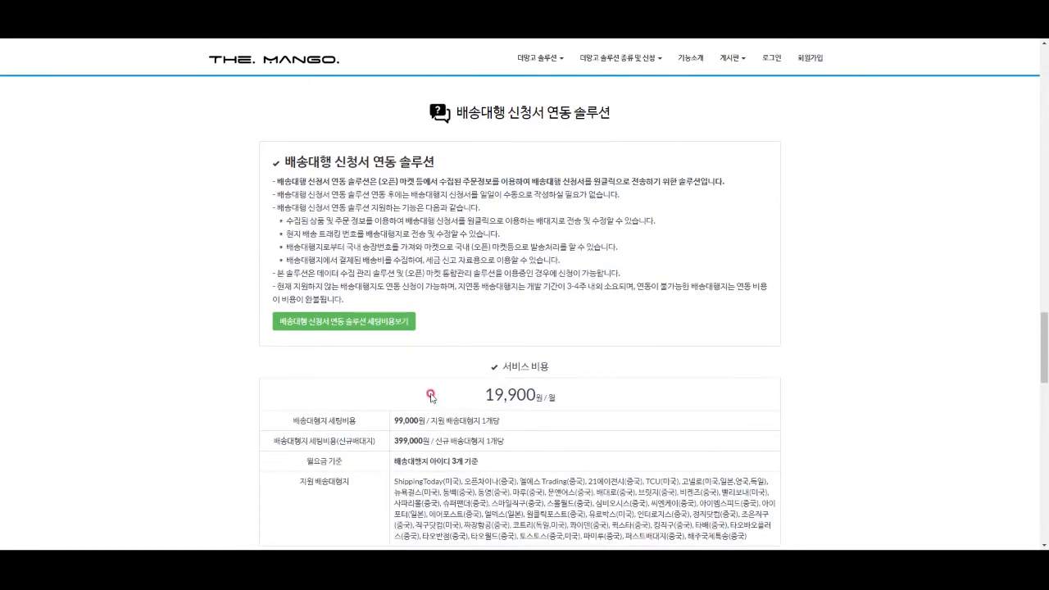
pyautogui.scroll(15, 545, 415)
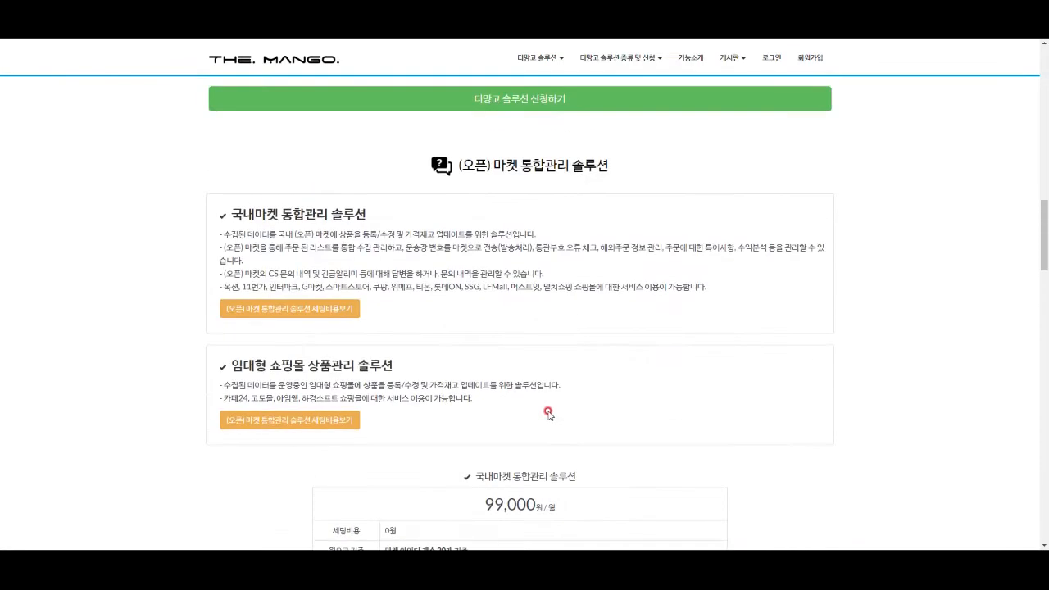
pyautogui.scroll(6, 547, 412)
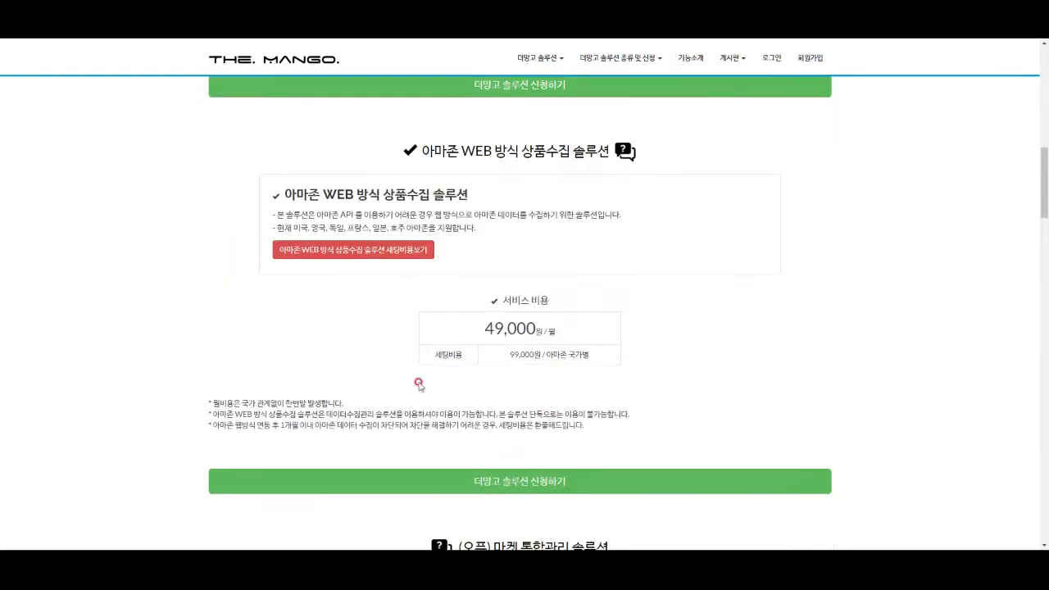
pyautogui.scroll(-9, 588, 407)
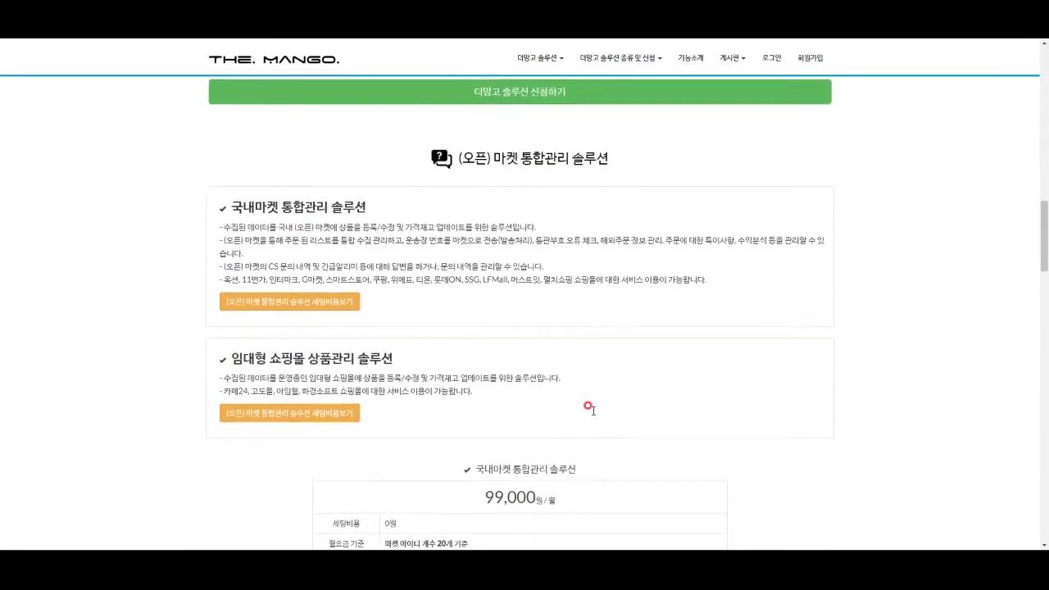
pyautogui.scroll(-8, 589, 407)
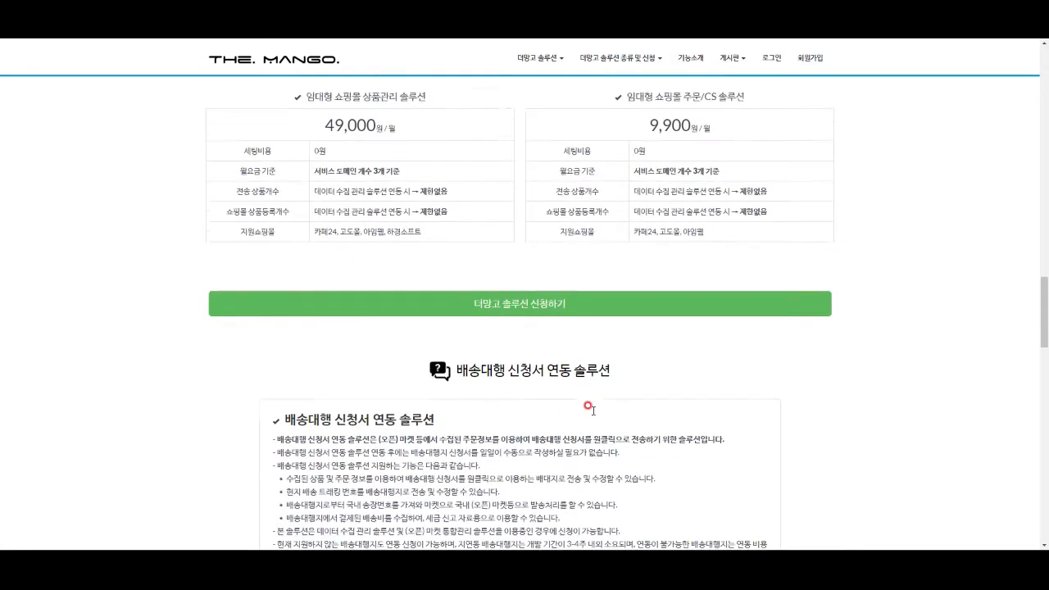
pyautogui.scroll(-8, 588, 404)
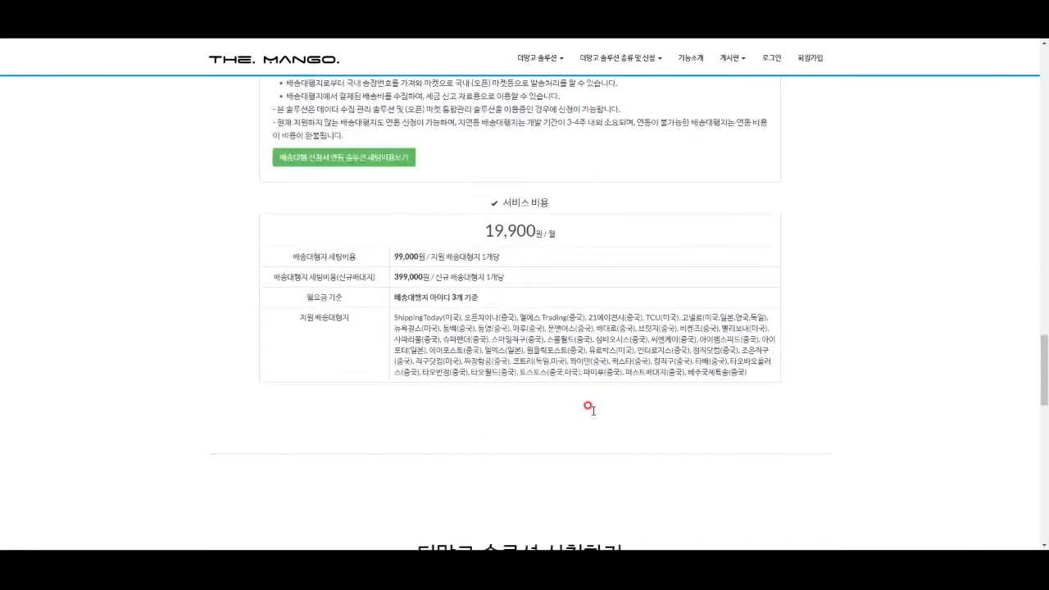
pyautogui.scroll(-2, 588, 406)
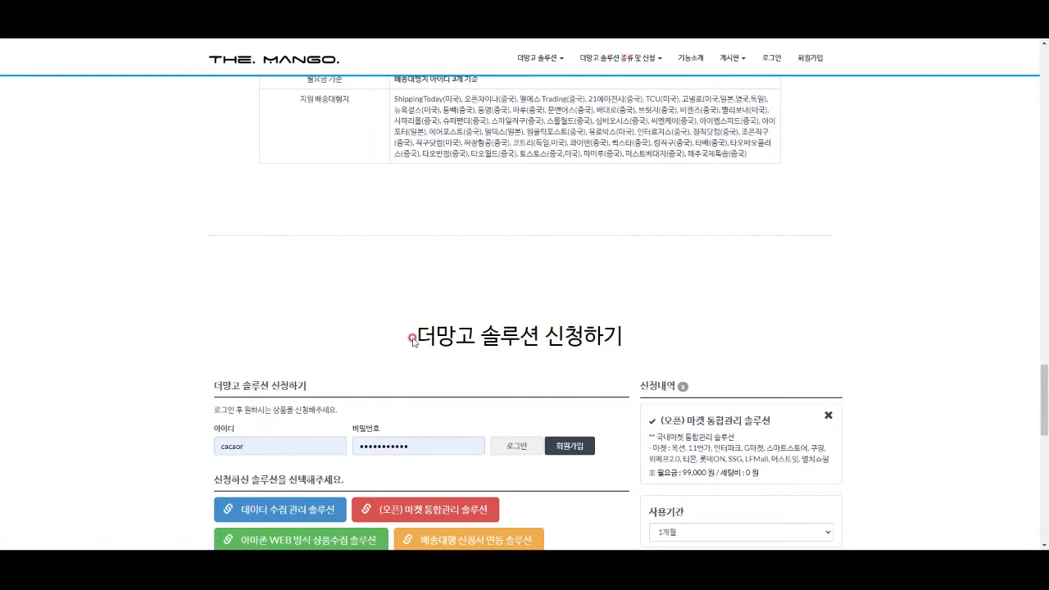
# Step: Annotate the data-collection, open-market and own-mall solution buttons, then pick 데이터 수집 관리 솔루션
pyautogui.moveTo(410, 340); pyautogui.dragTo(637, 344)
pyautogui.click(702, 331)
pyautogui.scroll(-2, 703, 329)
pyautogui.scroll(-2, 702, 329)
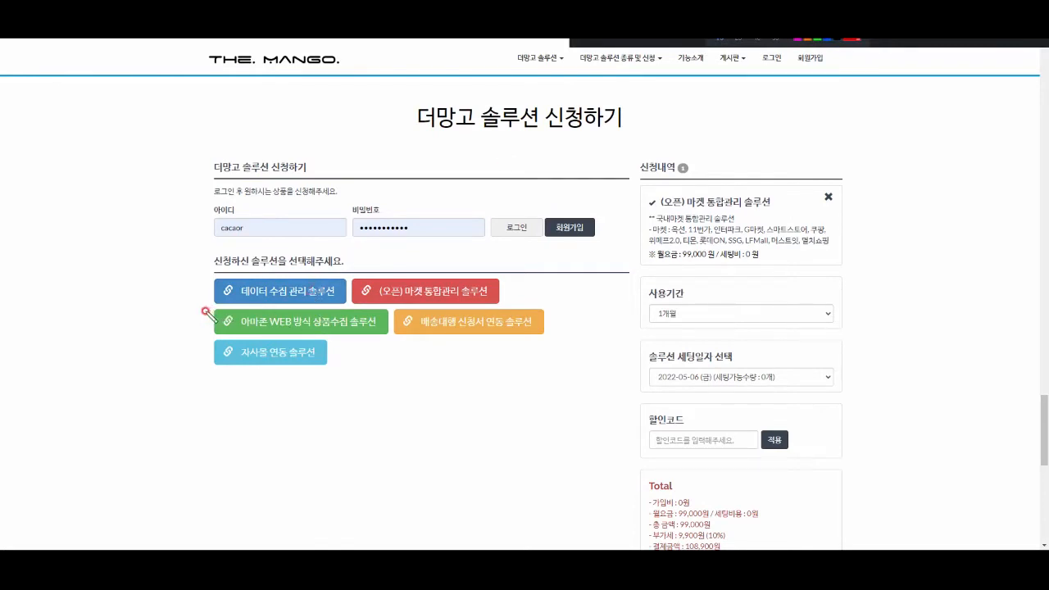
pyautogui.moveTo(232, 314)
pyautogui.mouseDown()
pyautogui.moveTo(341, 303)
pyautogui.moveTo(262, 262)
pyautogui.moveTo(215, 305)
pyautogui.moveTo(264, 319)
pyautogui.mouseUp()
pyautogui.moveTo(378, 315)
pyautogui.mouseDown()
pyautogui.moveTo(495, 311)
pyautogui.moveTo(417, 265)
pyautogui.moveTo(361, 299)
pyautogui.moveTo(419, 314)
pyautogui.mouseUp()
pyautogui.moveTo(434, 255); pyautogui.dragTo(479, 244)
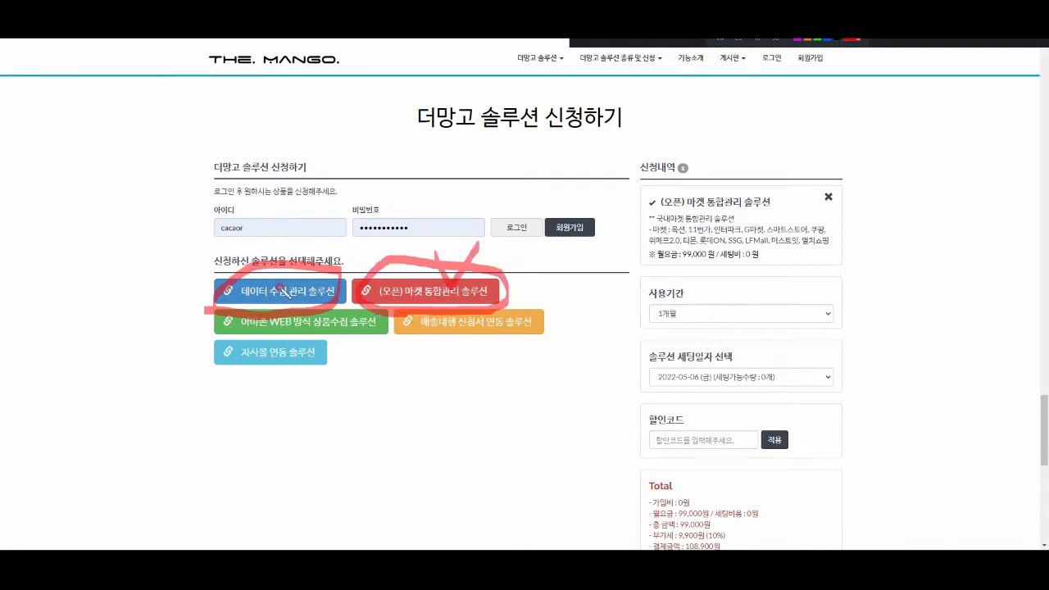
pyautogui.moveTo(268, 257)
pyautogui.mouseDown()
pyautogui.moveTo(321, 261)
pyautogui.moveTo(334, 235)
pyautogui.mouseUp()
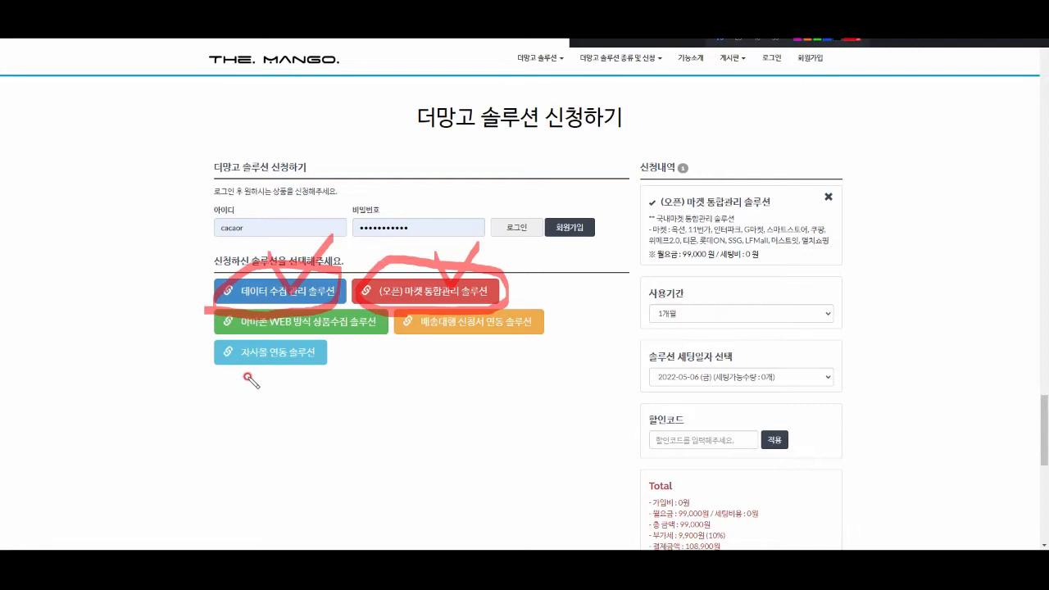
pyautogui.moveTo(224, 375)
pyautogui.mouseDown()
pyautogui.moveTo(270, 380)
pyautogui.moveTo(325, 349)
pyautogui.moveTo(216, 365)
pyautogui.moveTo(264, 382)
pyautogui.moveTo(317, 377)
pyautogui.moveTo(322, 347)
pyautogui.moveTo(360, 334)
pyautogui.mouseUp()
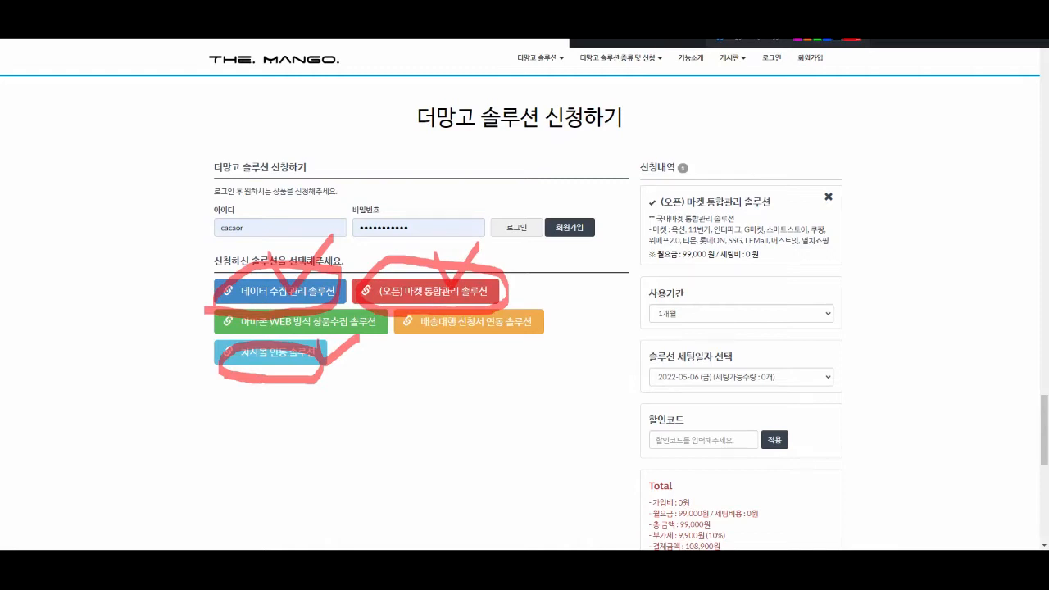
pyautogui.click(288, 292)
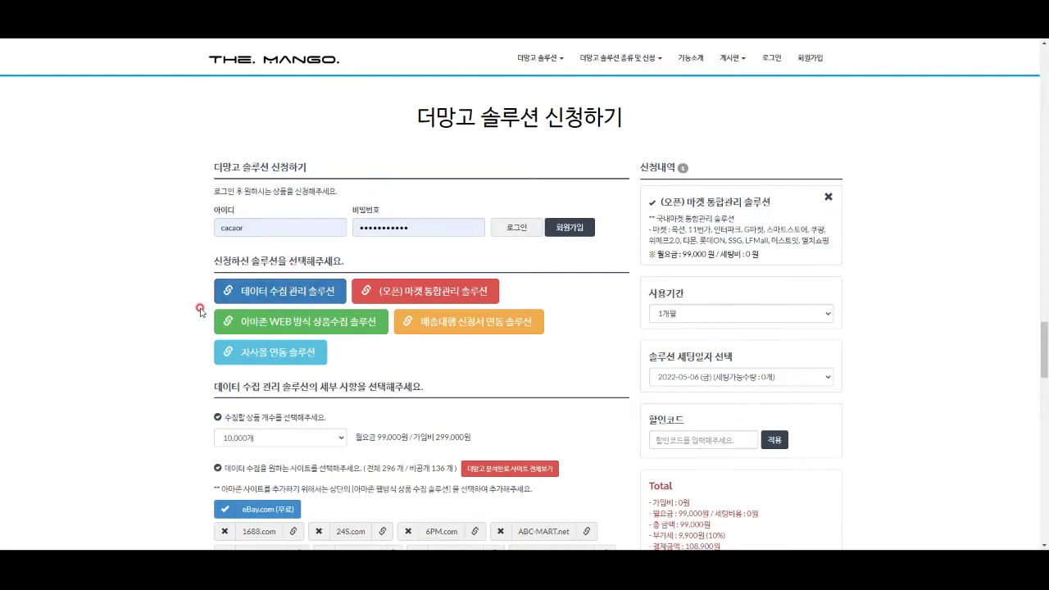
pyautogui.scroll(-2, 199, 309)
pyautogui.click(269, 329)
pyautogui.scroll(-1, 177, 345)
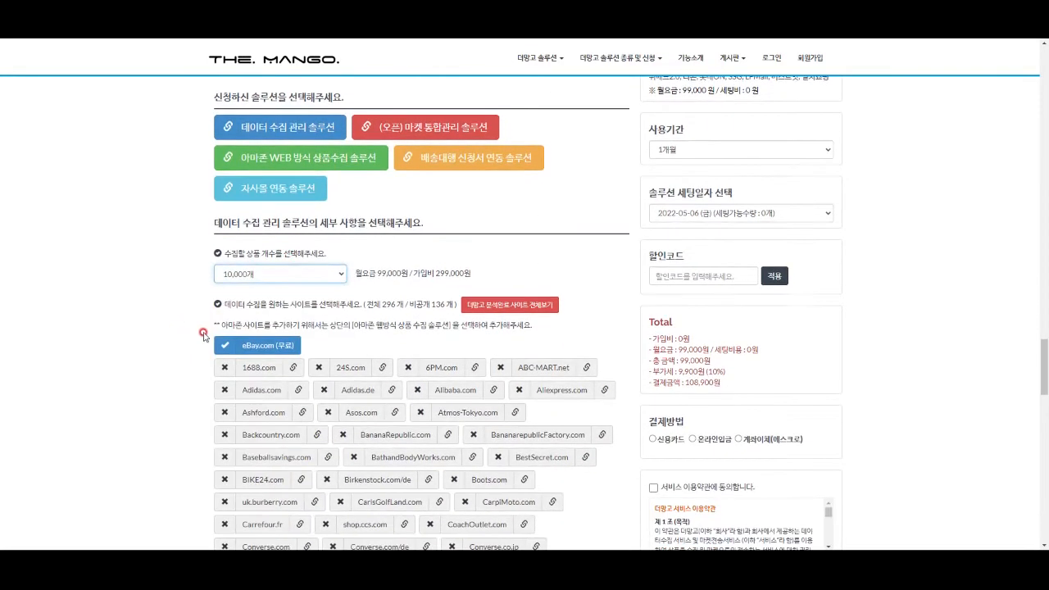
pyautogui.click(295, 273)
pyautogui.scroll(-5, 298, 433)
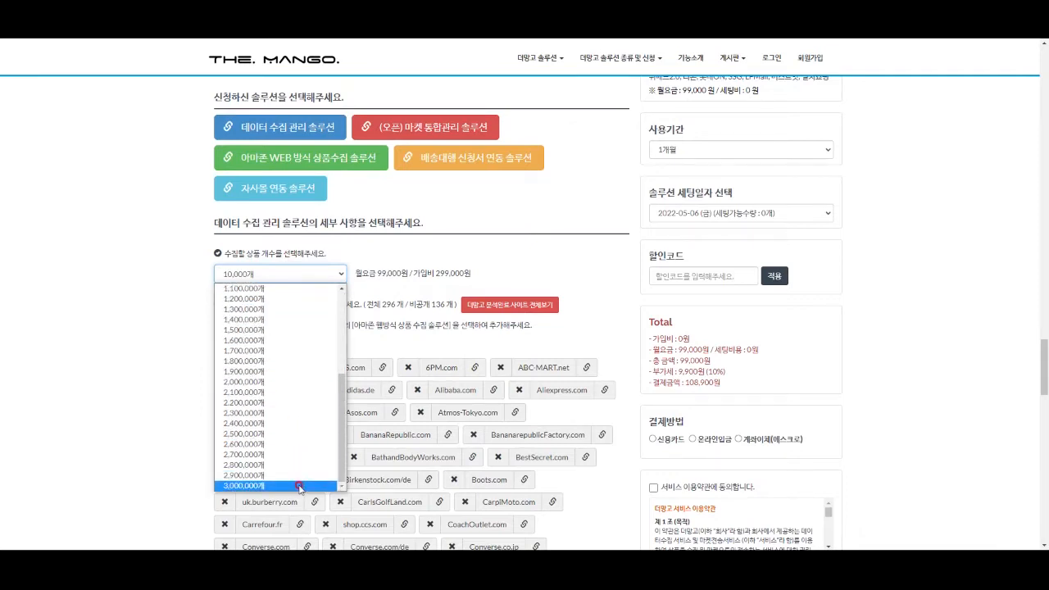
pyautogui.click(296, 258)
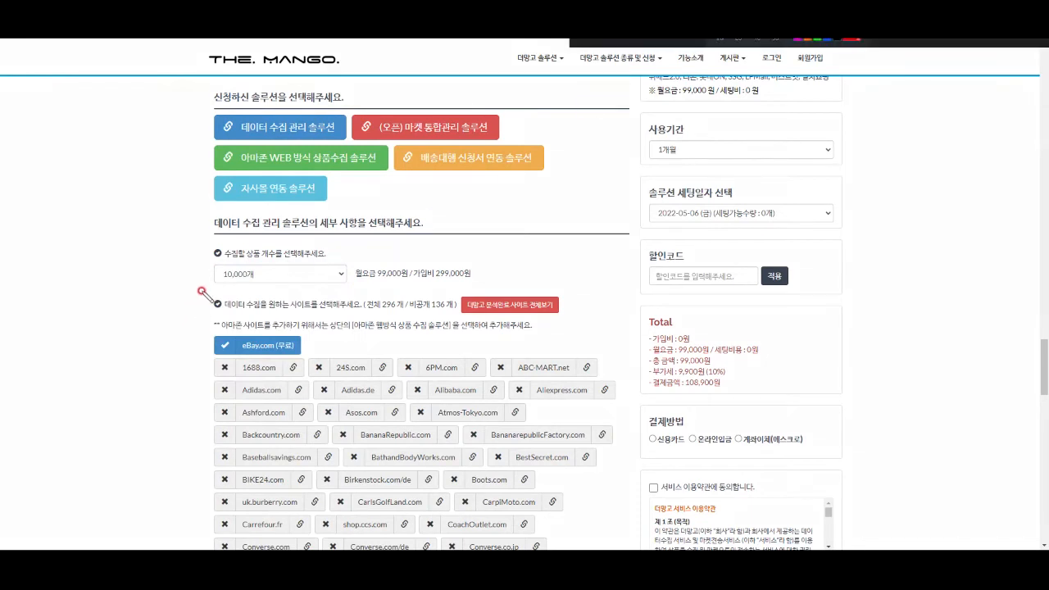
pyautogui.moveTo(204, 287)
pyautogui.mouseDown()
pyautogui.moveTo(277, 289)
pyautogui.moveTo(296, 244)
pyautogui.mouseUp()
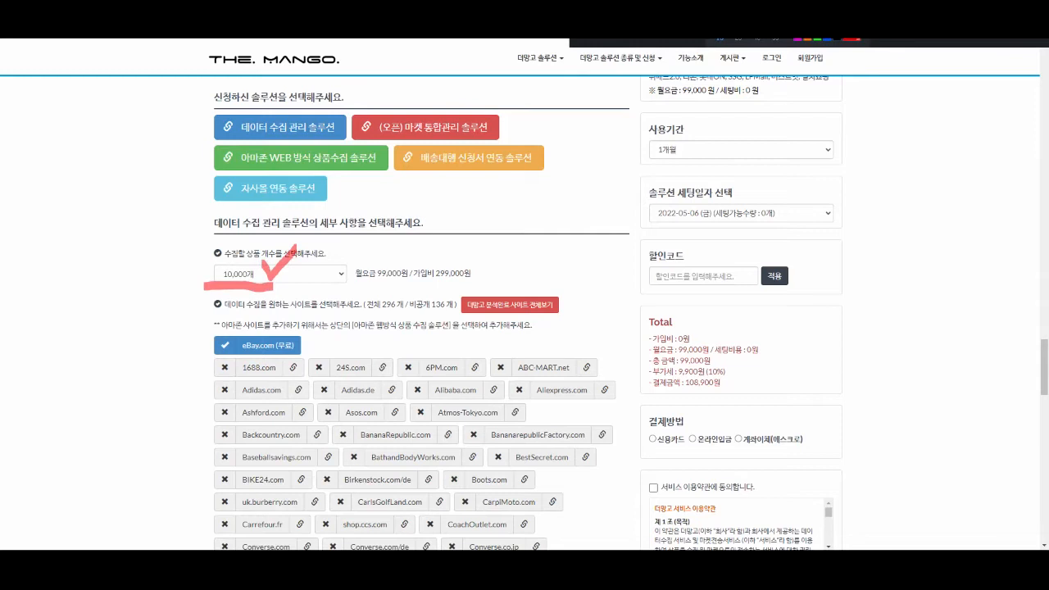
pyautogui.moveTo(307, 355)
pyautogui.mouseDown()
pyautogui.moveTo(215, 362)
pyautogui.moveTo(299, 324)
pyautogui.moveTo(308, 361)
pyautogui.mouseUp()
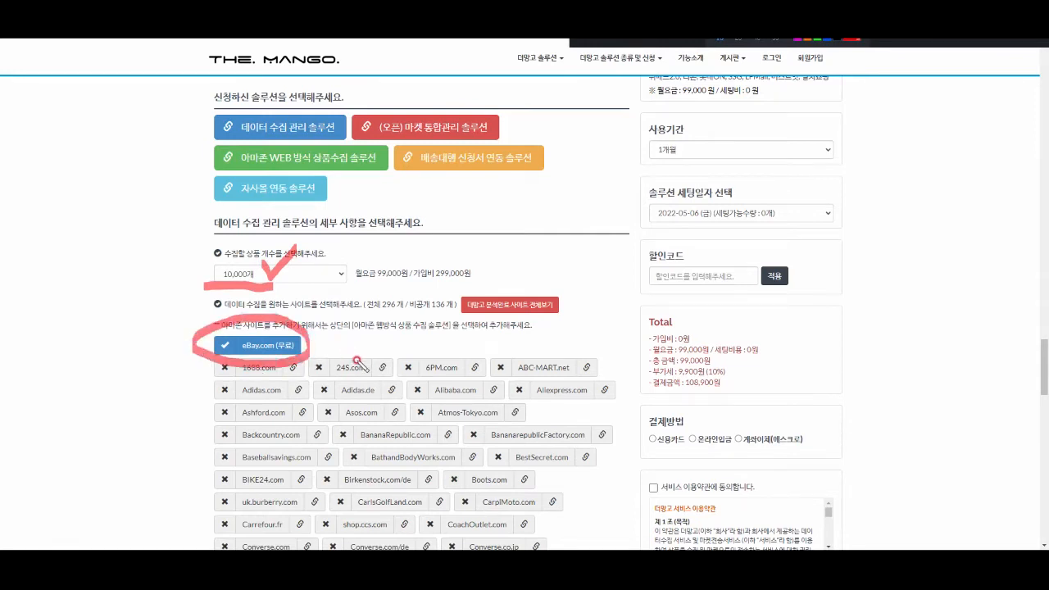
pyautogui.scroll(-2, 257, 393)
pyautogui.moveTo(588, 534)
pyautogui.mouseDown()
pyautogui.moveTo(195, 426)
pyautogui.moveTo(352, 202)
pyautogui.moveTo(605, 410)
pyautogui.moveTo(573, 547)
pyautogui.mouseUp()
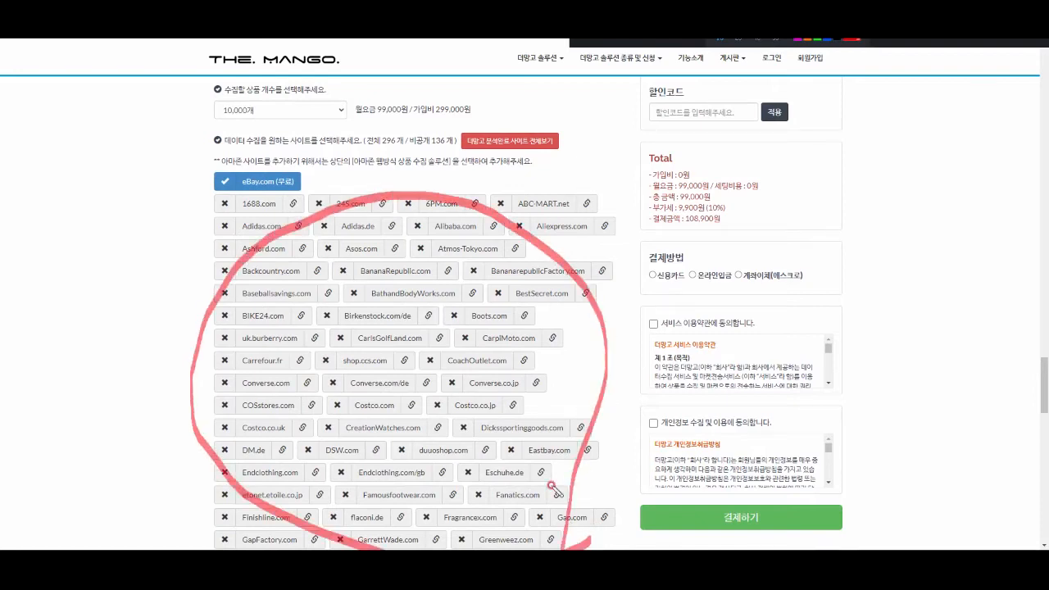
pyautogui.moveTo(150, 273); pyautogui.dragTo(139, 334)
pyautogui.moveTo(287, 197); pyautogui.dragTo(302, 196)
pyautogui.moveTo(380, 195)
pyautogui.mouseDown()
pyautogui.moveTo(383, 207)
pyautogui.moveTo(399, 190)
pyautogui.mouseUp()
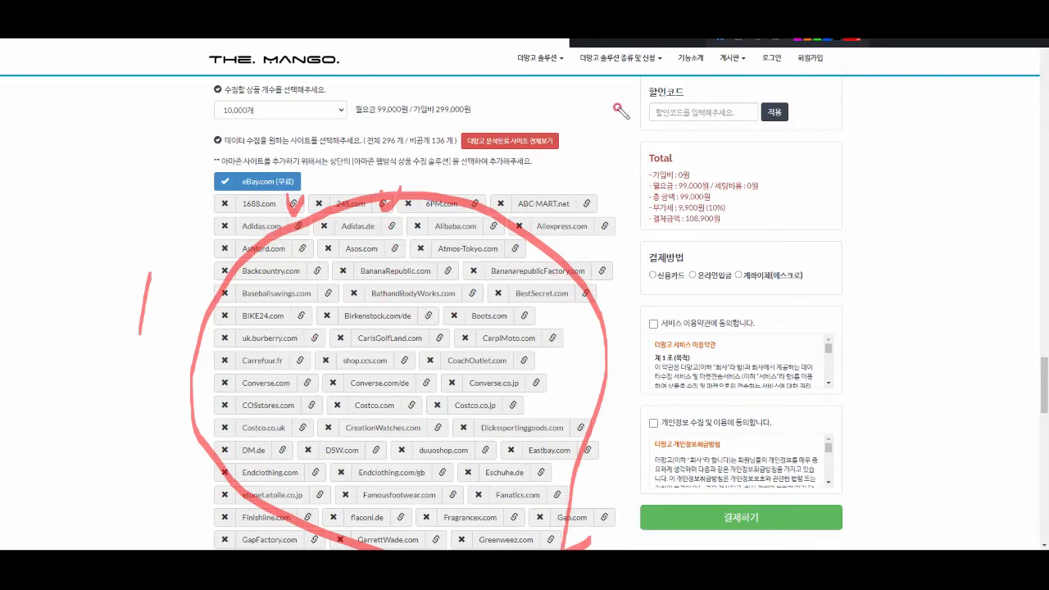
pyautogui.press('Escape')
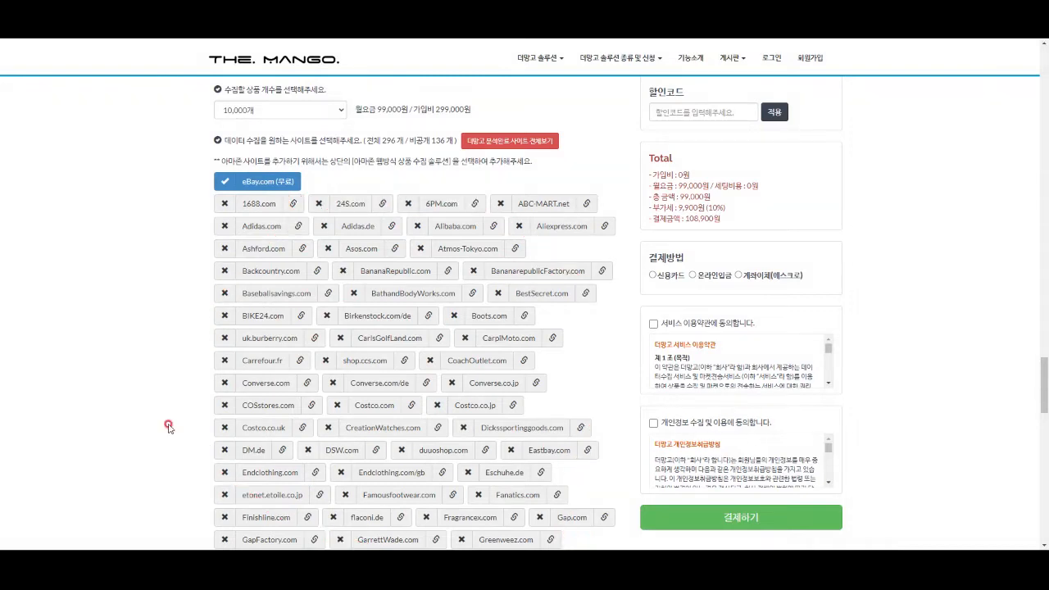
# Step: Scroll to zozo.jp at the end of the site list and tick 그외 사이트추가
pyautogui.scroll(-3, 168, 426)
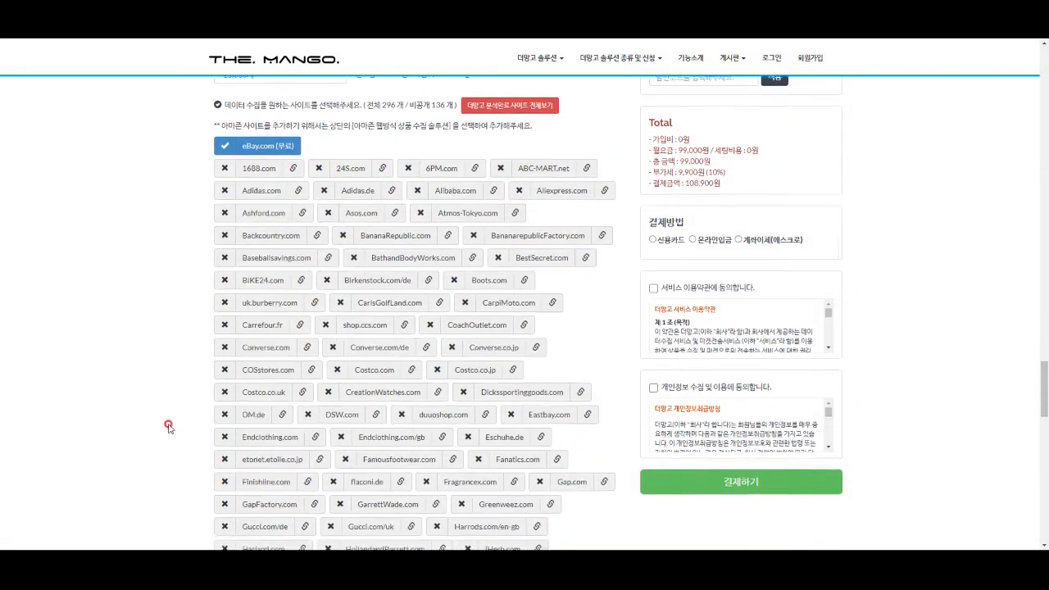
pyautogui.scroll(-4, 168, 426)
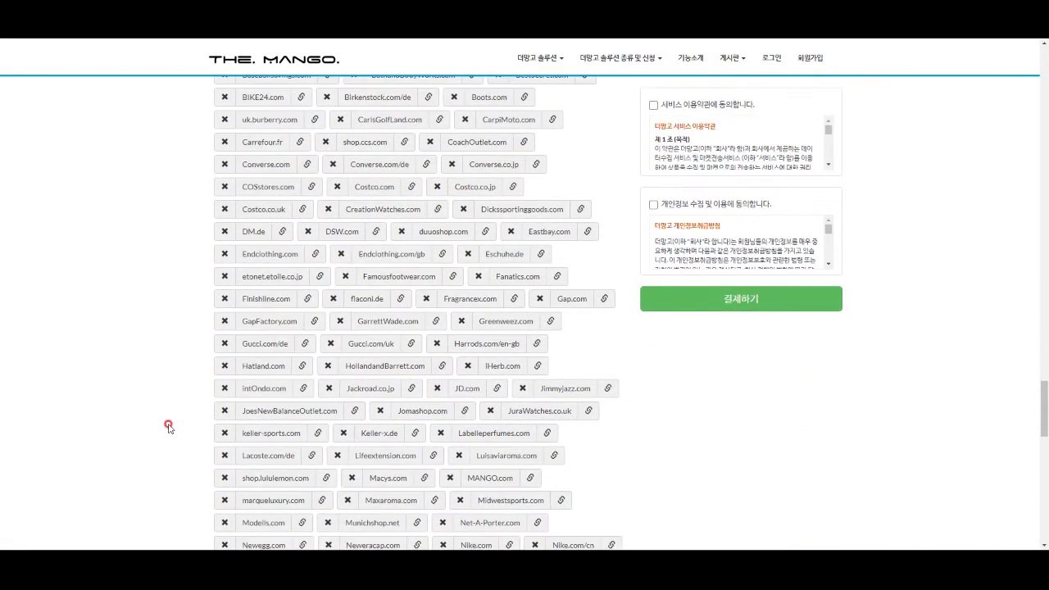
pyautogui.scroll(-8, 168, 427)
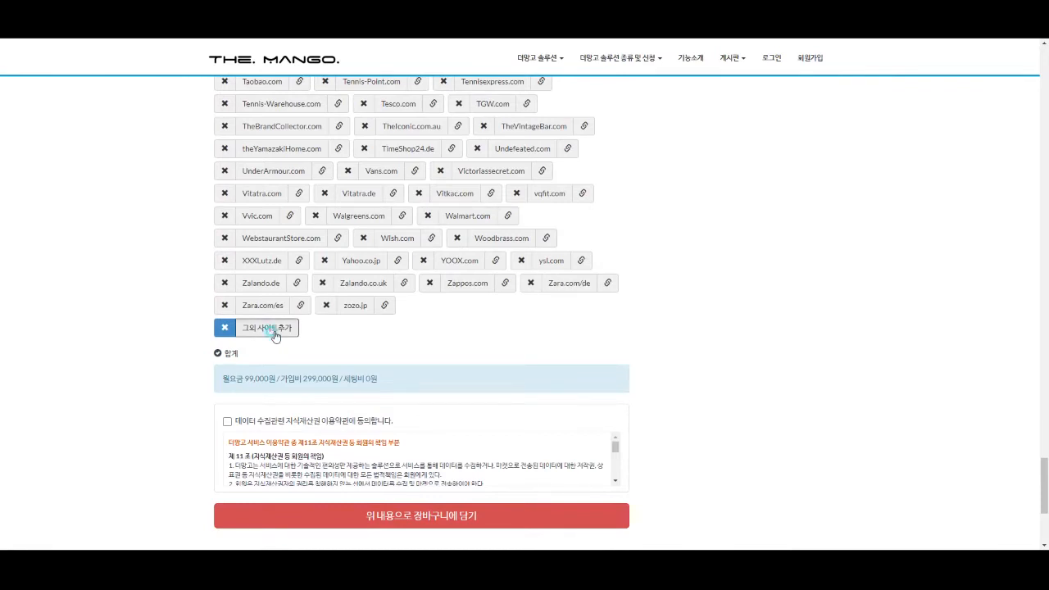
pyautogui.click(275, 330)
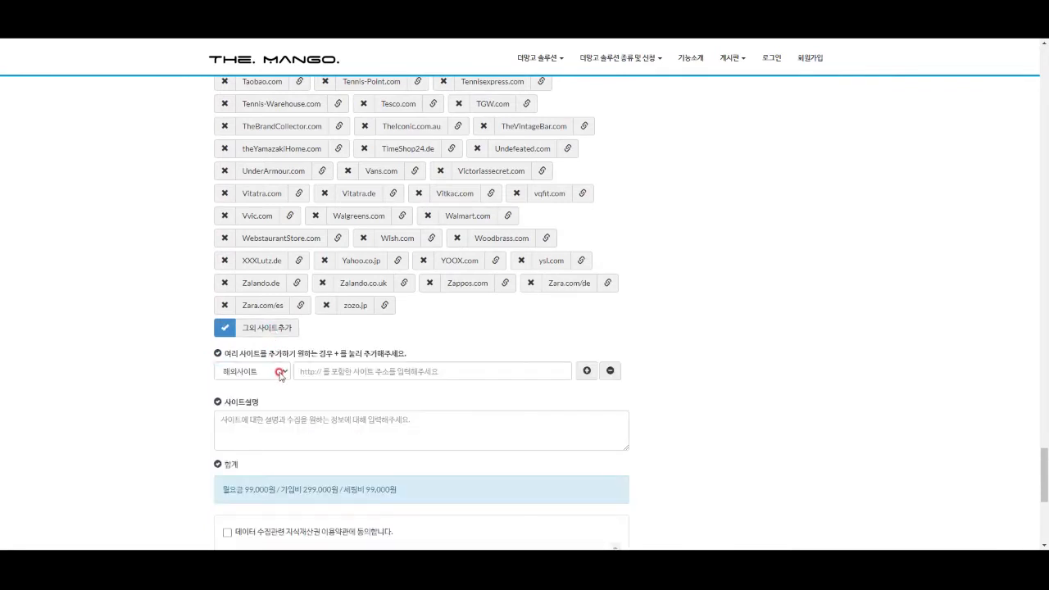
# Step: Set the extra site's type to 비공개 and add another site address entry
pyautogui.click(280, 372)
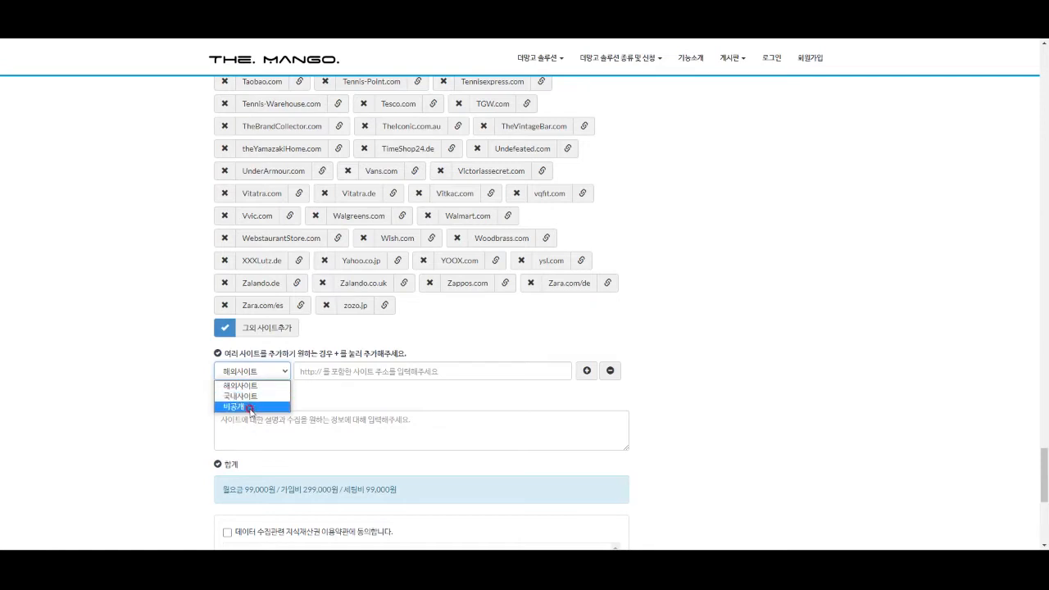
pyautogui.click(238, 407)
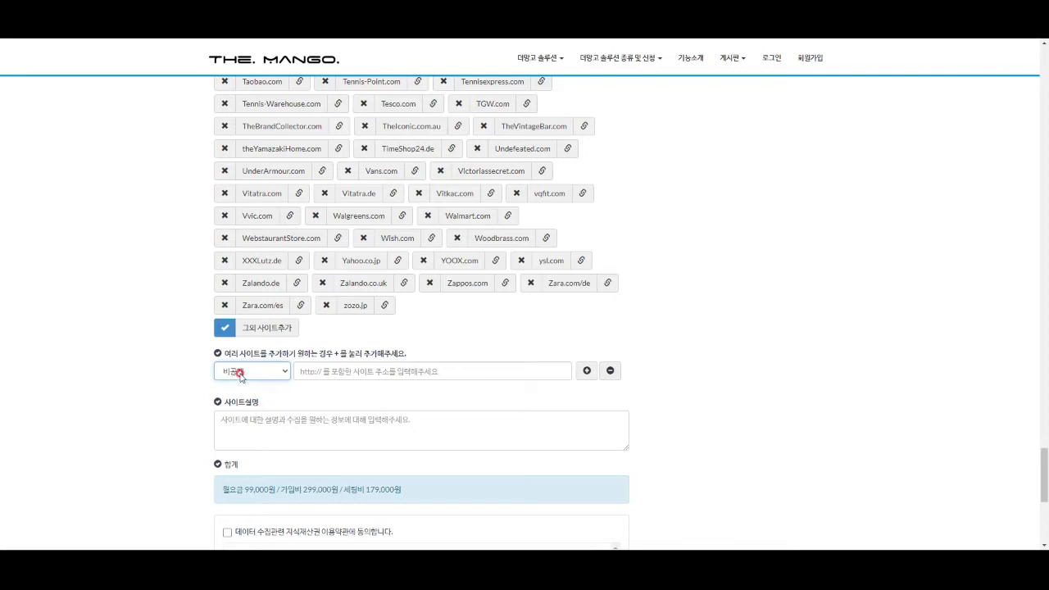
pyautogui.click(277, 370)
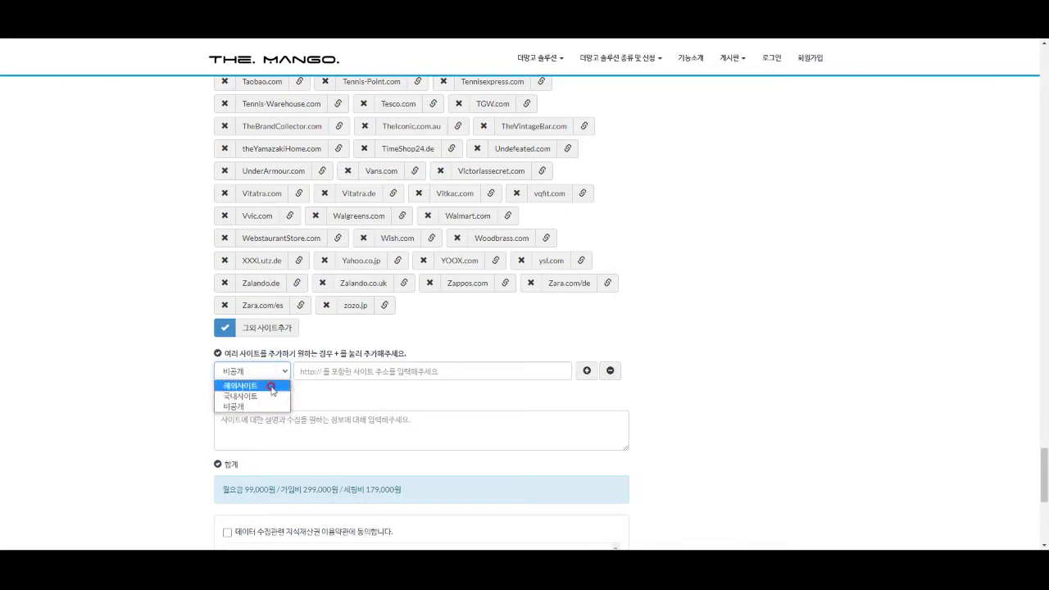
pyautogui.click(268, 407)
pyautogui.click(334, 370)
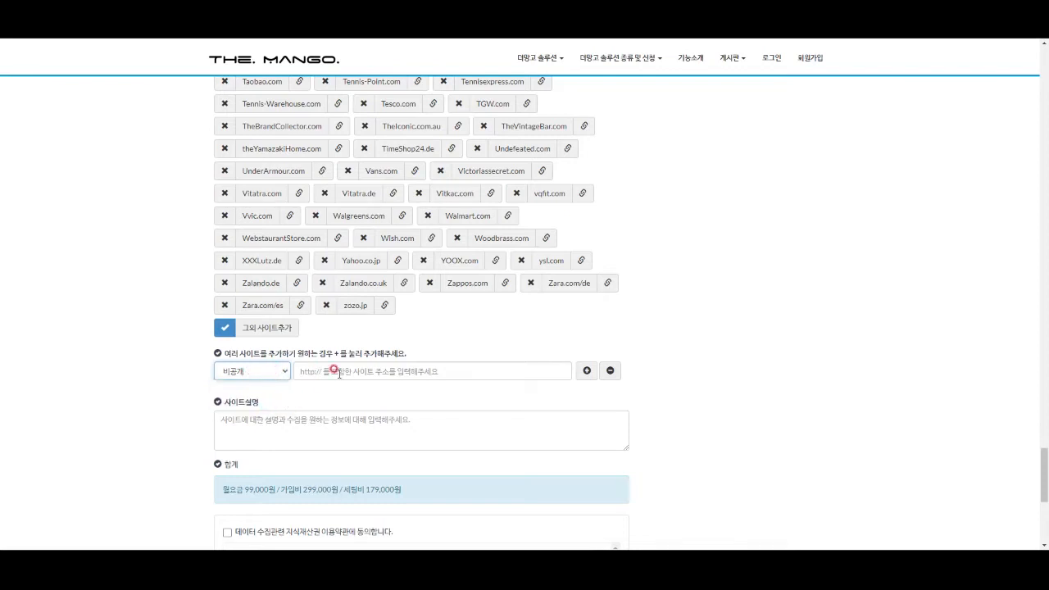
pyautogui.click(309, 367)
pyautogui.click(476, 368)
pyautogui.click(586, 371)
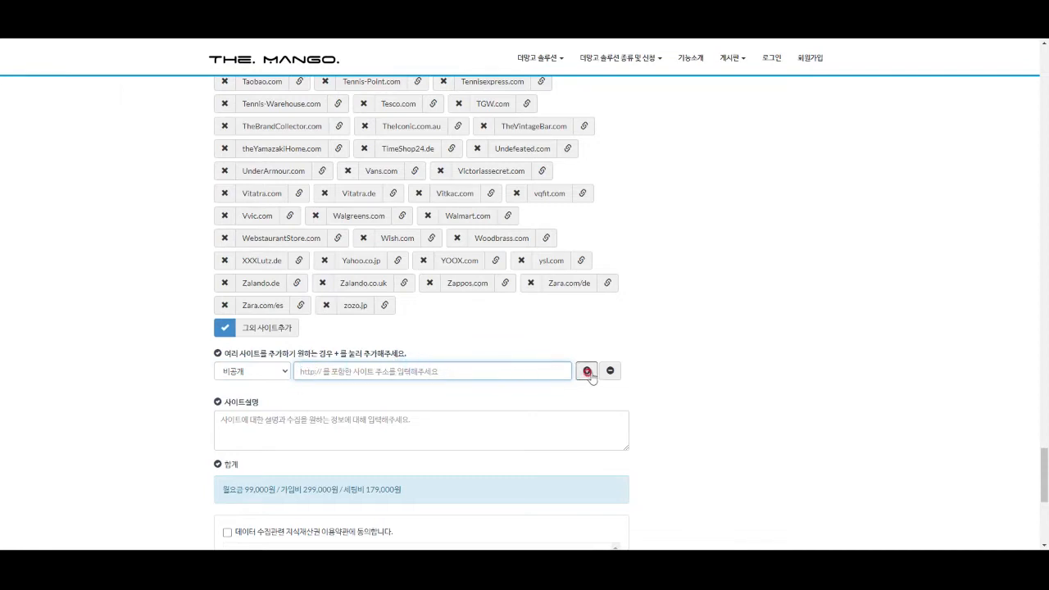
pyautogui.click(583, 394)
# Step: Underline, circle and check-mark the site address row with the annotation pen
pyautogui.hotkey('ctrl', 'alt', 'd')
pyautogui.moveTo(202, 387); pyautogui.dragTo(643, 377)
pyautogui.moveTo(600, 342)
pyautogui.mouseDown()
pyautogui.moveTo(632, 358)
pyautogui.moveTo(652, 335)
pyautogui.mouseUp()
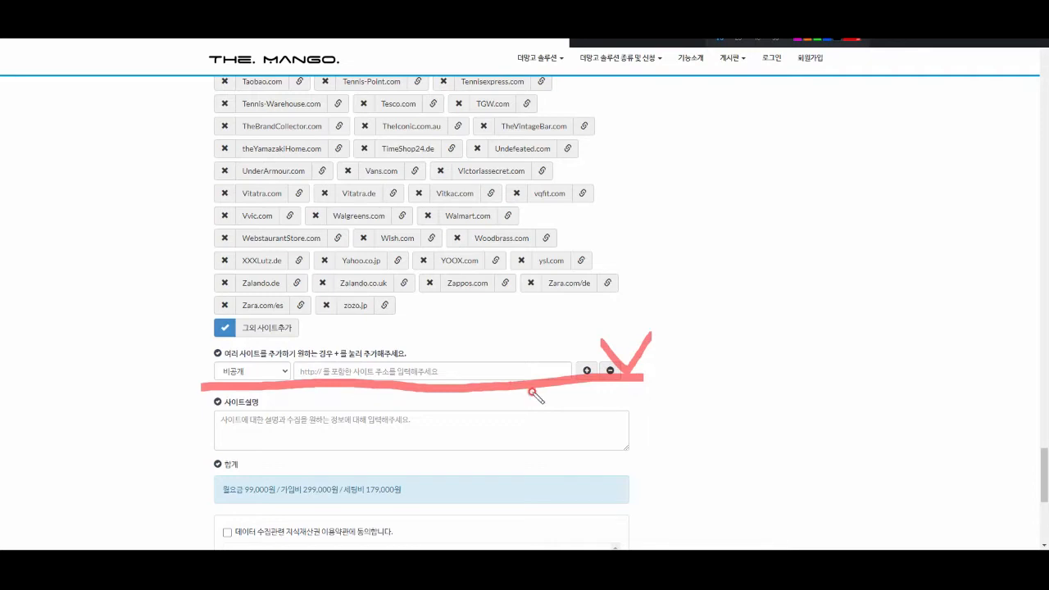
pyautogui.moveTo(545, 398)
pyautogui.mouseDown()
pyautogui.moveTo(322, 370)
pyautogui.moveTo(545, 364)
pyautogui.moveTo(525, 412)
pyautogui.mouseUp()
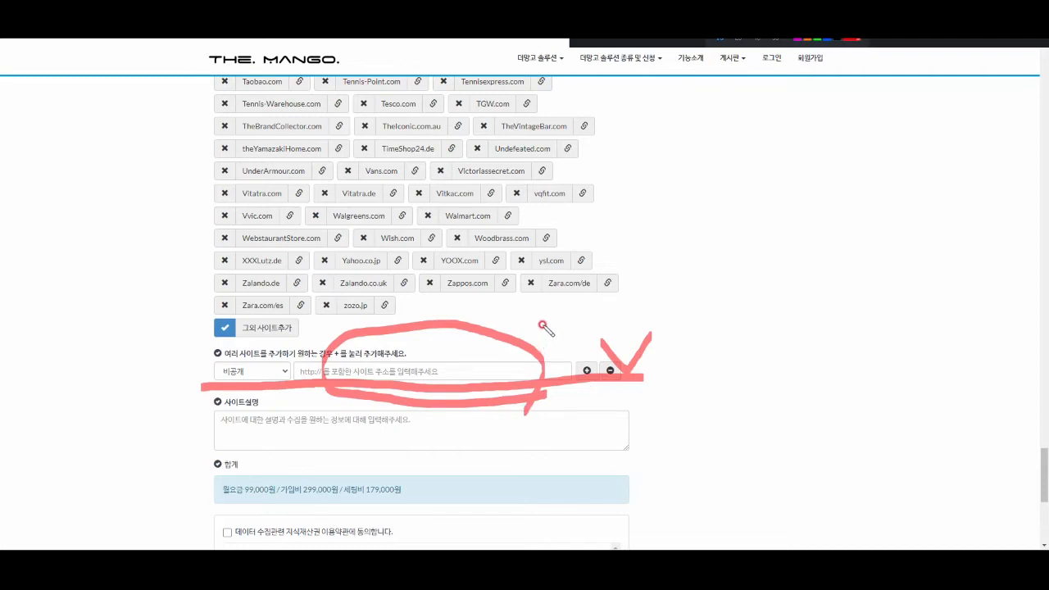
pyautogui.moveTo(529, 318)
pyautogui.mouseDown()
pyautogui.moveTo(537, 344)
pyautogui.moveTo(574, 320)
pyautogui.mouseUp()
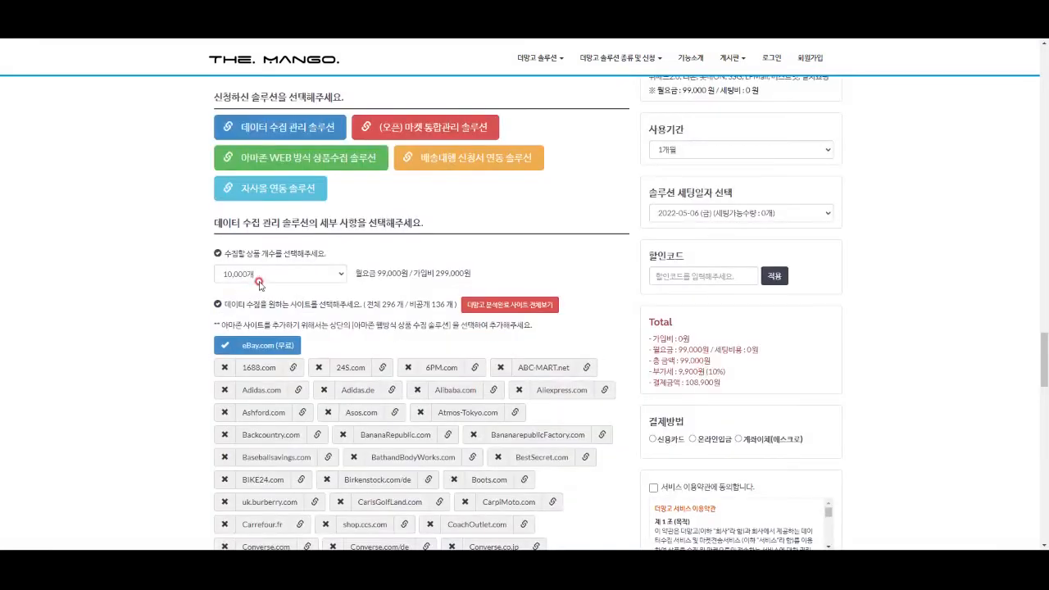
pyautogui.scroll(1, 324, 299)
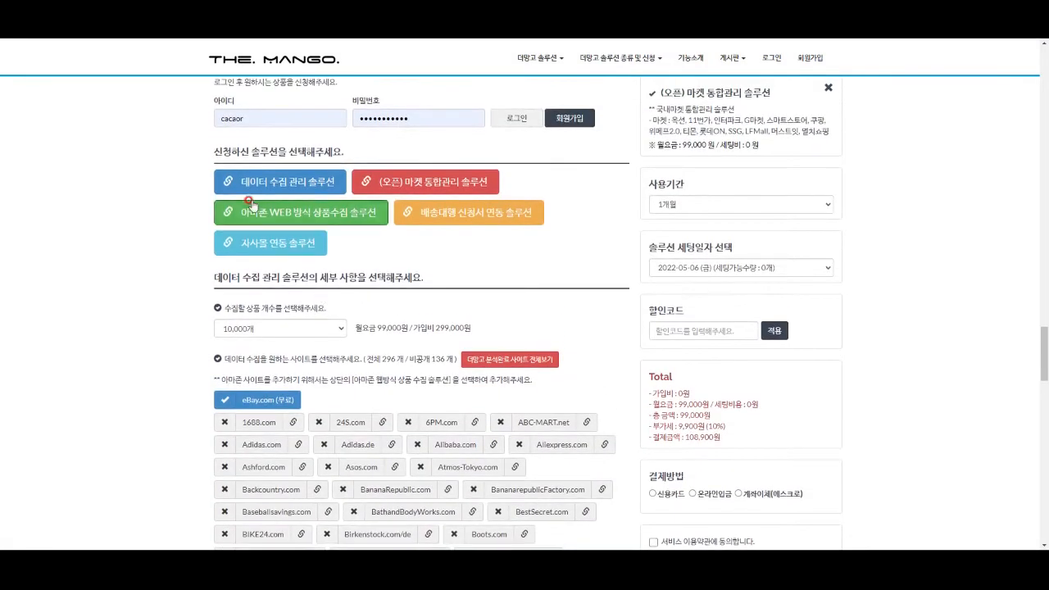
# Step: Choose (오픈) 마켓 통합관리 솔루션 with the 국내마켓 통합관리 솔루션 option
pyautogui.click(429, 190)
pyautogui.click(294, 322)
pyautogui.click(268, 326)
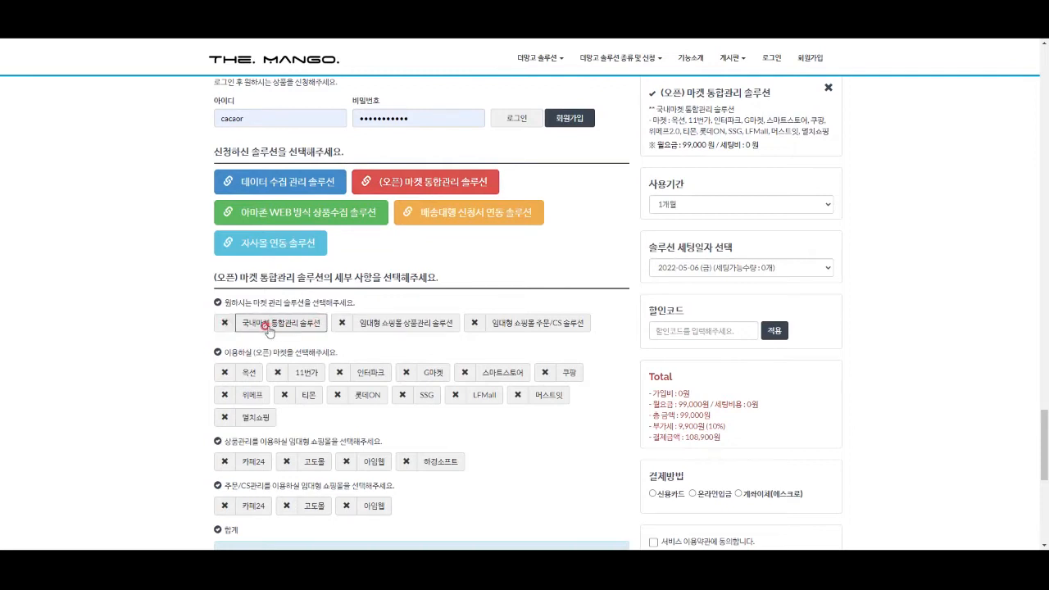
pyautogui.click(267, 327)
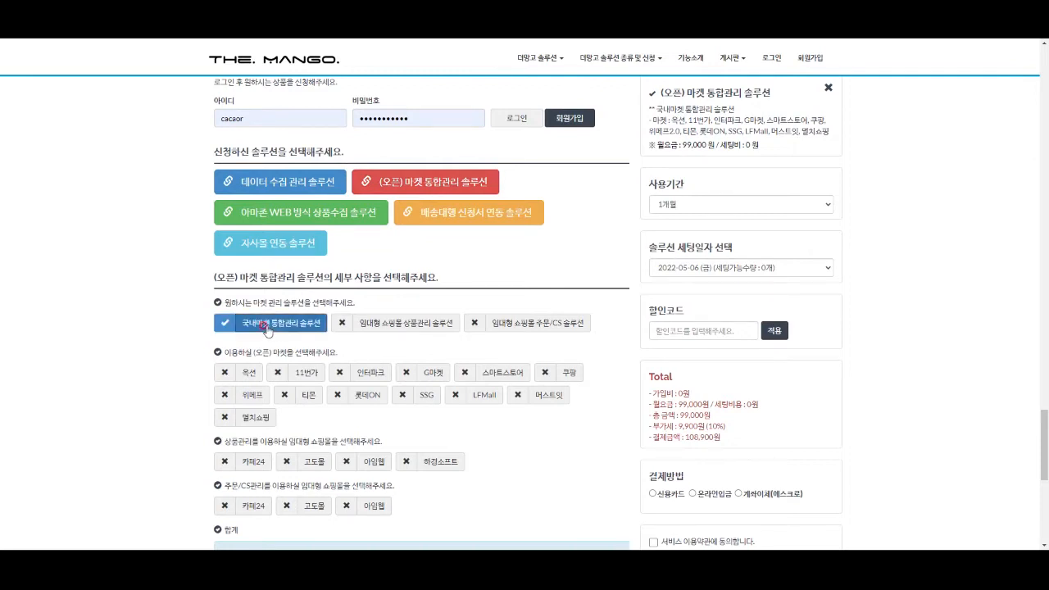
pyautogui.scroll(-1, 168, 368)
# Step: Tick all 13 markets, including 옥션, 11번가, 인터파크, G마켓, 스마트스토어, 쿠팡, SSG and 위메프
pyautogui.click(243, 321)
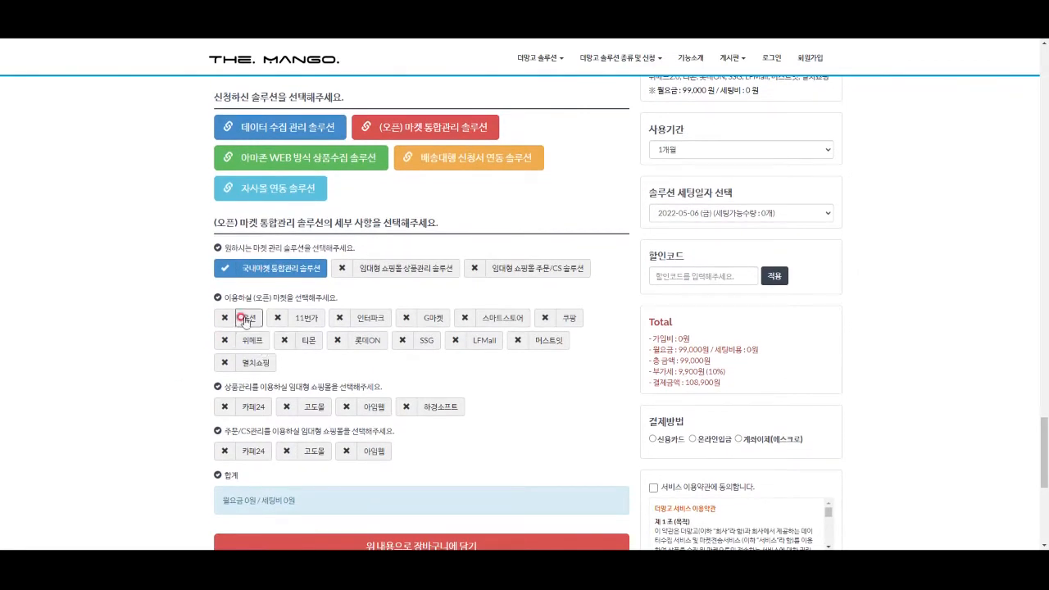
pyautogui.click(248, 320)
pyautogui.click(301, 319)
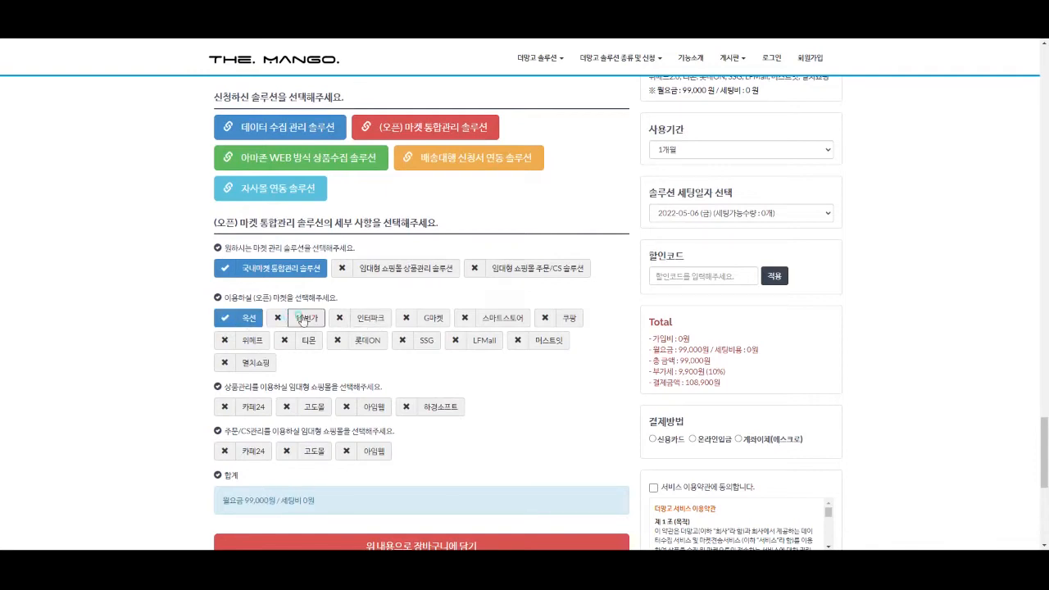
pyautogui.click(365, 318)
pyautogui.click(430, 317)
pyautogui.click(506, 316)
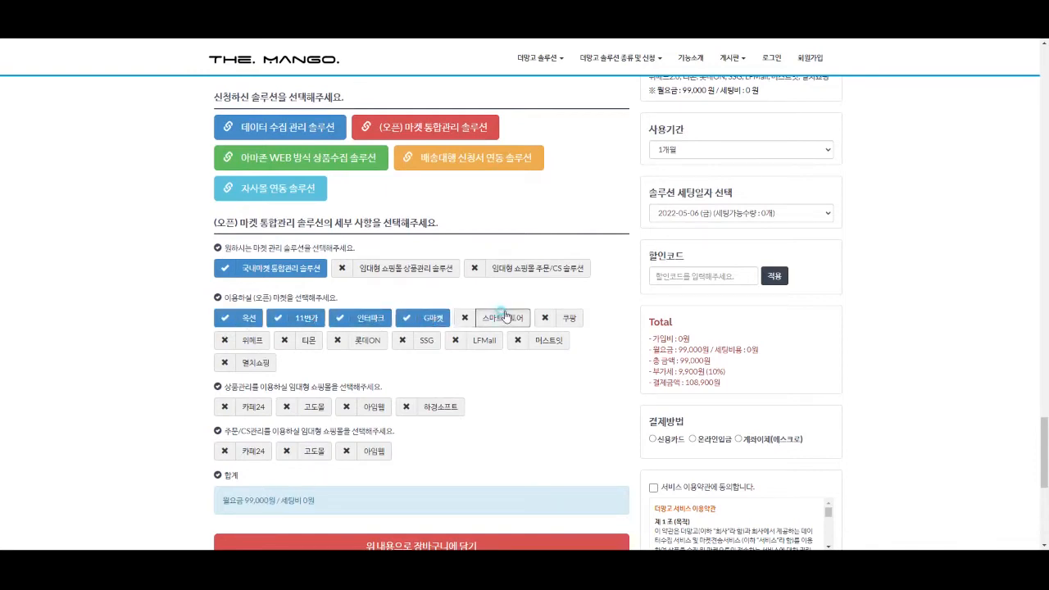
pyautogui.click(565, 317)
pyautogui.click(545, 340)
pyautogui.click(479, 340)
pyautogui.click(419, 341)
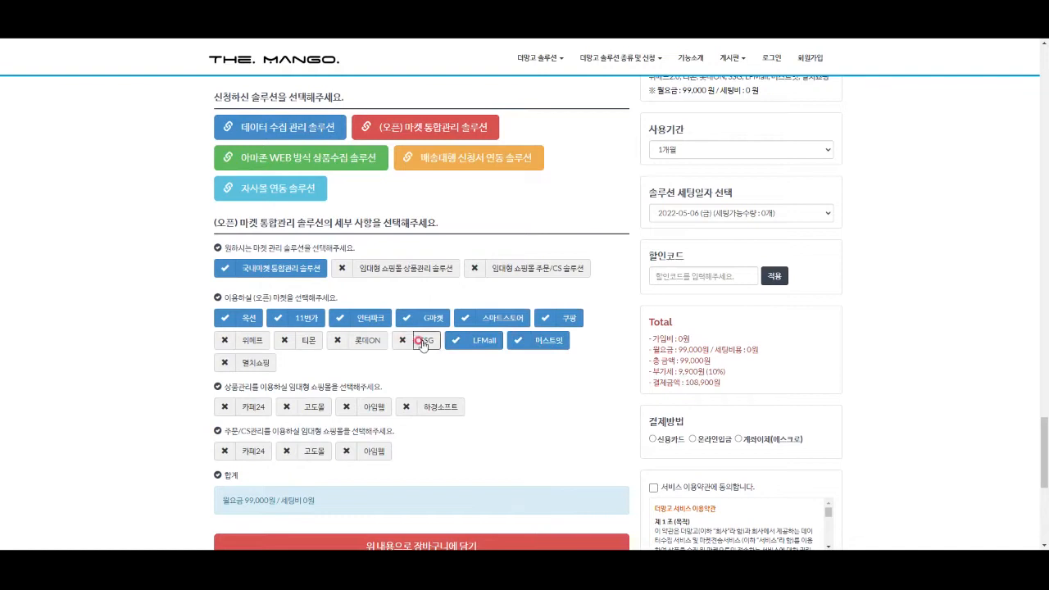
pyautogui.click(363, 340)
pyautogui.click(305, 340)
pyautogui.click(250, 340)
pyautogui.click(251, 365)
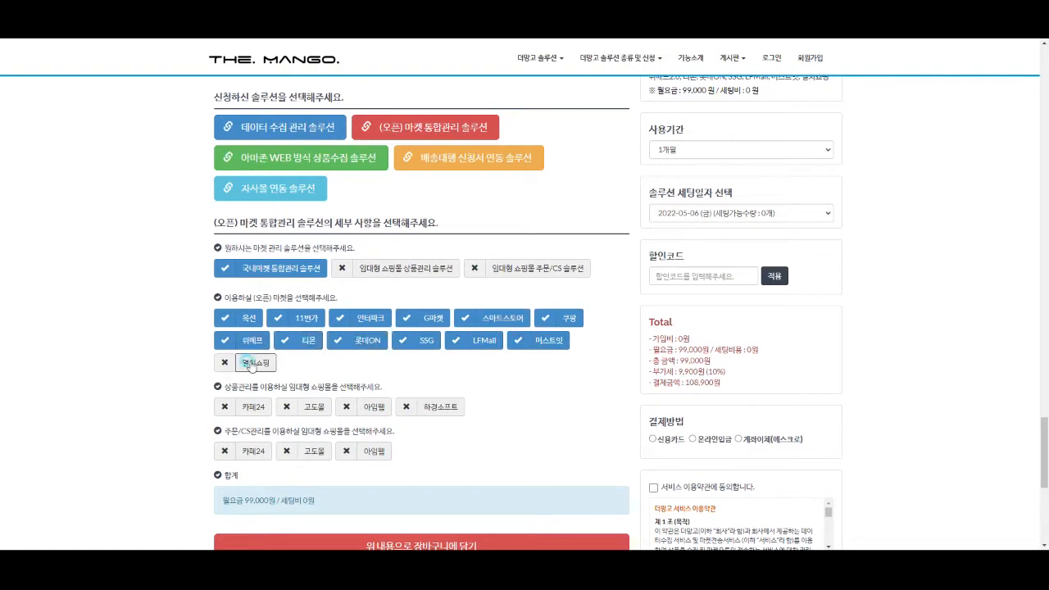
pyautogui.click(249, 322)
# Step: Set 솔루션 세팅일자 to 신청 순서대로 세팅, showing 2022년 07월 06일 as the earliest date
pyautogui.scroll(-1, 580, 383)
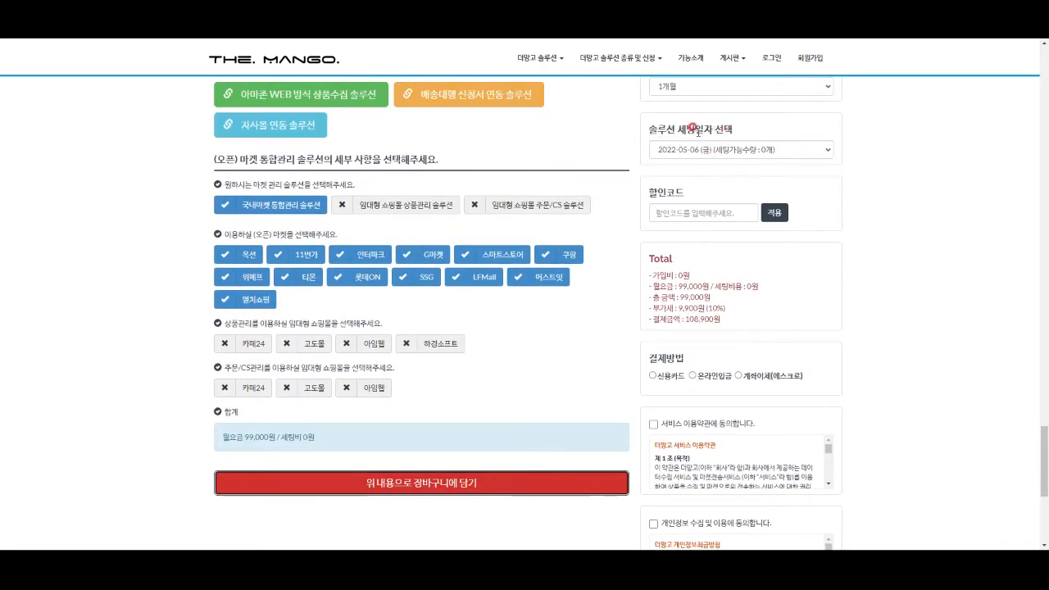
pyautogui.moveTo(648, 142)
pyautogui.mouseDown()
pyautogui.moveTo(741, 141)
pyautogui.moveTo(766, 119)
pyautogui.mouseUp()
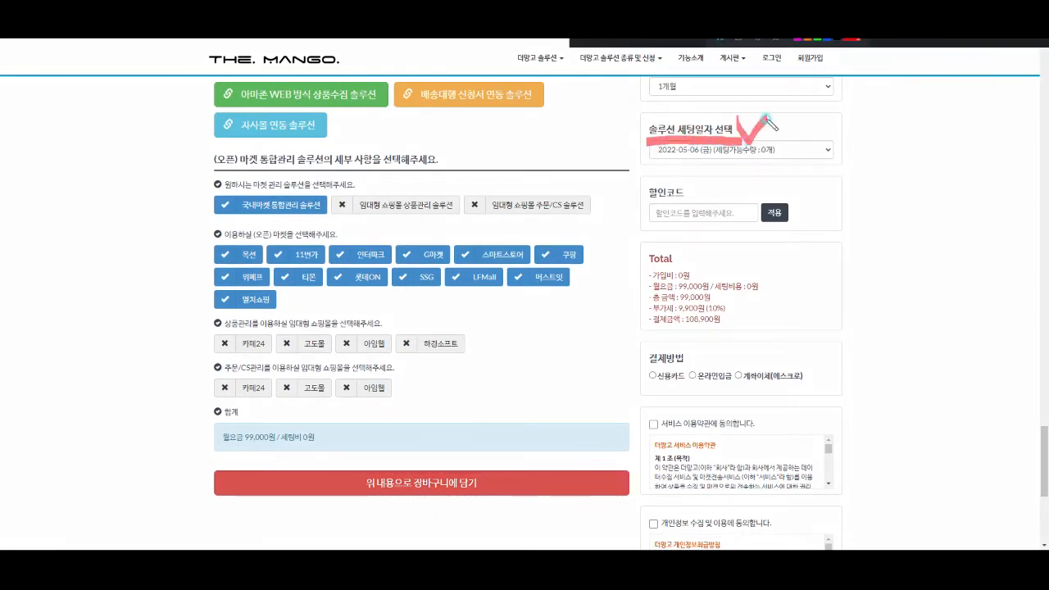
pyautogui.press('Escape')
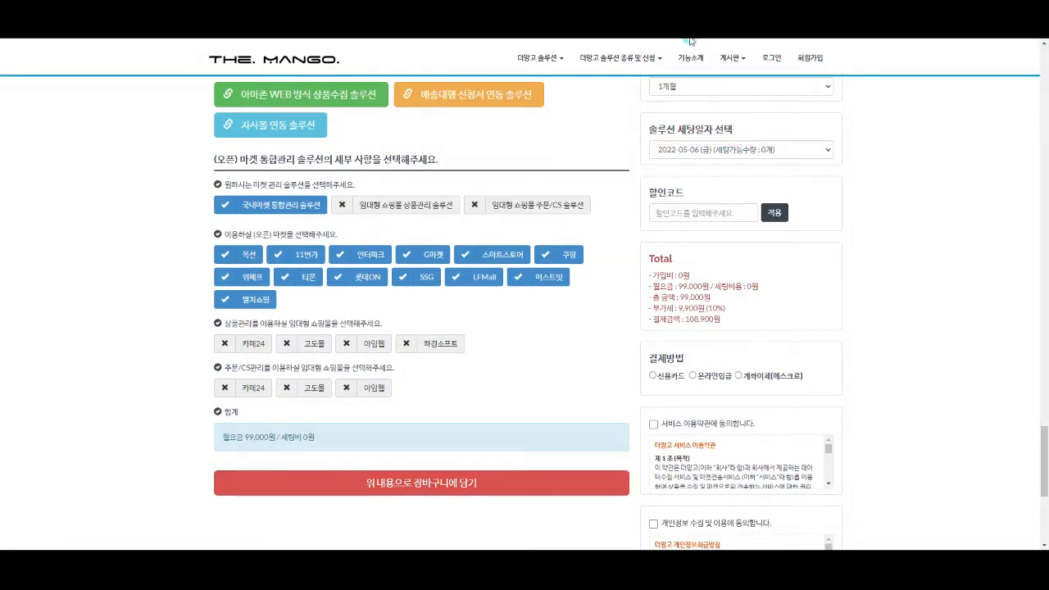
pyautogui.click(734, 150)
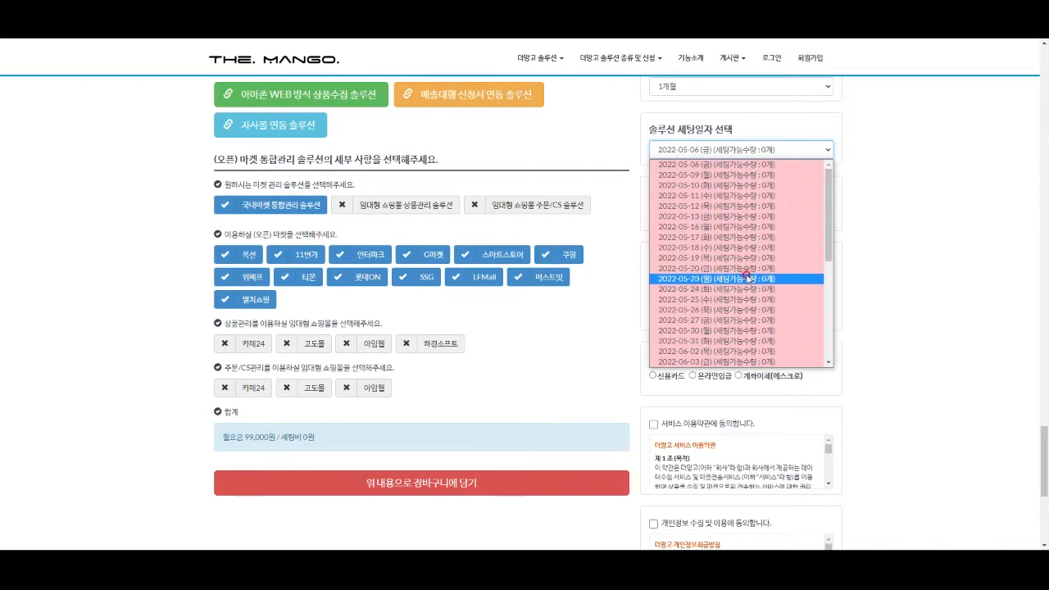
pyautogui.scroll(-7, 747, 278)
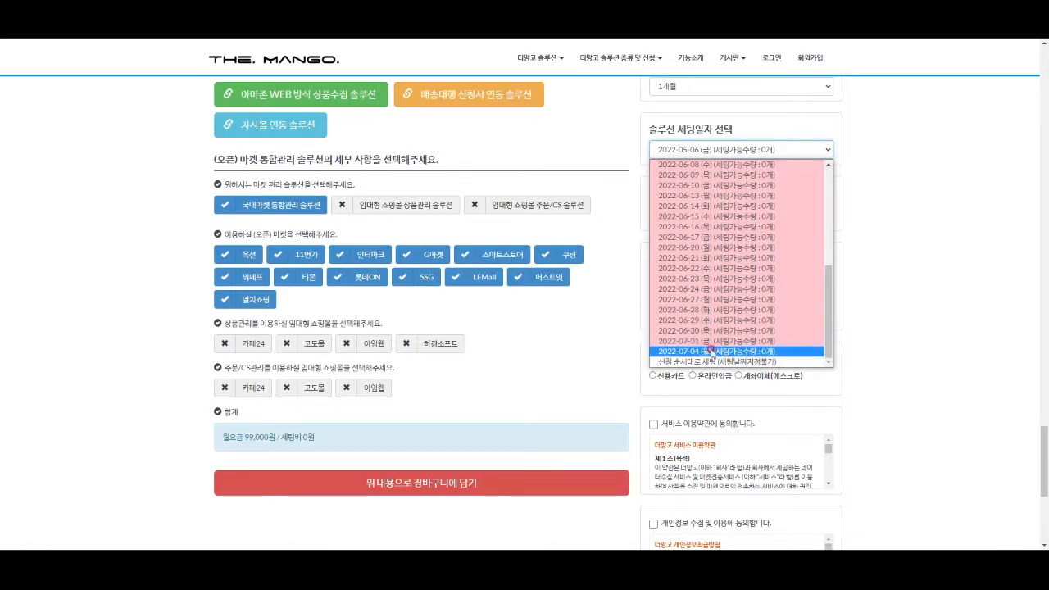
pyautogui.click(693, 363)
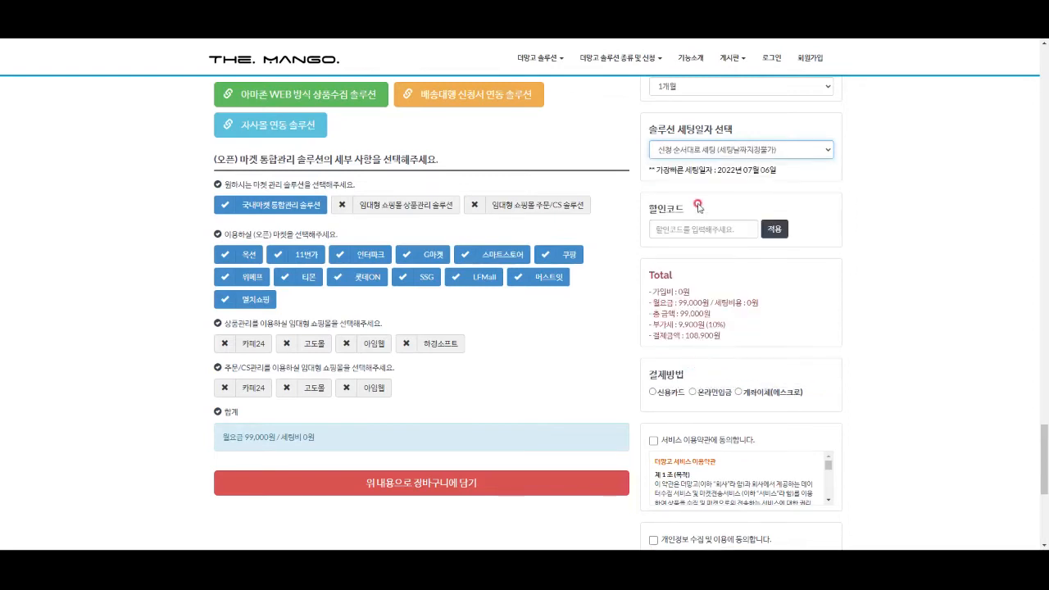
pyautogui.click(709, 150)
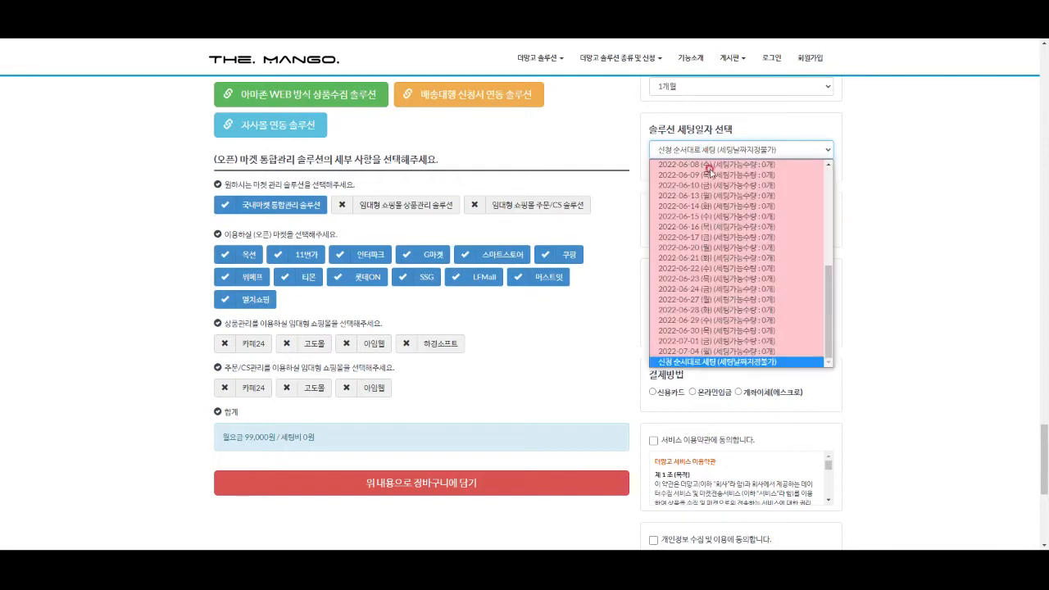
pyautogui.click(701, 362)
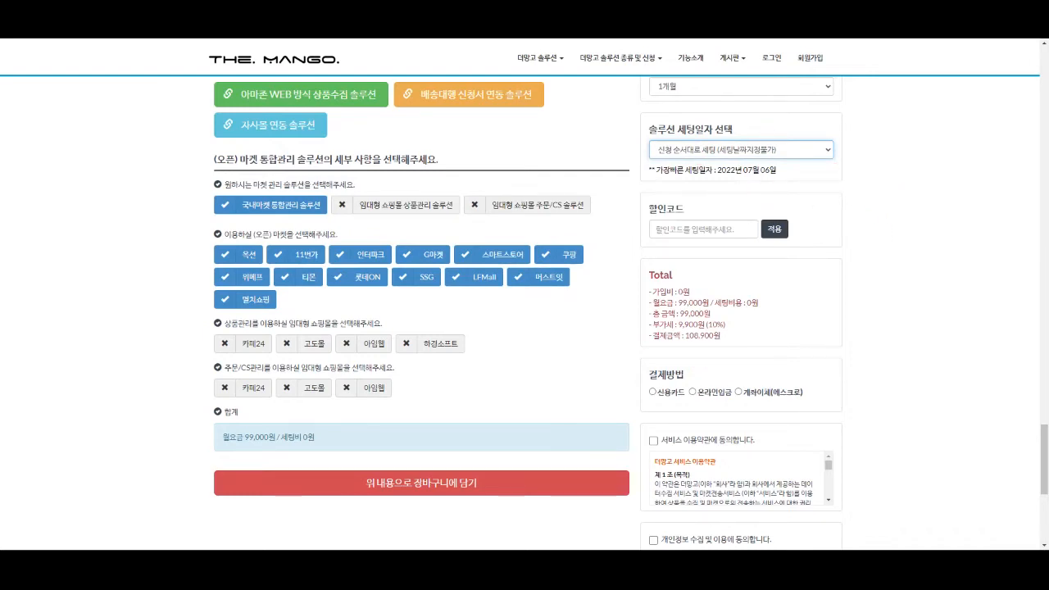
pyautogui.click(657, 230)
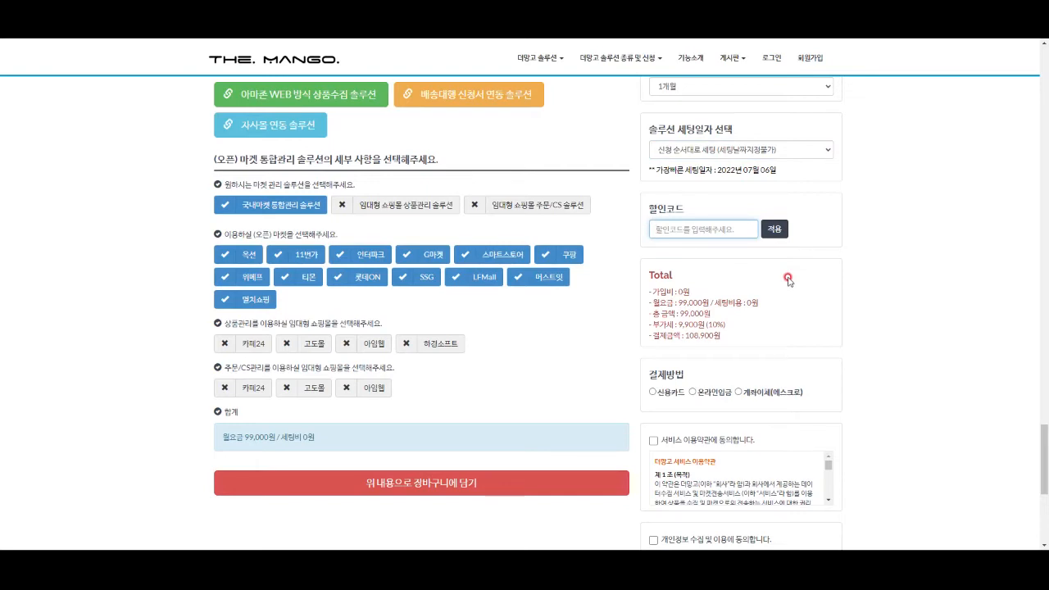
# Step: Enter a code in the 할인코드 field, correcting a mistyped Korean character first
pyautogui.write('ㅊㅁㅊ')
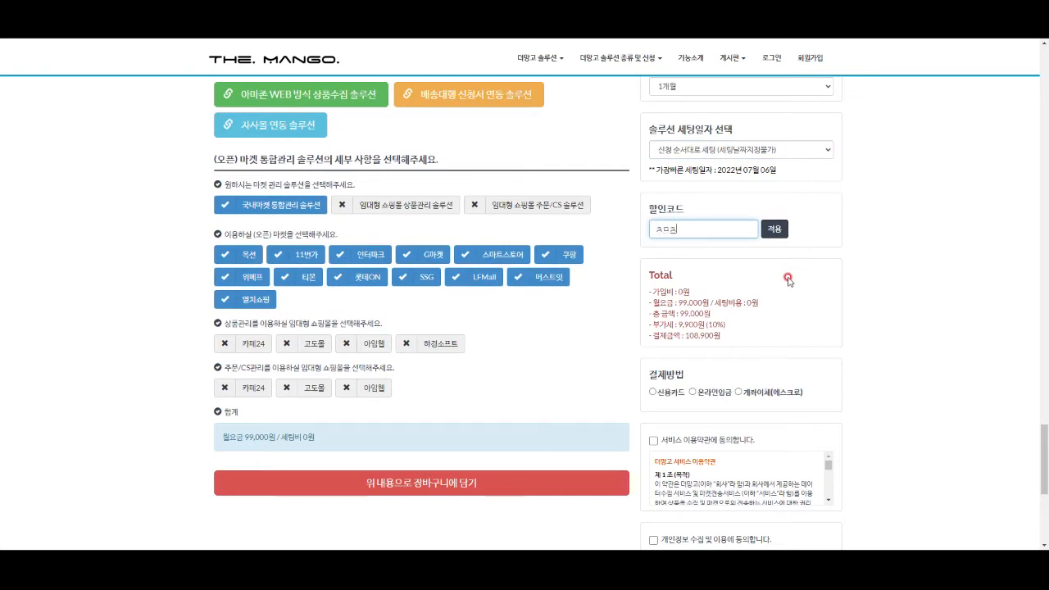
pyautogui.press('BackSpace')
pyautogui.press('BackSpace')
pyautogui.press('BackSpace')
pyautogui.press('BackSpace')
pyautogui.write('ㄸ')
pyautogui.moveTo(688, 228); pyautogui.dragTo(640, 230)
pyautogui.click(632, 236)
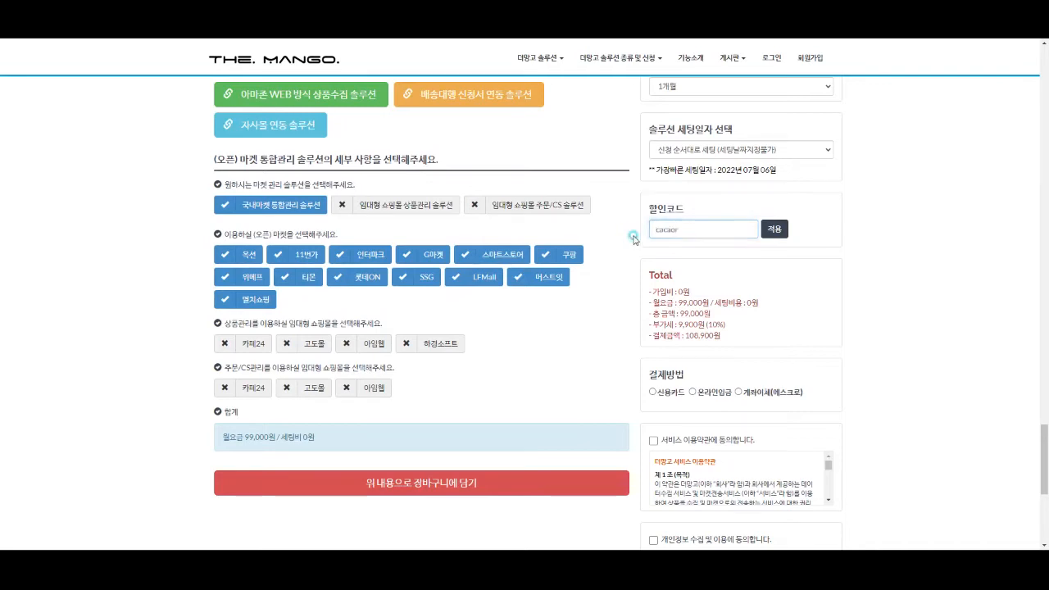
pyautogui.scroll(2, 741, 402)
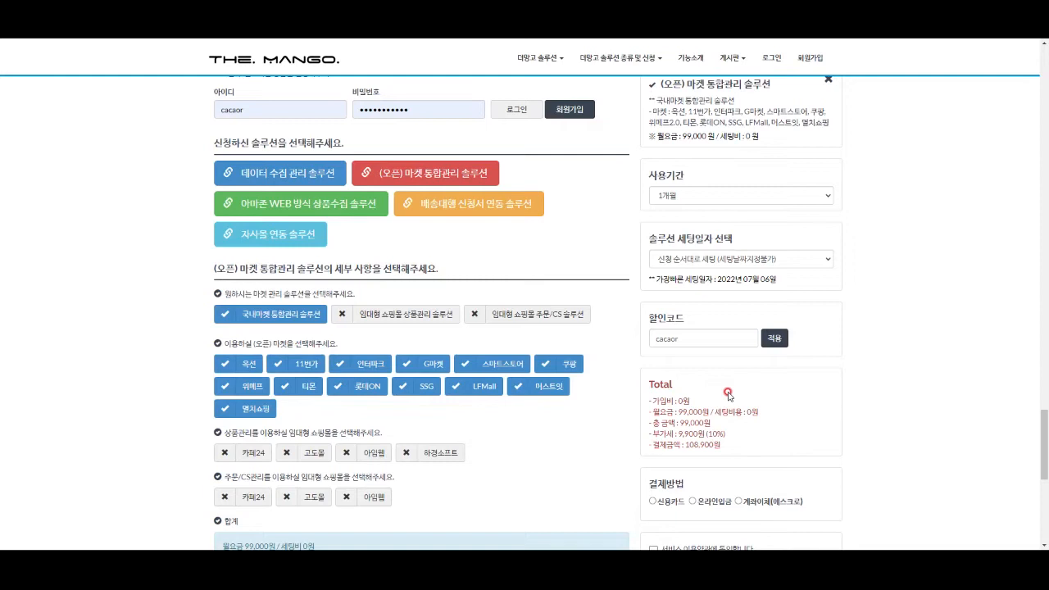
pyautogui.moveTo(691, 334); pyautogui.dragTo(617, 339)
pyautogui.click(636, 348)
pyautogui.moveTo(694, 338); pyautogui.dragTo(631, 341)
pyautogui.click(620, 351)
pyautogui.moveTo(680, 336); pyautogui.dragTo(647, 343)
pyautogui.click(615, 346)
pyautogui.scroll(-2, 824, 374)
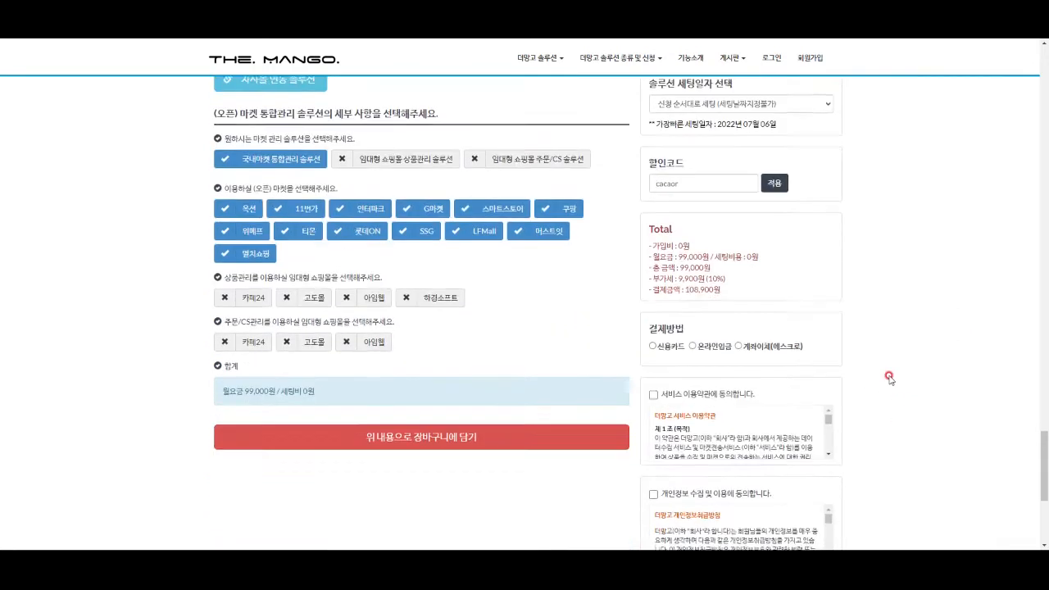
pyautogui.scroll(2, 889, 376)
pyautogui.scroll(-1, 888, 377)
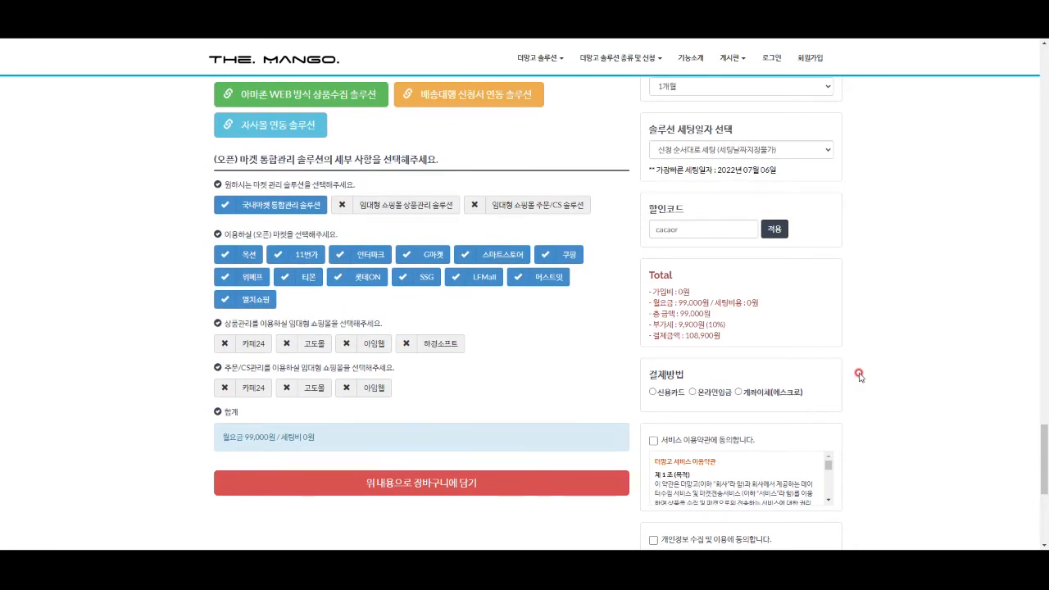
pyautogui.scroll(3, 860, 369)
pyautogui.scroll(-4, 860, 369)
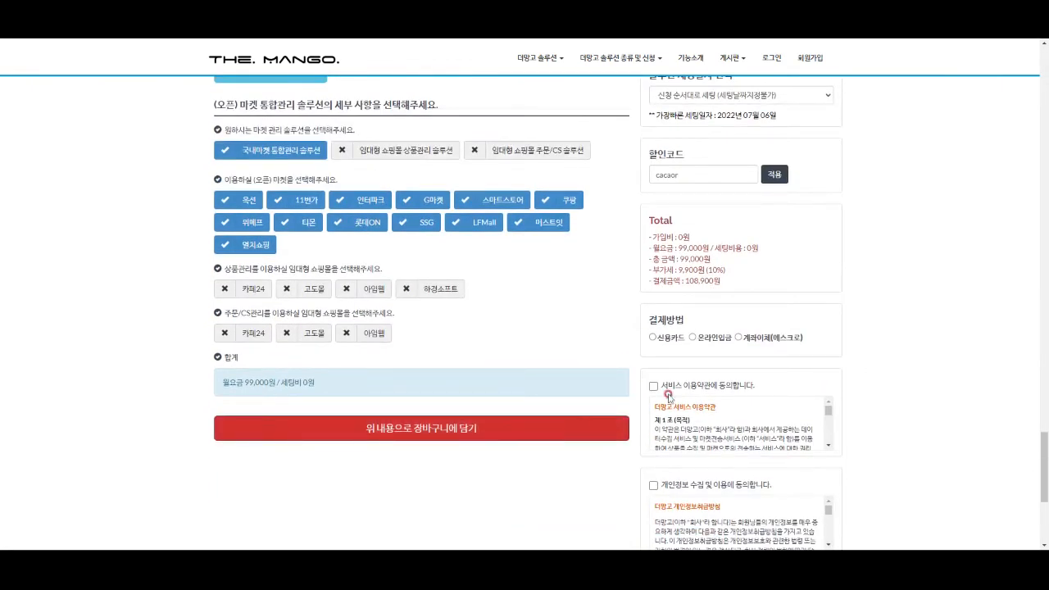
pyautogui.scroll(-4, 923, 369)
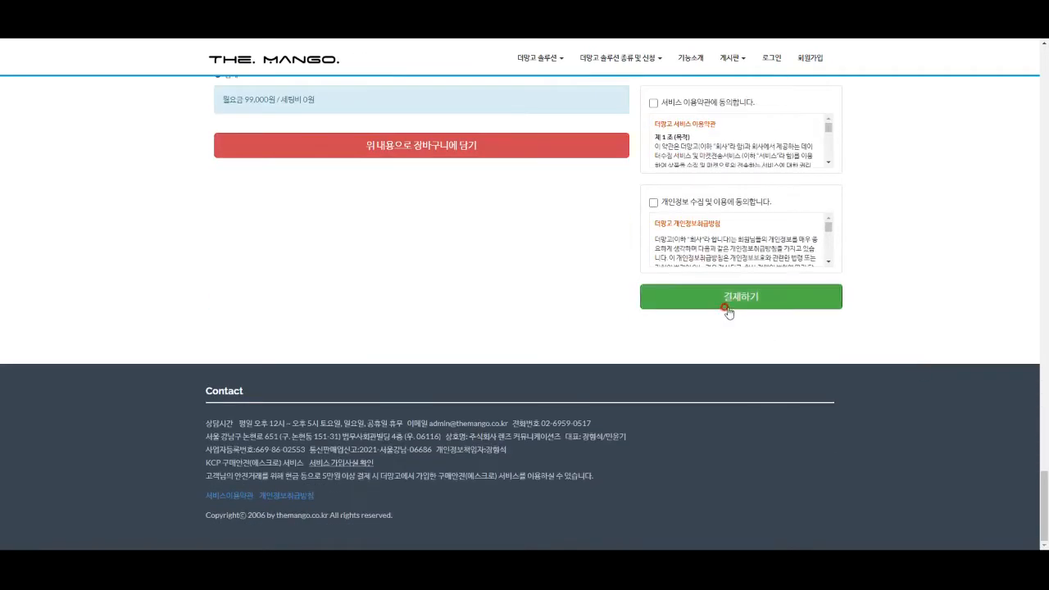
pyautogui.scroll(5, 774, 393)
pyautogui.scroll(-5, 762, 448)
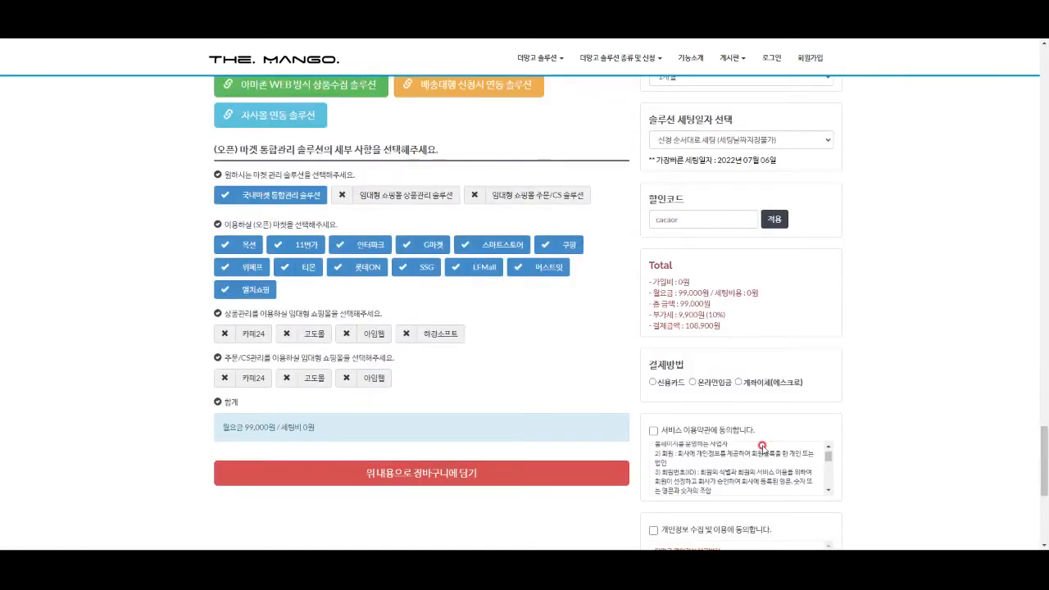
pyautogui.scroll(-1, 891, 406)
pyautogui.scroll(-2, 891, 406)
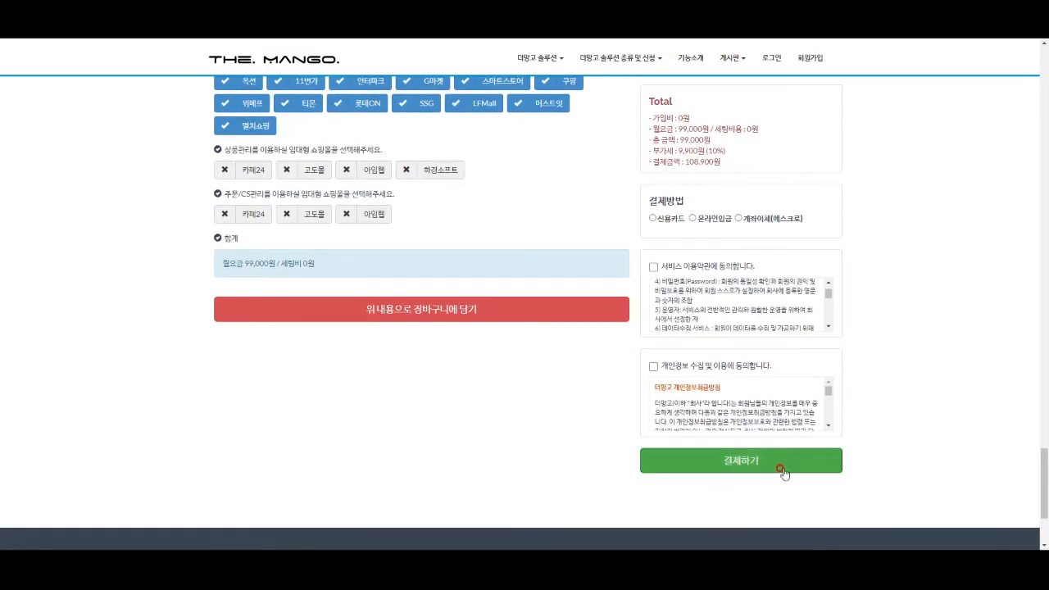
pyautogui.scroll(3, 931, 415)
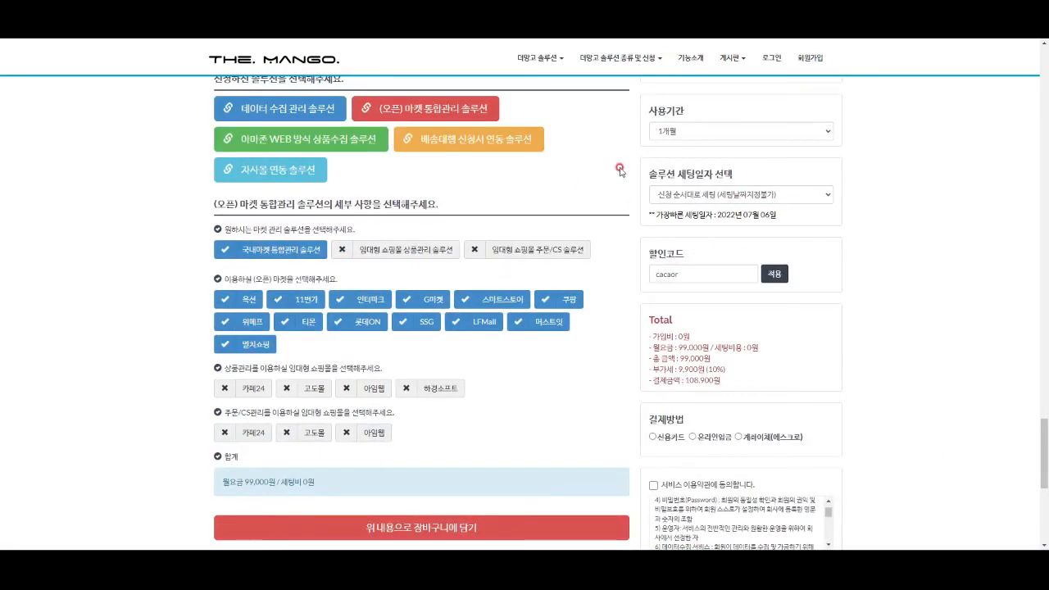
pyautogui.scroll(1, 769, 277)
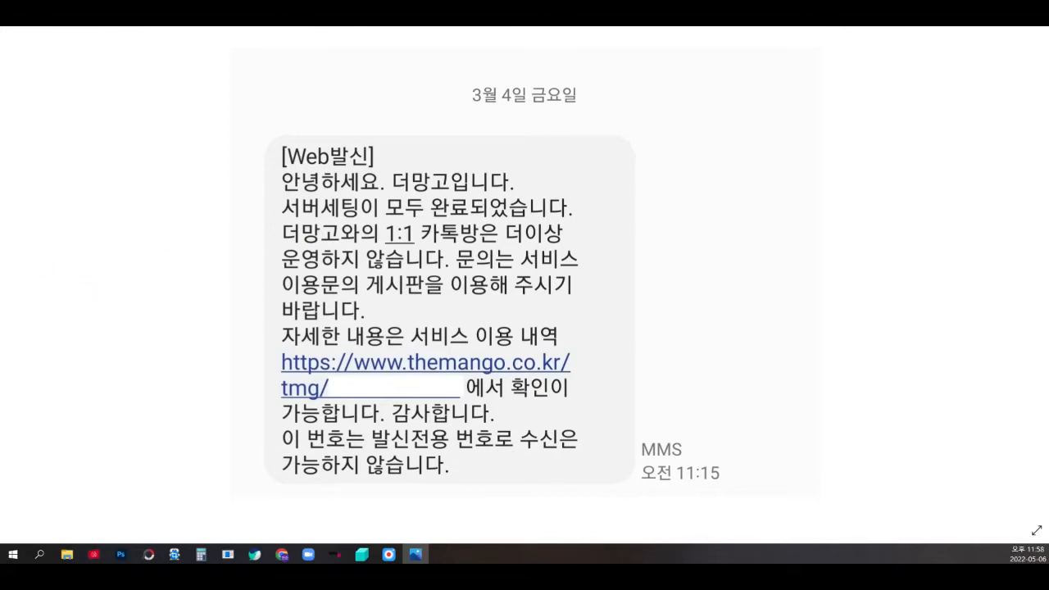
# Step: Circle the MMS announcing server setup completion and mark its themango.co.kr/tmg/ link in red
pyautogui.hotkey('ctrl', 'alt', 'g')
pyautogui.moveTo(526, 415)
pyautogui.mouseDown()
pyautogui.moveTo(251, 414)
pyautogui.moveTo(693, 294)
pyautogui.mouseUp()
pyautogui.moveTo(701, 329); pyautogui.dragTo(464, 475)
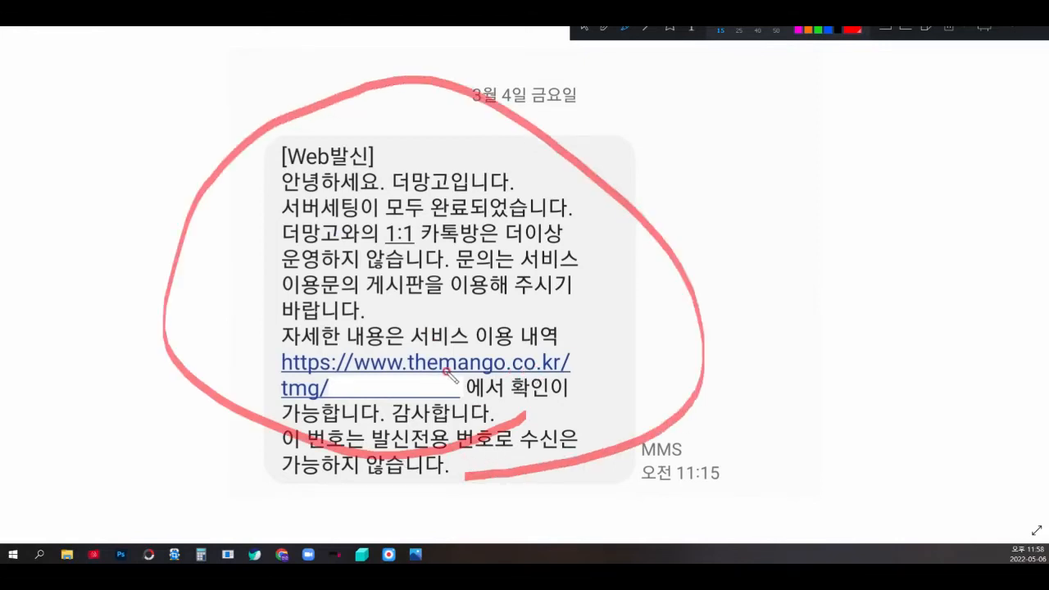
pyautogui.moveTo(467, 401)
pyautogui.mouseDown()
pyautogui.moveTo(292, 385)
pyautogui.moveTo(352, 339)
pyautogui.moveTo(565, 357)
pyautogui.moveTo(474, 399)
pyautogui.mouseUp()
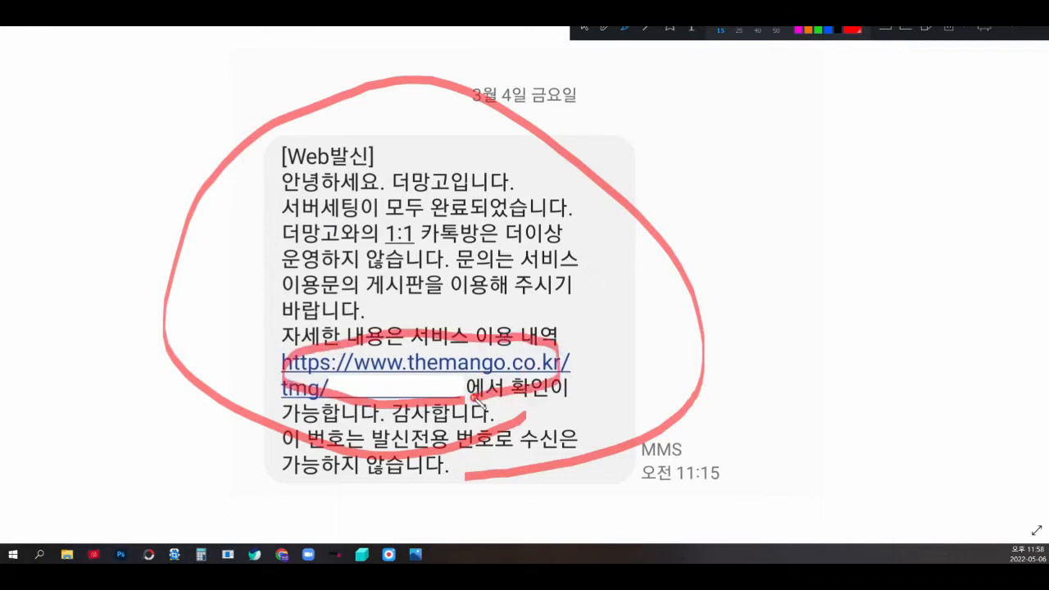
pyautogui.moveTo(527, 321); pyautogui.dragTo(570, 320)
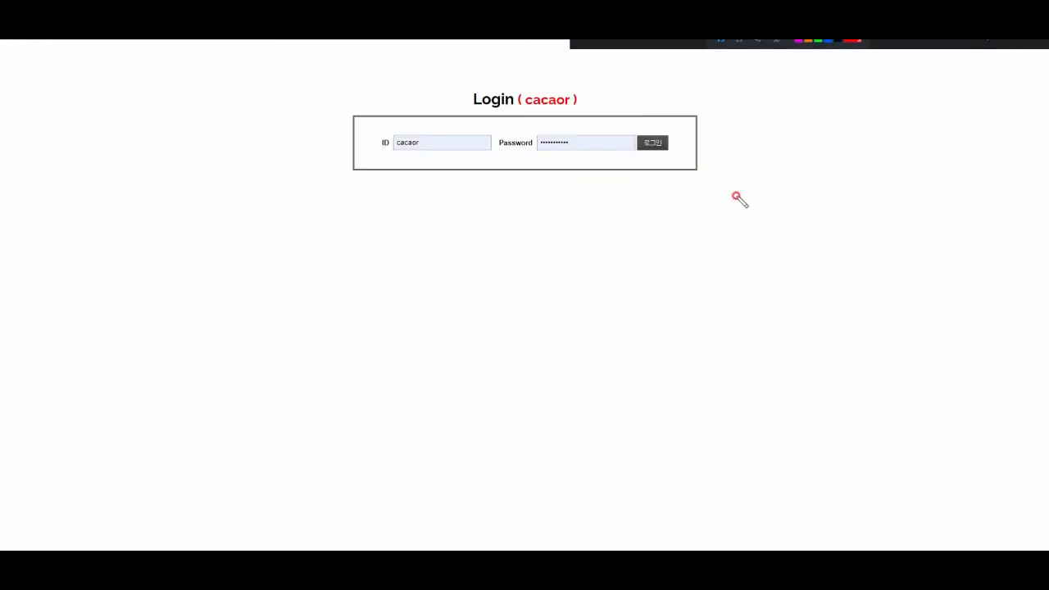
# Step: Circle the login box, underline the filled ID and password fields, and tick the form
pyautogui.moveTo(735, 199)
pyautogui.mouseDown()
pyautogui.moveTo(202, 87)
pyautogui.moveTo(627, 347)
pyautogui.moveTo(606, 351)
pyautogui.mouseUp()
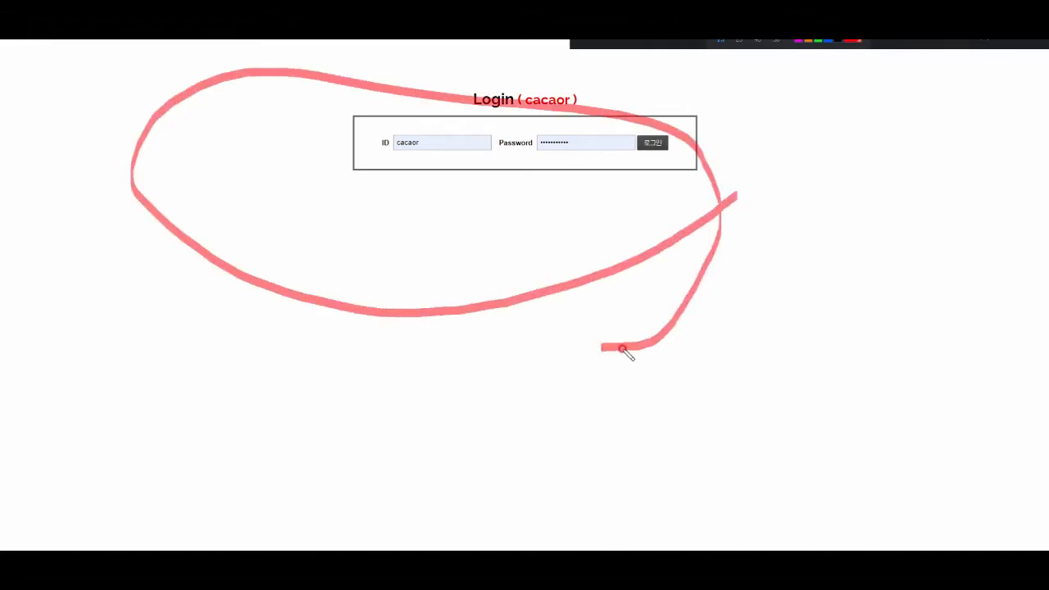
pyautogui.moveTo(374, 165); pyautogui.dragTo(490, 163)
pyautogui.moveTo(532, 158); pyautogui.dragTo(658, 158)
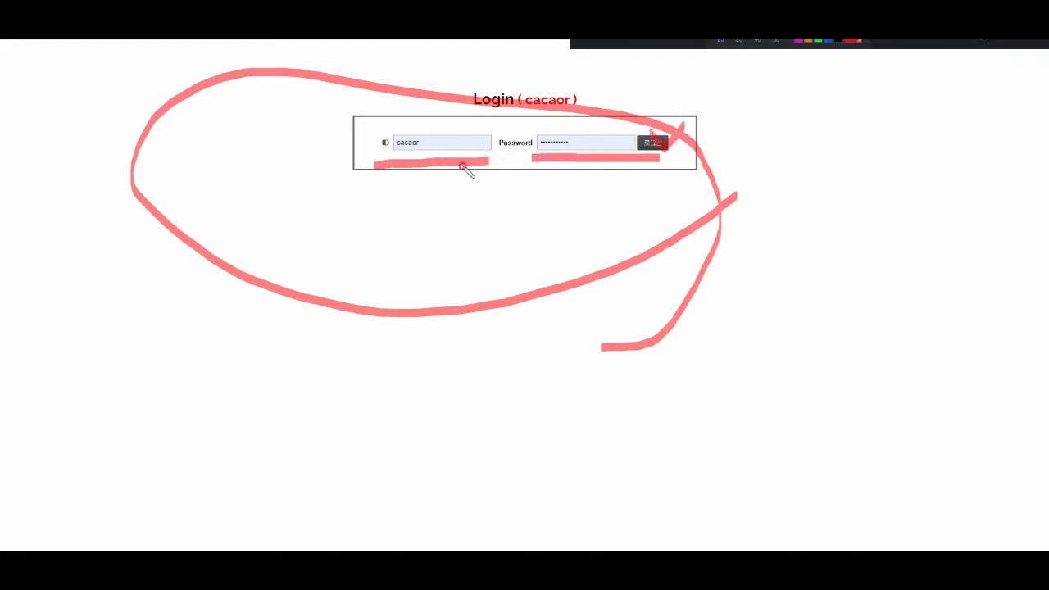
pyautogui.moveTo(457, 124)
pyautogui.mouseDown()
pyautogui.moveTo(472, 150)
pyautogui.moveTo(495, 129)
pyautogui.mouseUp()
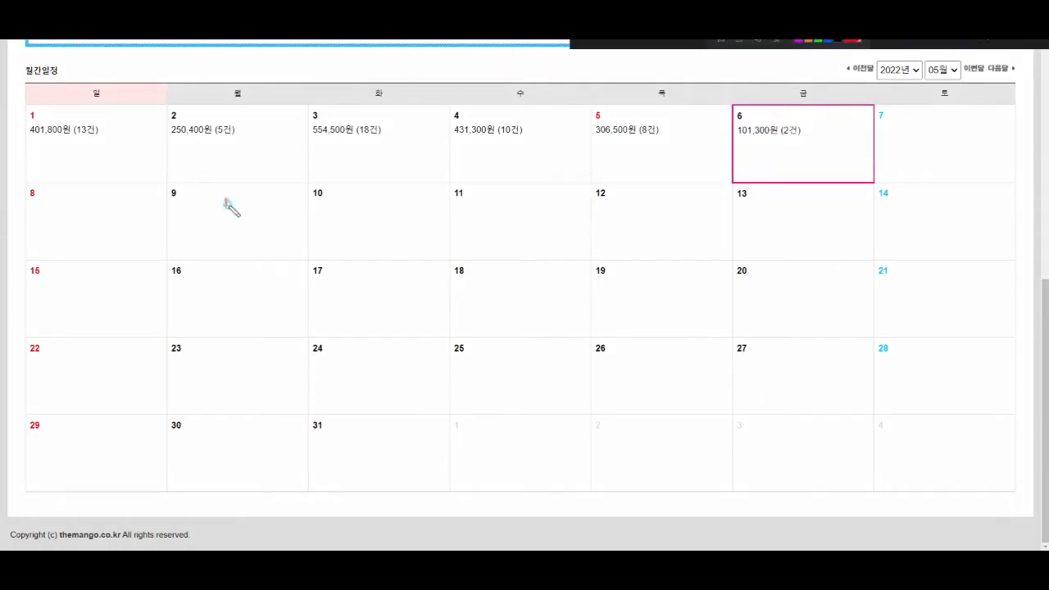
# Step: Mark the no-sales days and circle the rest of the May 2022 월간일정 calendar
pyautogui.moveTo(228, 201); pyautogui.dragTo(368, 173)
pyautogui.moveTo(500, 339)
pyautogui.mouseDown()
pyautogui.moveTo(533, 169)
pyautogui.moveTo(480, 426)
pyautogui.mouseUp()
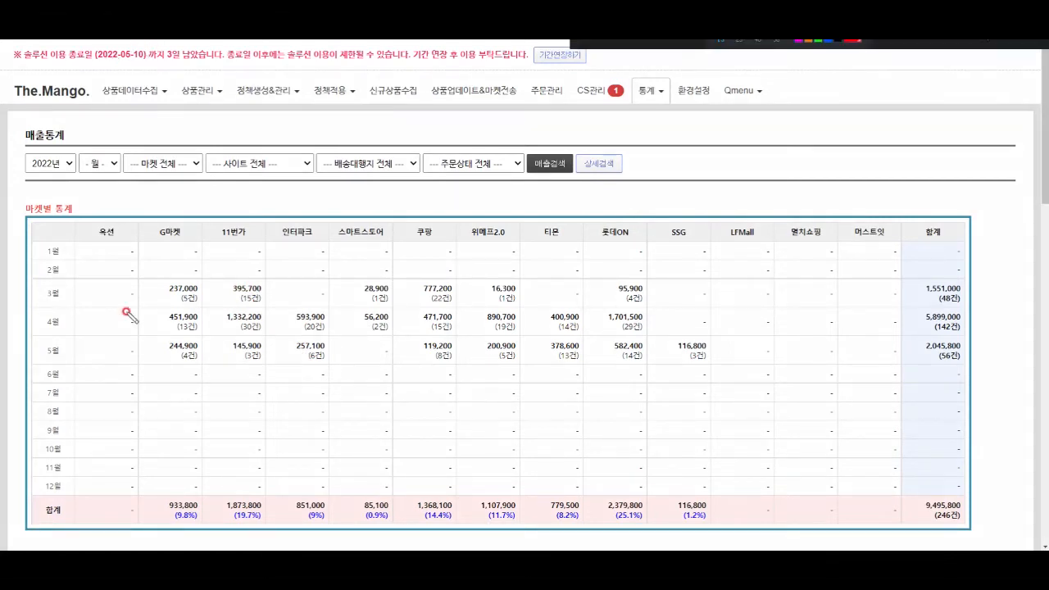
pyautogui.moveTo(125, 310)
pyautogui.mouseDown()
pyautogui.moveTo(328, 322)
pyautogui.moveTo(969, 302)
pyautogui.mouseUp()
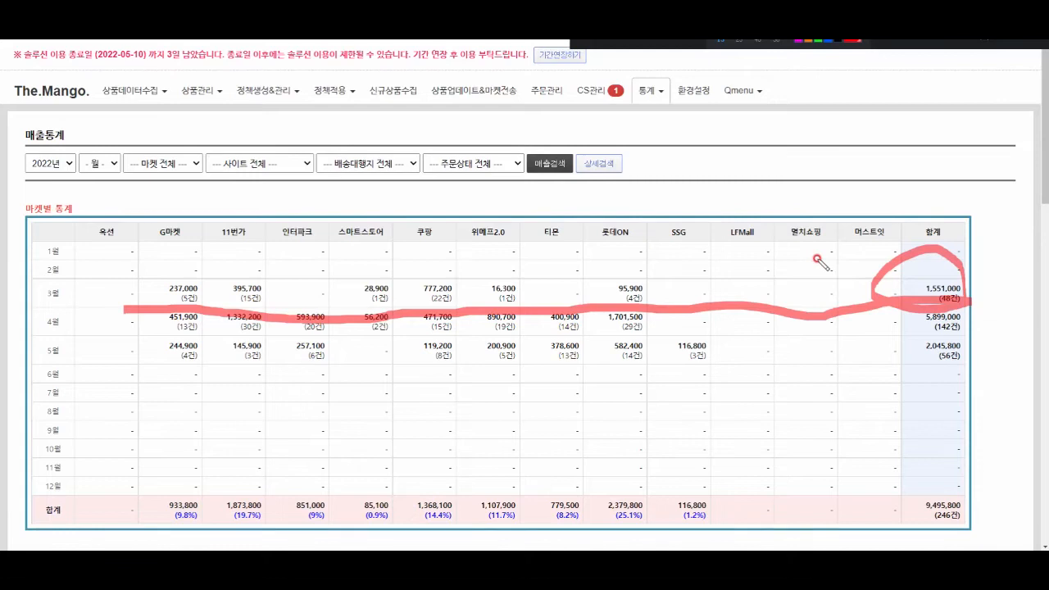
pyautogui.moveTo(672, 195)
pyautogui.mouseDown()
pyautogui.moveTo(752, 221)
pyautogui.moveTo(703, 245)
pyautogui.mouseUp()
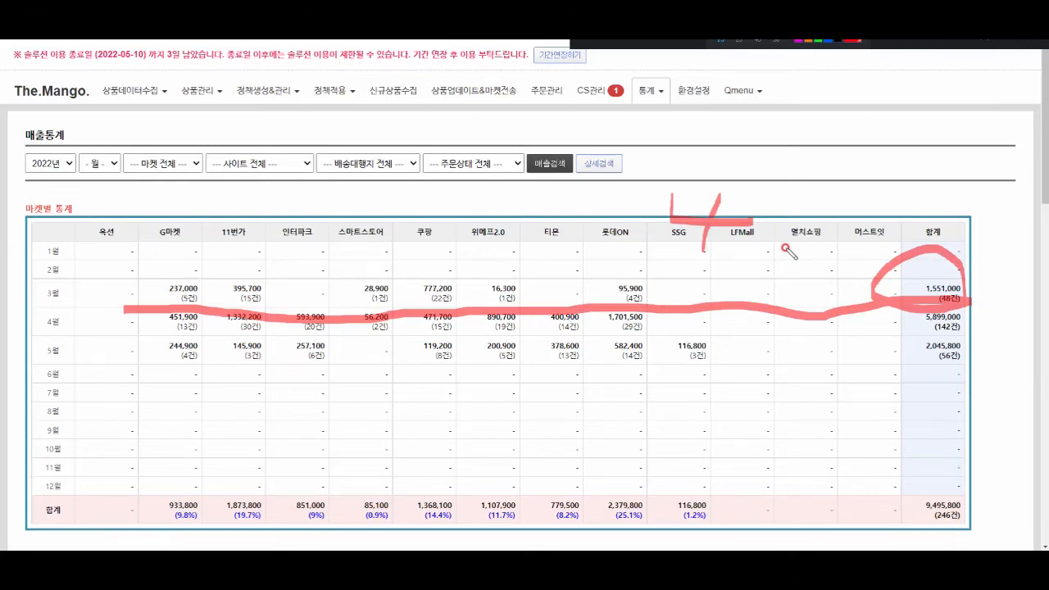
pyautogui.moveTo(956, 265)
pyautogui.mouseDown()
pyautogui.moveTo(969, 286)
pyautogui.moveTo(990, 261)
pyautogui.mouseUp()
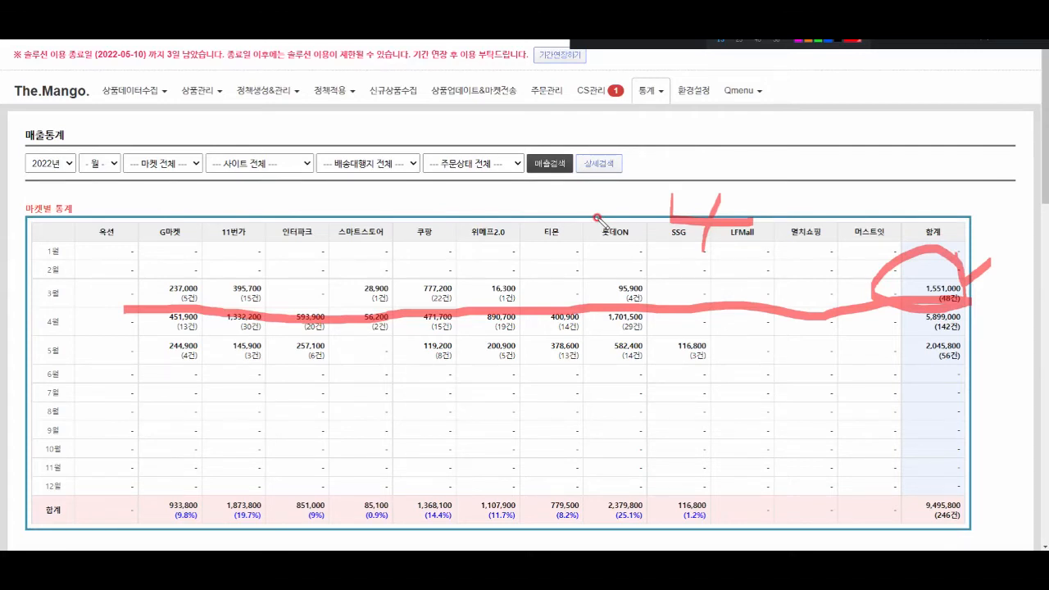
pyautogui.moveTo(400, 194)
pyautogui.mouseDown()
pyautogui.moveTo(409, 231)
pyautogui.moveTo(394, 244)
pyautogui.mouseUp()
pyautogui.moveTo(399, 197); pyautogui.dragTo(428, 201)
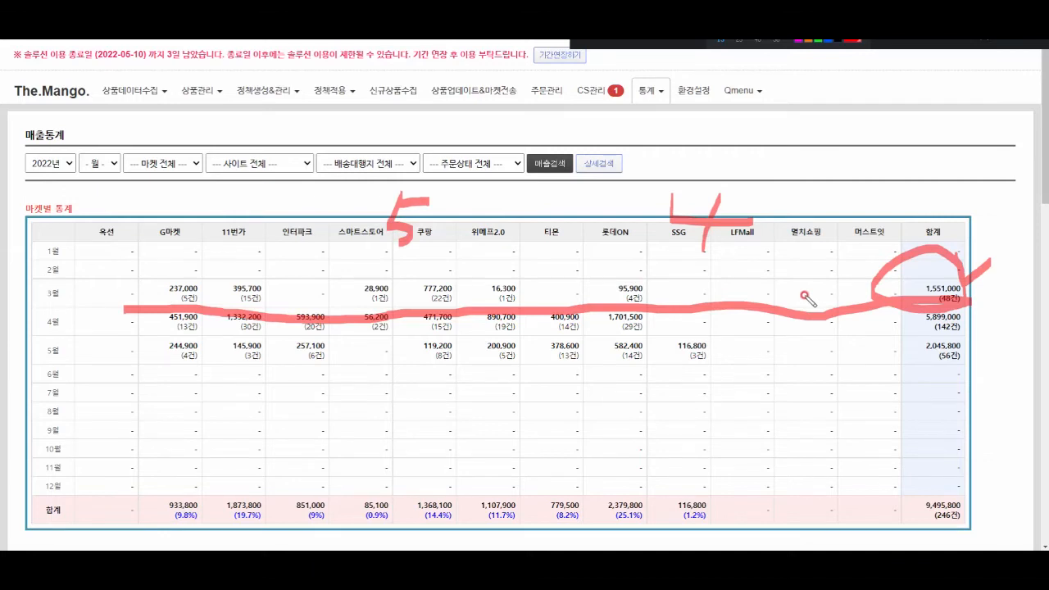
pyautogui.press('Delete')
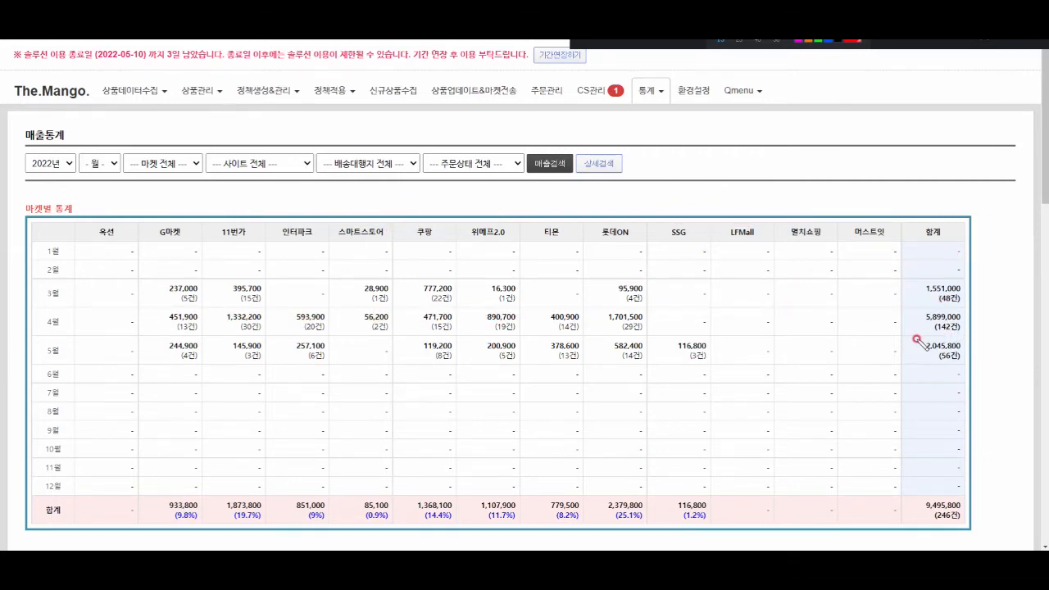
pyautogui.moveTo(367, 184)
pyautogui.mouseDown()
pyautogui.moveTo(393, 233)
pyautogui.moveTo(417, 193)
pyautogui.mouseUp()
pyautogui.moveTo(521, 190); pyautogui.dragTo(486, 237)
pyautogui.moveTo(491, 187); pyautogui.dragTo(547, 240)
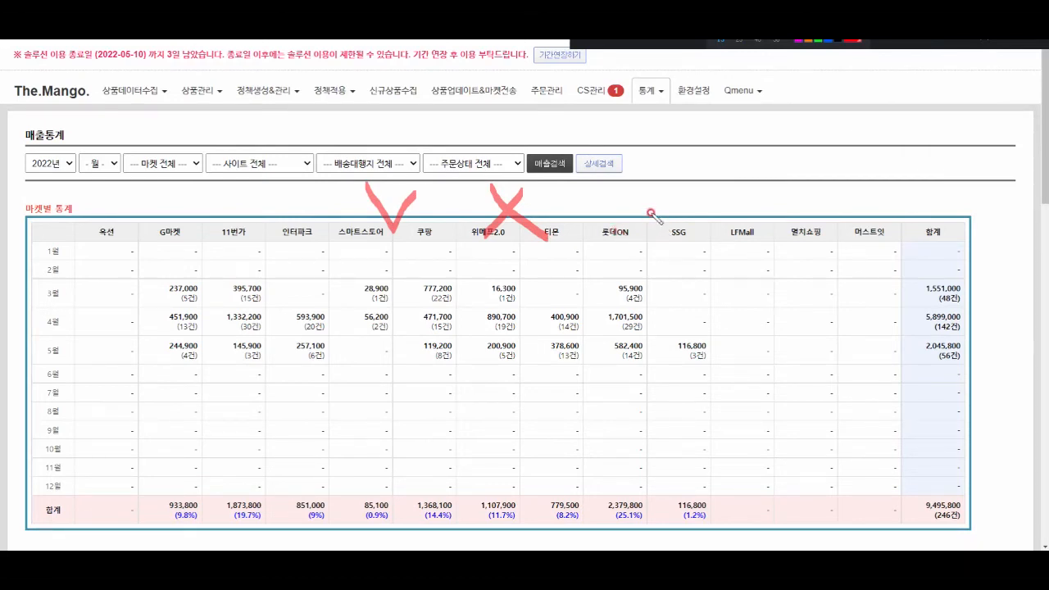
pyautogui.moveTo(648, 179); pyautogui.dragTo(644, 219)
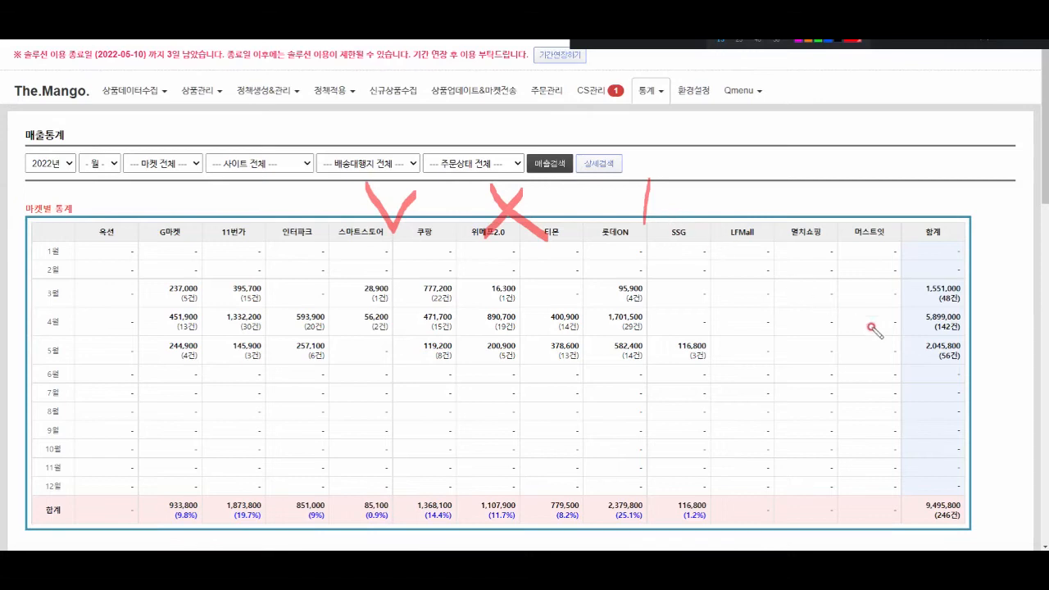
pyautogui.moveTo(965, 334)
pyautogui.mouseDown()
pyautogui.moveTo(912, 329)
pyautogui.moveTo(934, 305)
pyautogui.moveTo(971, 328)
pyautogui.moveTo(995, 297)
pyautogui.mouseUp()
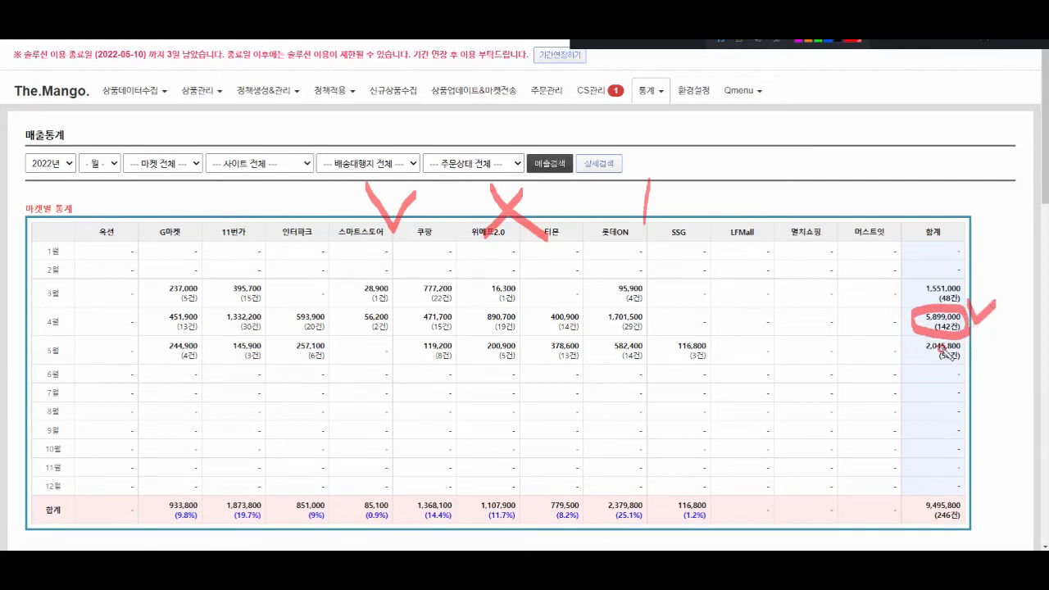
pyautogui.press('Escape')
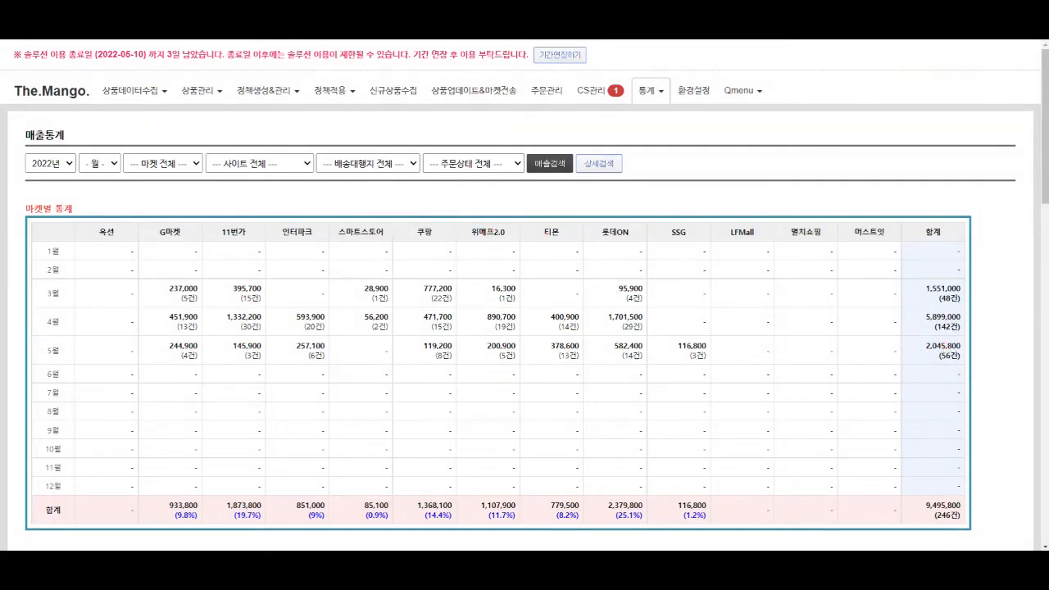
pyautogui.hotkey('ctrl', 'alt', 'd')
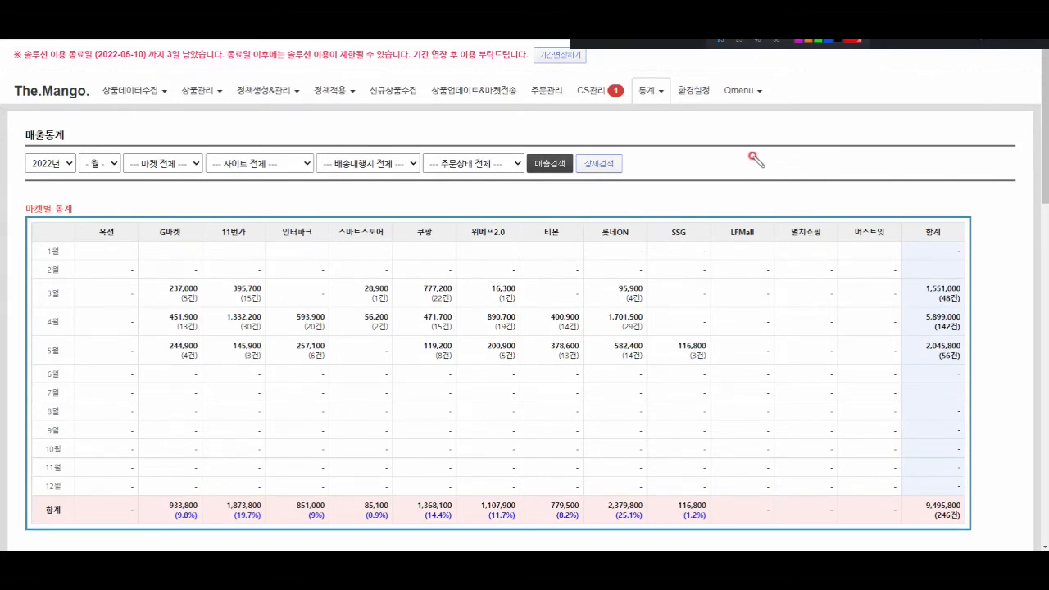
pyautogui.moveTo(749, 149); pyautogui.dragTo(764, 190)
pyautogui.moveTo(748, 152)
pyautogui.mouseDown()
pyautogui.moveTo(787, 147)
pyautogui.moveTo(776, 226)
pyautogui.mouseUp()
pyautogui.moveTo(816, 173)
pyautogui.mouseDown()
pyautogui.moveTo(861, 195)
pyautogui.moveTo(838, 244)
pyautogui.mouseUp()
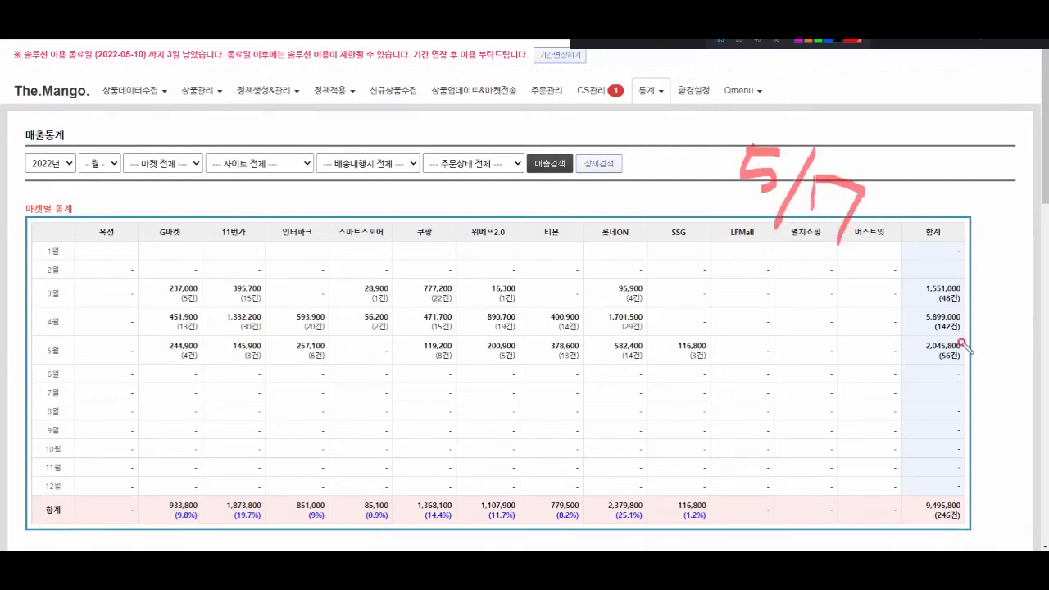
pyautogui.moveTo(973, 329)
pyautogui.mouseDown()
pyautogui.moveTo(934, 333)
pyautogui.moveTo(970, 304)
pyautogui.moveTo(978, 331)
pyautogui.mouseUp()
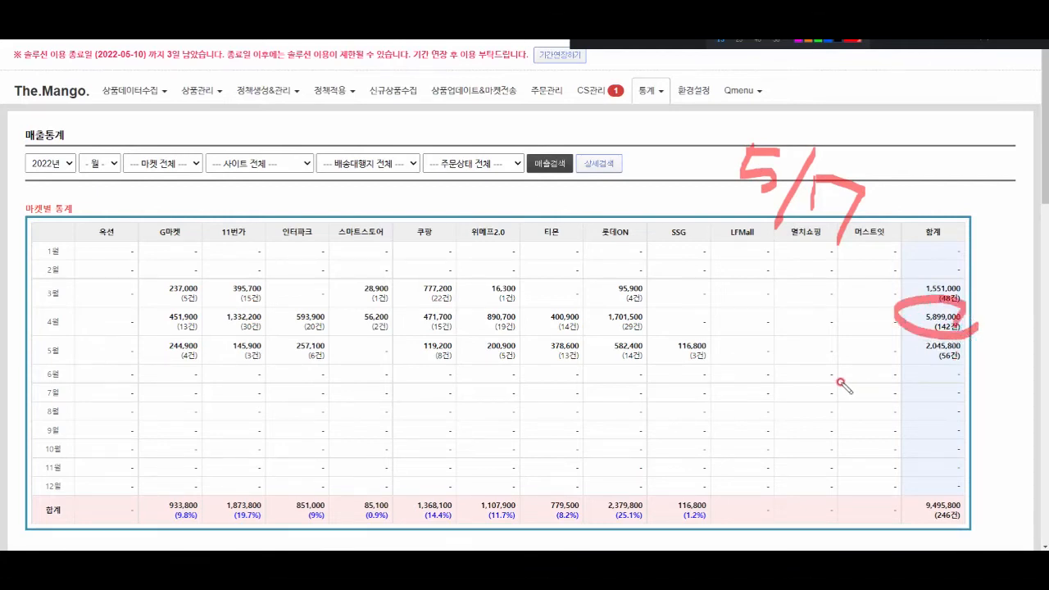
pyautogui.moveTo(847, 374)
pyautogui.mouseDown()
pyautogui.moveTo(865, 394)
pyautogui.moveTo(861, 419)
pyautogui.moveTo(848, 422)
pyautogui.mouseUp()
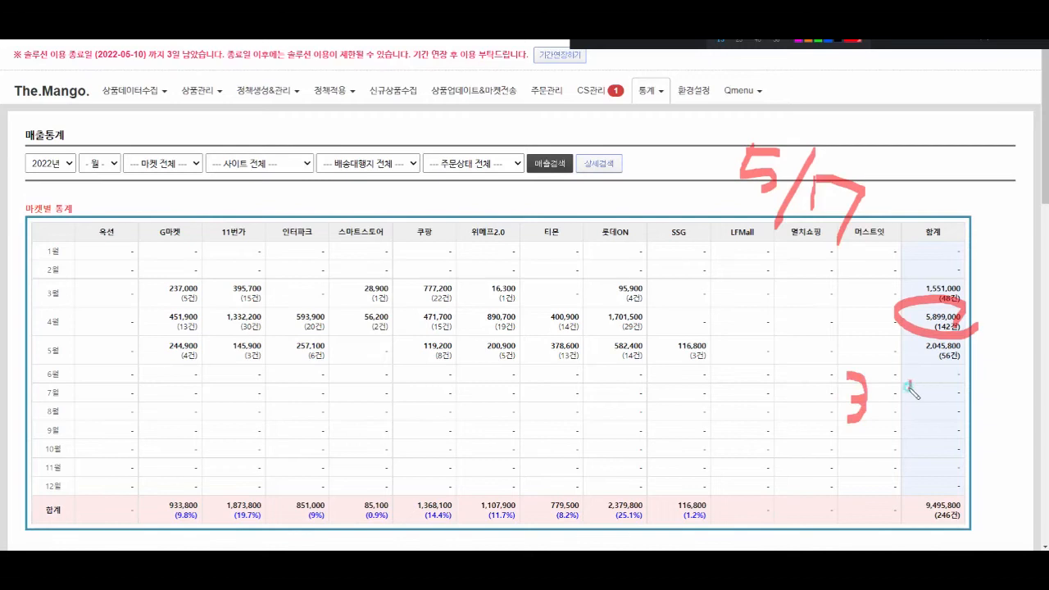
pyautogui.moveTo(908, 381); pyautogui.dragTo(858, 446)
pyautogui.moveTo(903, 416); pyautogui.dragTo(898, 451)
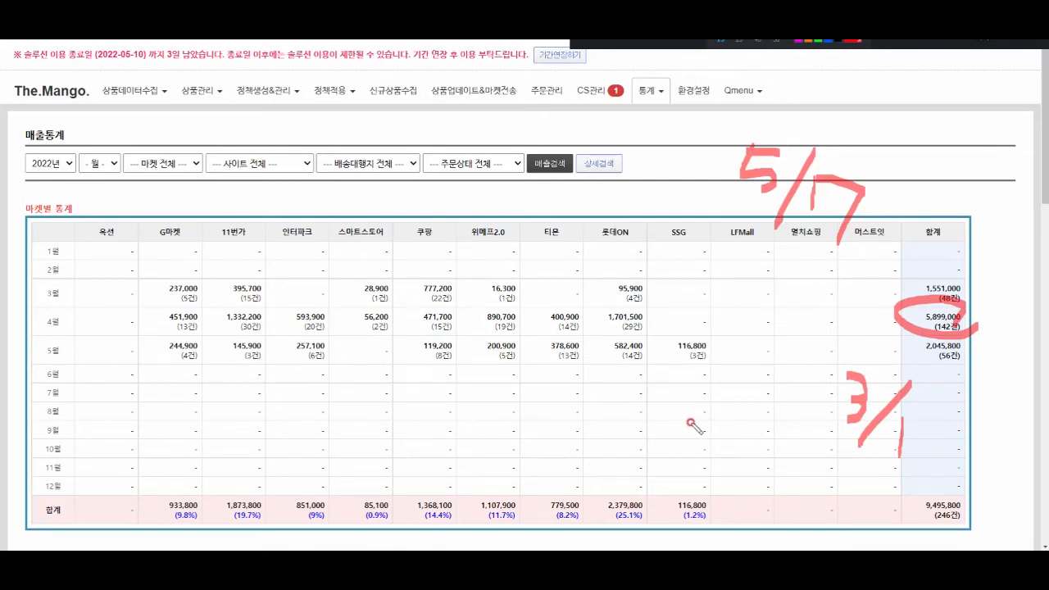
pyautogui.moveTo(923, 375)
pyautogui.mouseDown()
pyautogui.moveTo(991, 360)
pyautogui.moveTo(1004, 376)
pyautogui.moveTo(1021, 343)
pyautogui.mouseUp()
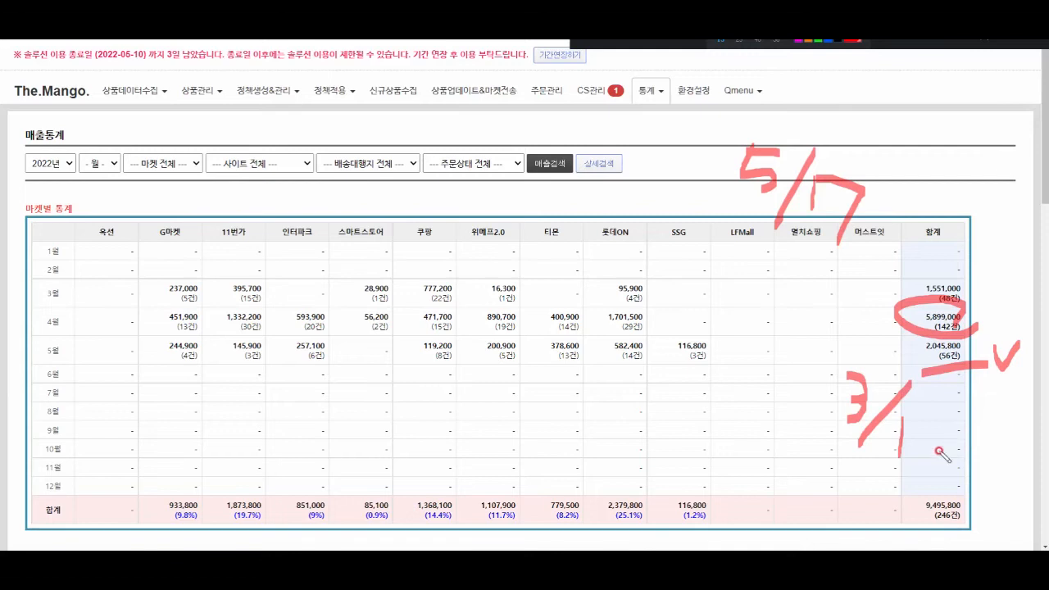
pyautogui.moveTo(539, 397)
pyautogui.mouseDown()
pyautogui.moveTo(774, 392)
pyautogui.moveTo(915, 372)
pyautogui.mouseUp()
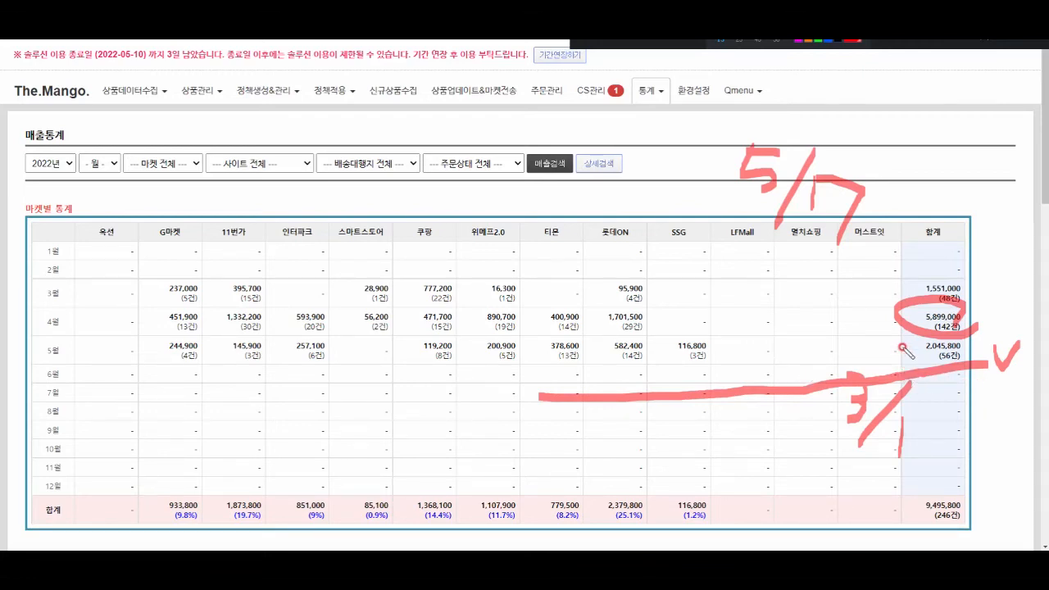
pyautogui.moveTo(899, 335)
pyautogui.mouseDown()
pyautogui.moveTo(900, 344)
pyautogui.moveTo(910, 335)
pyautogui.moveTo(974, 352)
pyautogui.mouseUp()
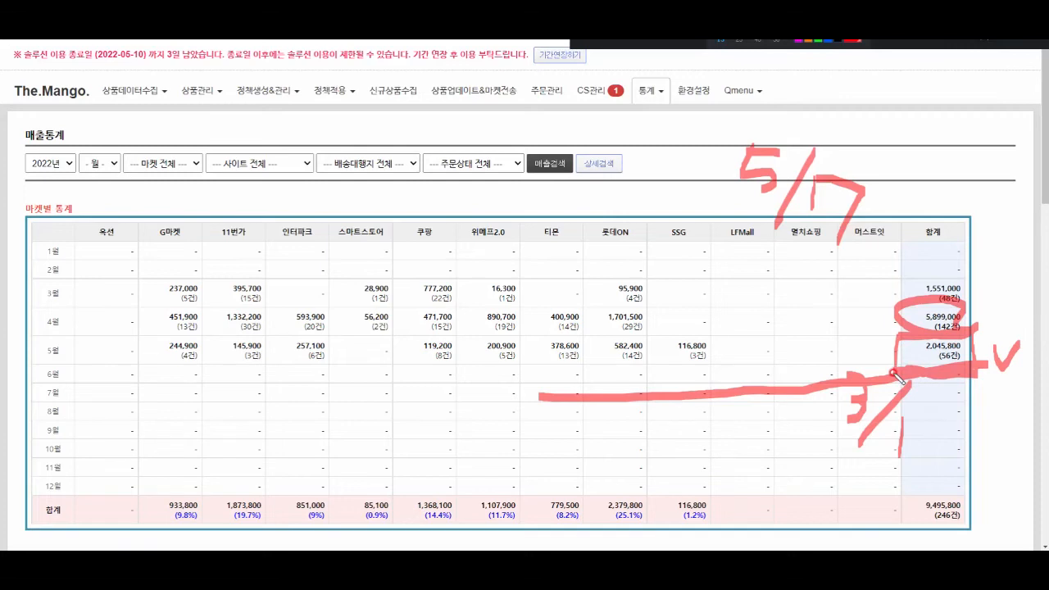
pyautogui.press('Escape')
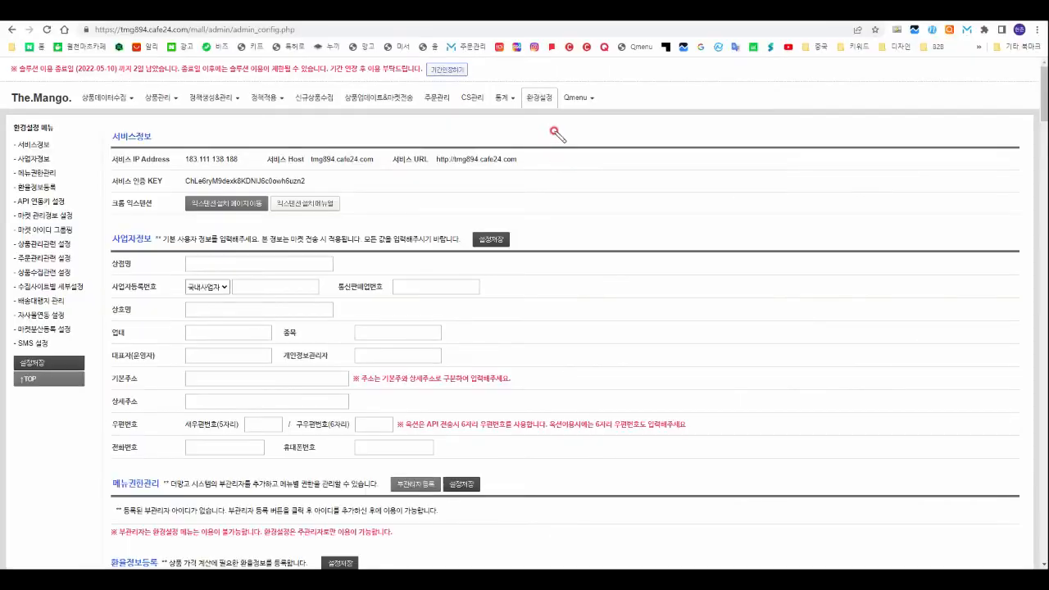
# Step: Mark the extension install link and service host info, then open the 더망고 솔루션 Web Store page
pyautogui.moveTo(575, 120)
pyautogui.mouseDown()
pyautogui.moveTo(525, 122)
pyautogui.moveTo(541, 72)
pyautogui.moveTo(580, 123)
pyautogui.mouseUp()
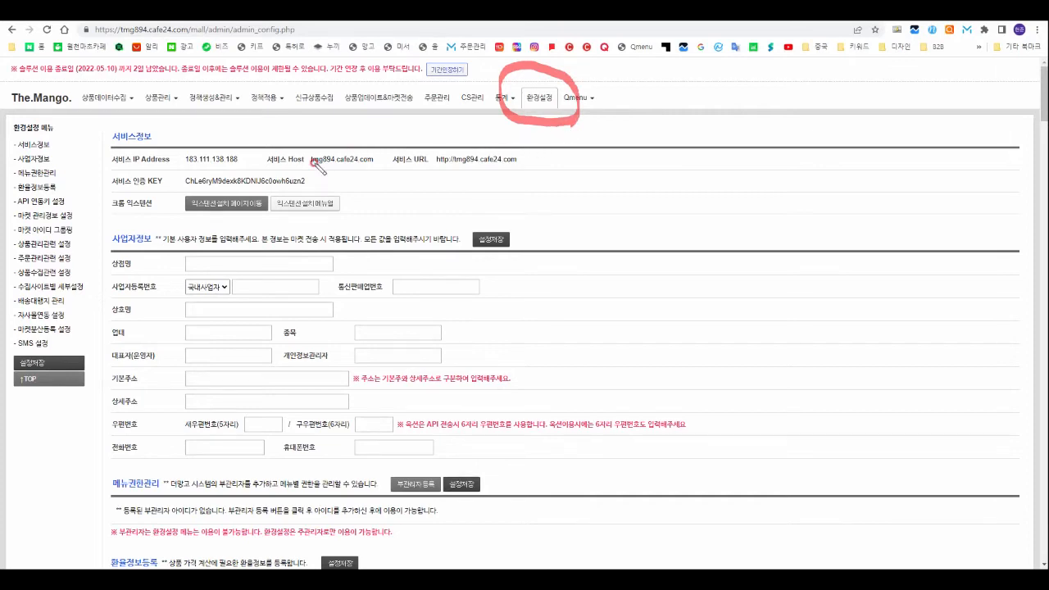
pyautogui.moveTo(269, 218)
pyautogui.mouseDown()
pyautogui.moveTo(241, 230)
pyautogui.moveTo(182, 214)
pyautogui.moveTo(223, 173)
pyautogui.moveTo(277, 211)
pyautogui.moveTo(269, 220)
pyautogui.mouseUp()
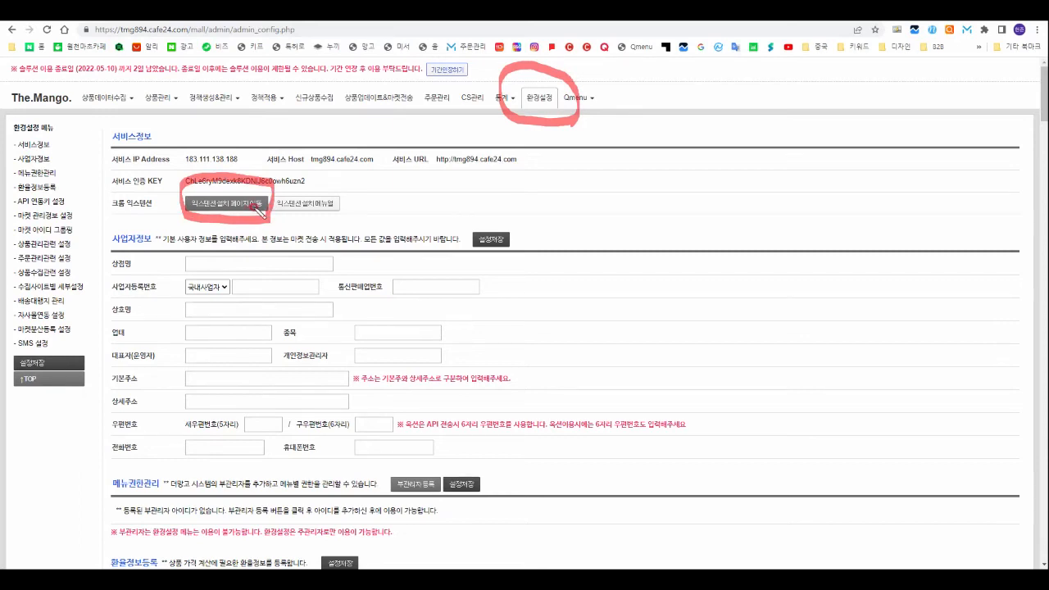
pyautogui.moveTo(271, 205); pyautogui.dragTo(317, 167)
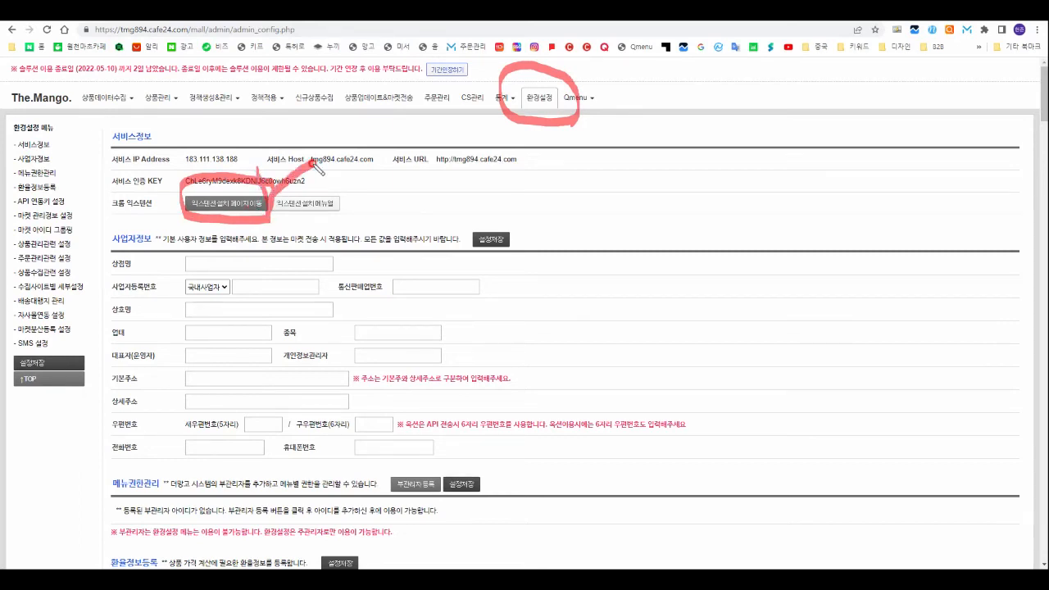
pyautogui.click(234, 203)
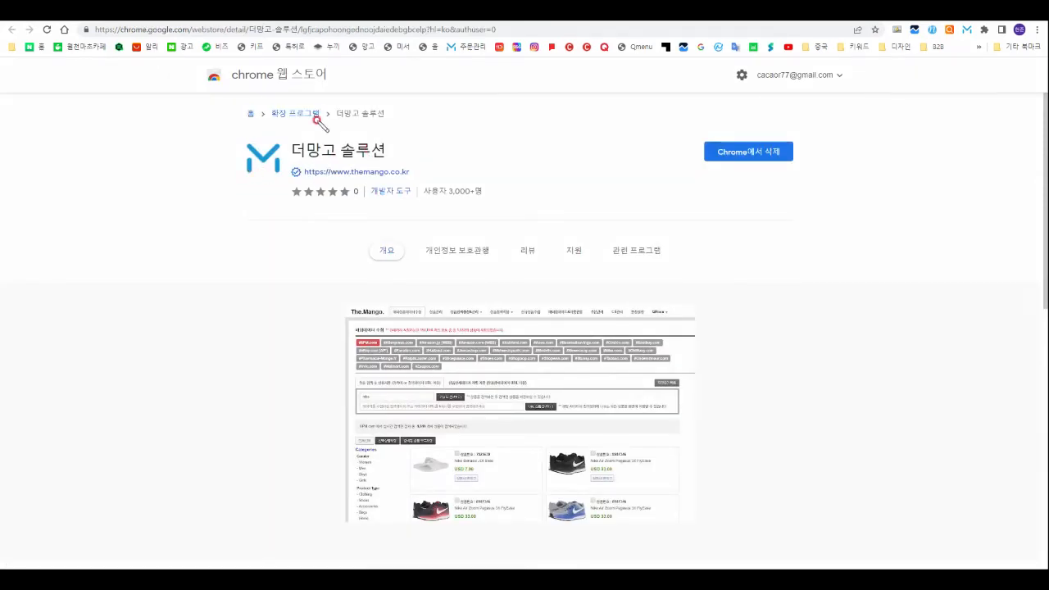
# Step: Circle the Web Store heading, the rating and the remove-extension button, then erase the marks
pyautogui.moveTo(377, 106)
pyautogui.mouseDown()
pyautogui.moveTo(323, 105)
pyautogui.moveTo(332, 56)
pyautogui.moveTo(371, 121)
pyautogui.mouseUp()
pyautogui.moveTo(466, 213)
pyautogui.mouseDown()
pyautogui.moveTo(300, 205)
pyautogui.moveTo(227, 123)
pyautogui.moveTo(468, 161)
pyautogui.moveTo(466, 214)
pyautogui.mouseUp()
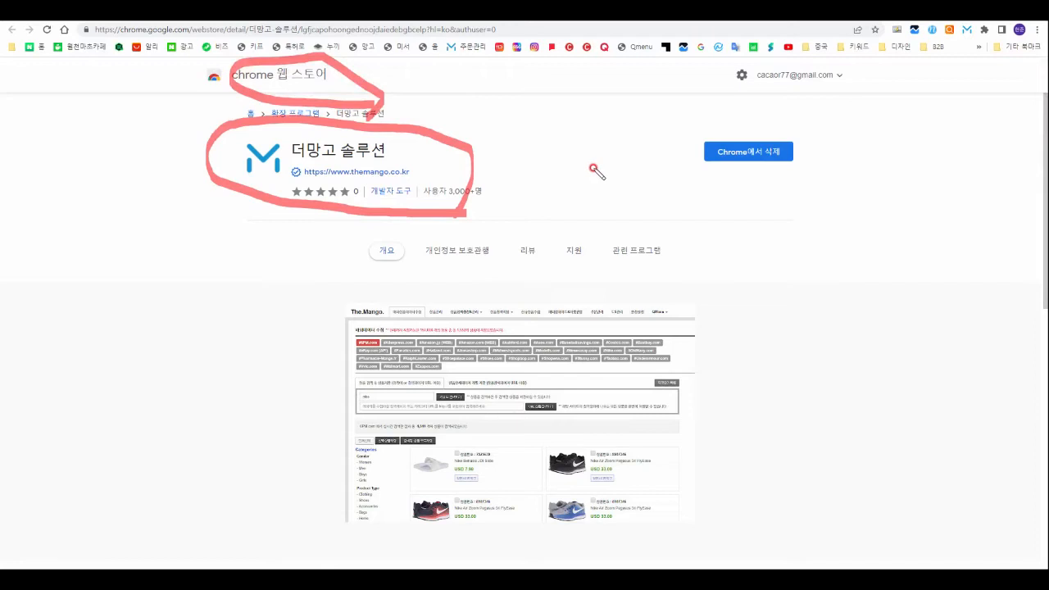
pyautogui.moveTo(809, 177)
pyautogui.mouseDown()
pyautogui.moveTo(601, 164)
pyautogui.moveTo(788, 188)
pyautogui.mouseUp()
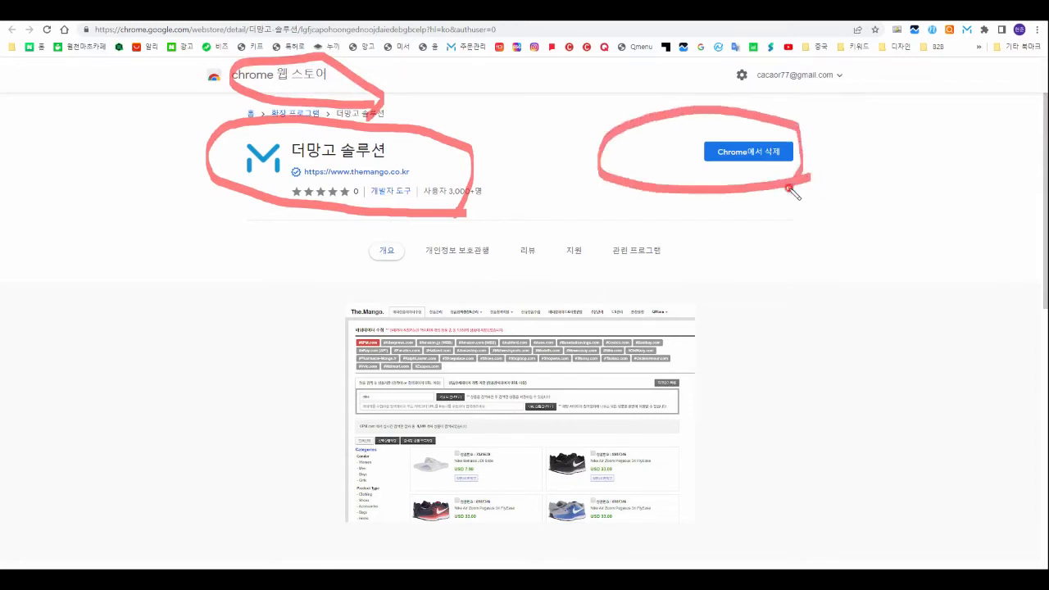
pyautogui.press('Escape')
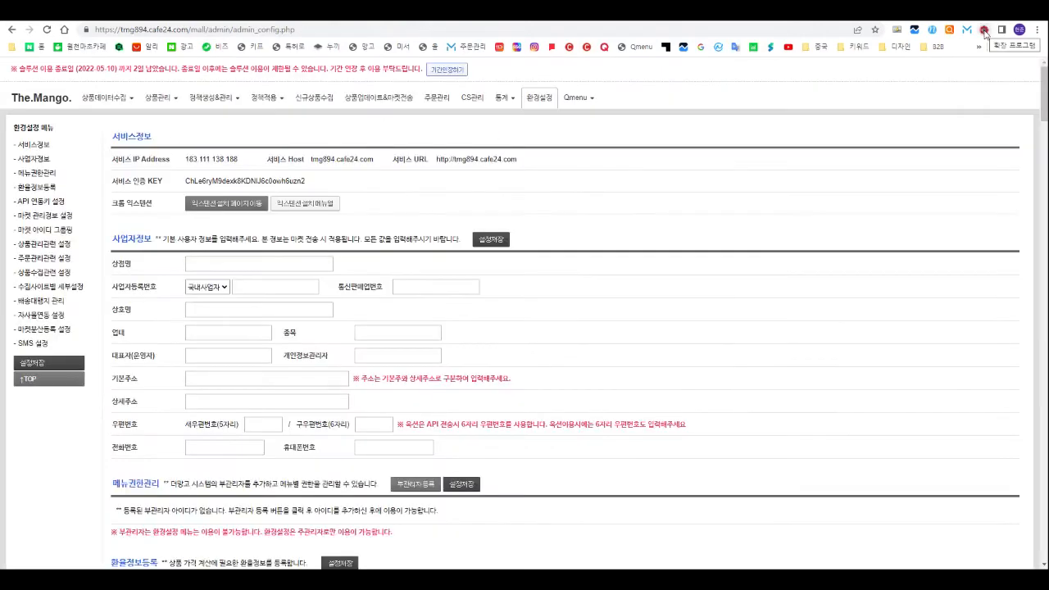
pyautogui.click(984, 31)
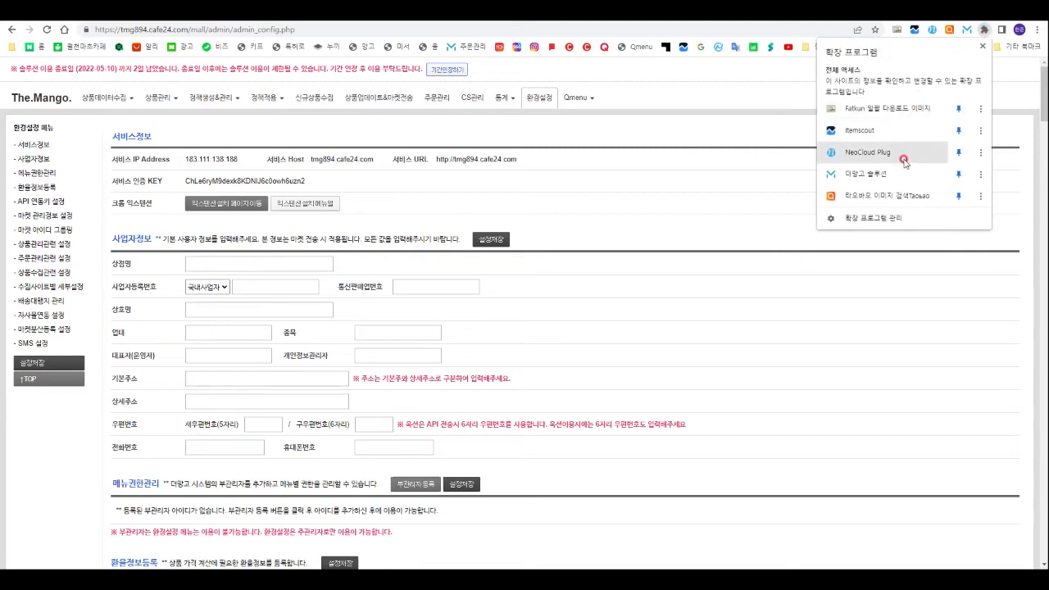
pyautogui.click(870, 176)
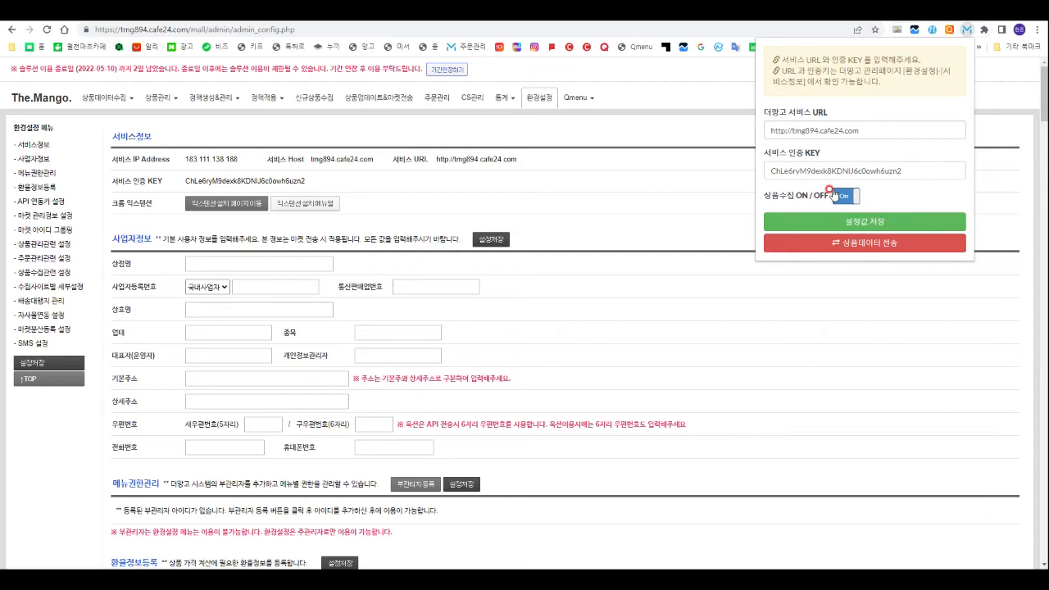
pyautogui.click(775, 171)
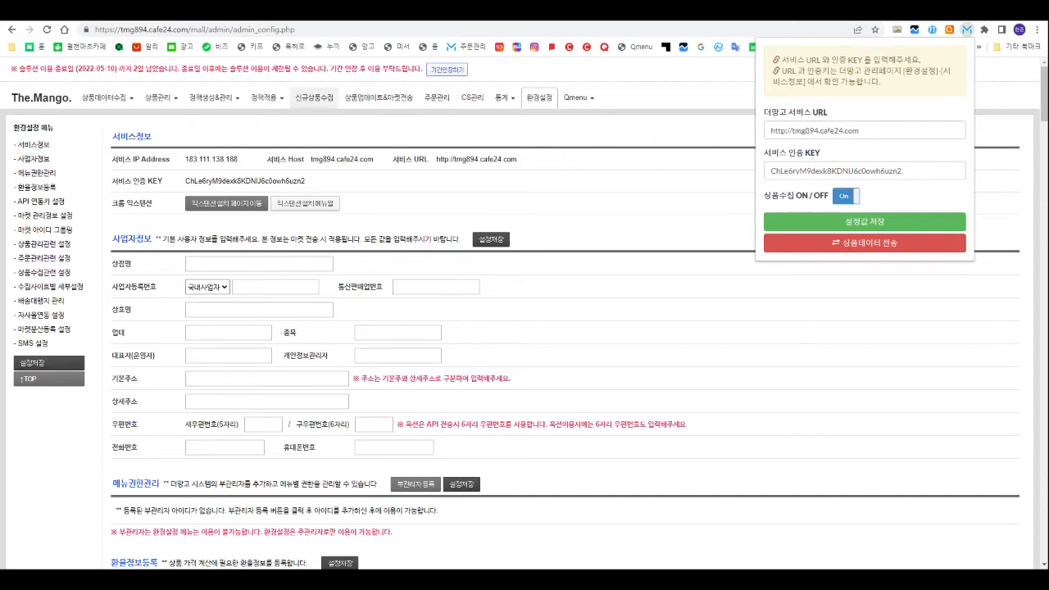
pyautogui.moveTo(440, 158); pyautogui.dragTo(524, 165)
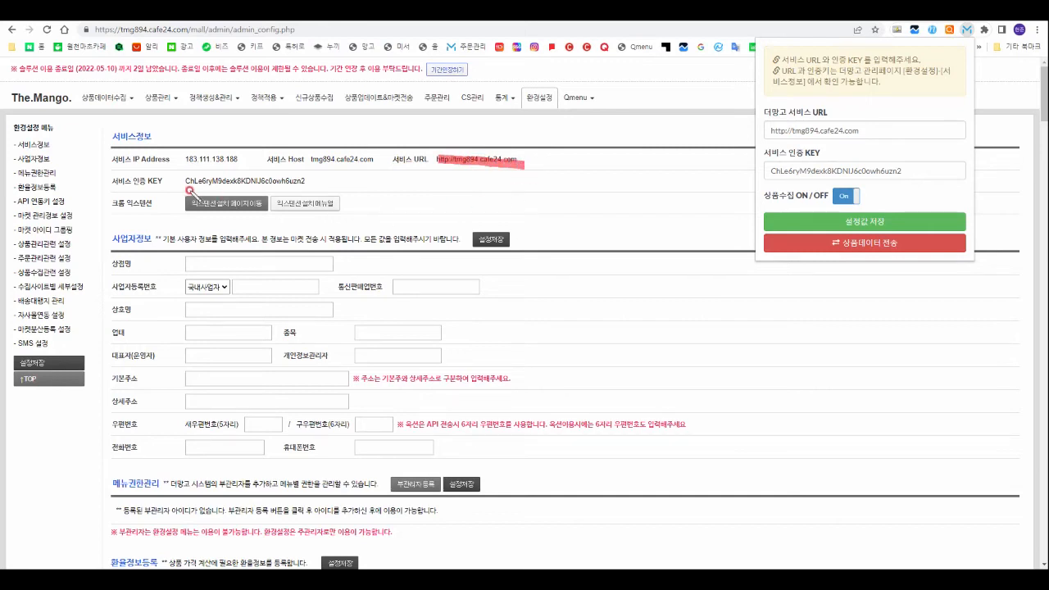
pyautogui.moveTo(181, 190); pyautogui.dragTo(317, 191)
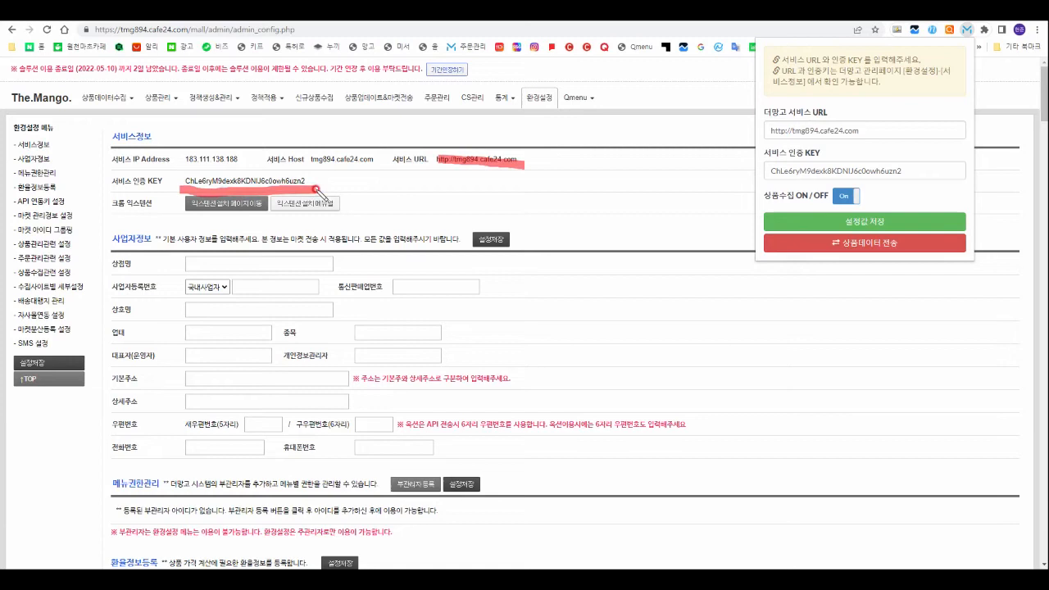
pyautogui.moveTo(876, 122)
pyautogui.mouseDown()
pyautogui.moveTo(892, 133)
pyautogui.moveTo(899, 120)
pyautogui.mouseUp()
pyautogui.moveTo(918, 162)
pyautogui.mouseDown()
pyautogui.moveTo(925, 173)
pyautogui.moveTo(934, 160)
pyautogui.mouseUp()
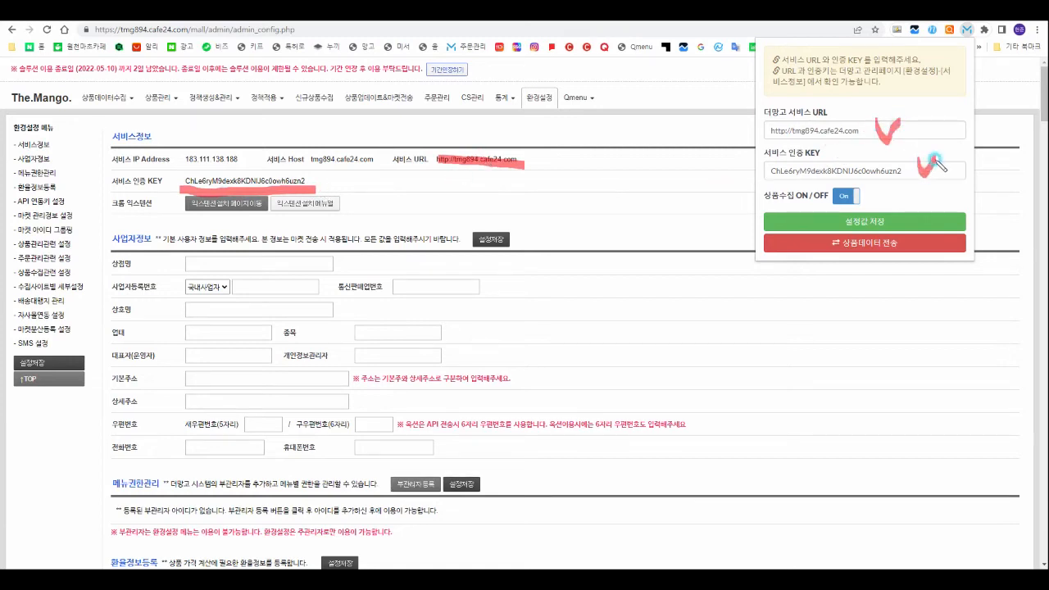
pyautogui.moveTo(870, 209)
pyautogui.mouseDown()
pyautogui.moveTo(826, 180)
pyautogui.moveTo(889, 227)
pyautogui.moveTo(923, 197)
pyautogui.mouseUp()
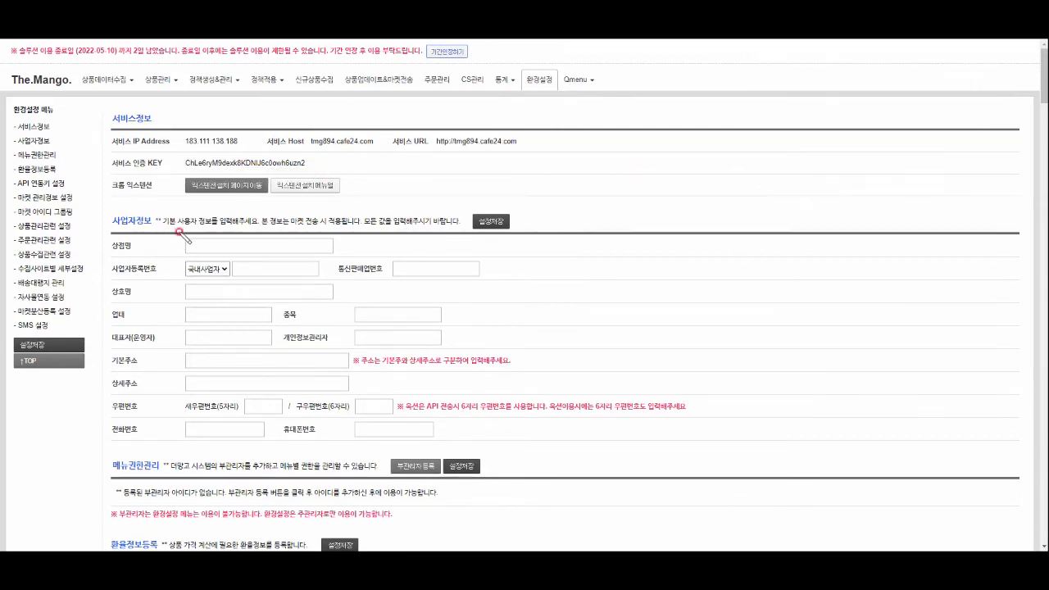
pyautogui.moveTo(195, 234)
pyautogui.mouseDown()
pyautogui.moveTo(141, 238)
pyautogui.moveTo(190, 233)
pyautogui.mouseUp()
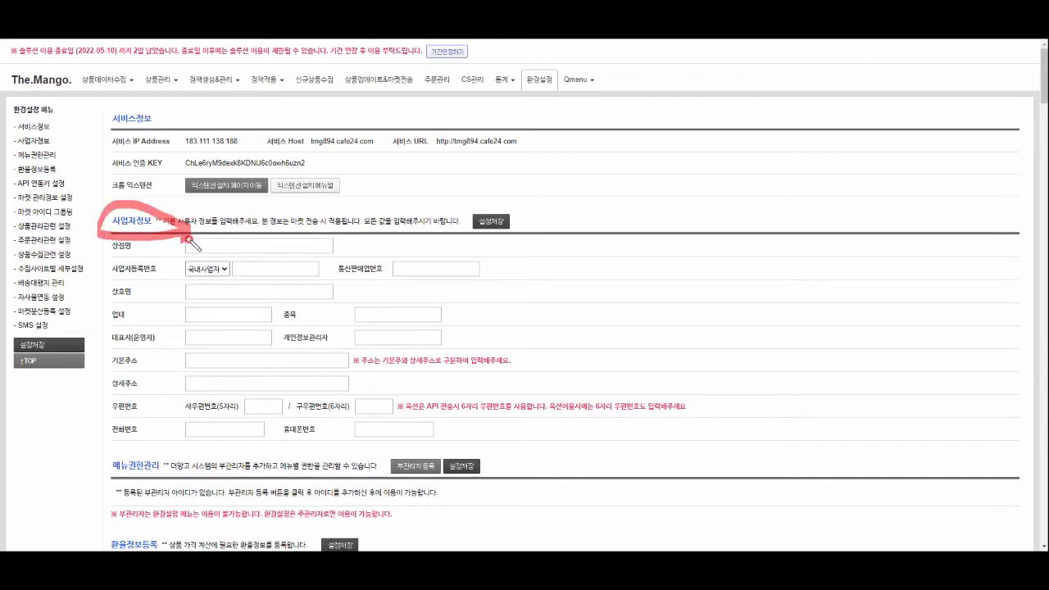
pyautogui.moveTo(539, 400)
pyautogui.mouseDown()
pyautogui.moveTo(239, 382)
pyautogui.moveTo(250, 275)
pyautogui.moveTo(479, 303)
pyautogui.moveTo(470, 380)
pyautogui.mouseUp()
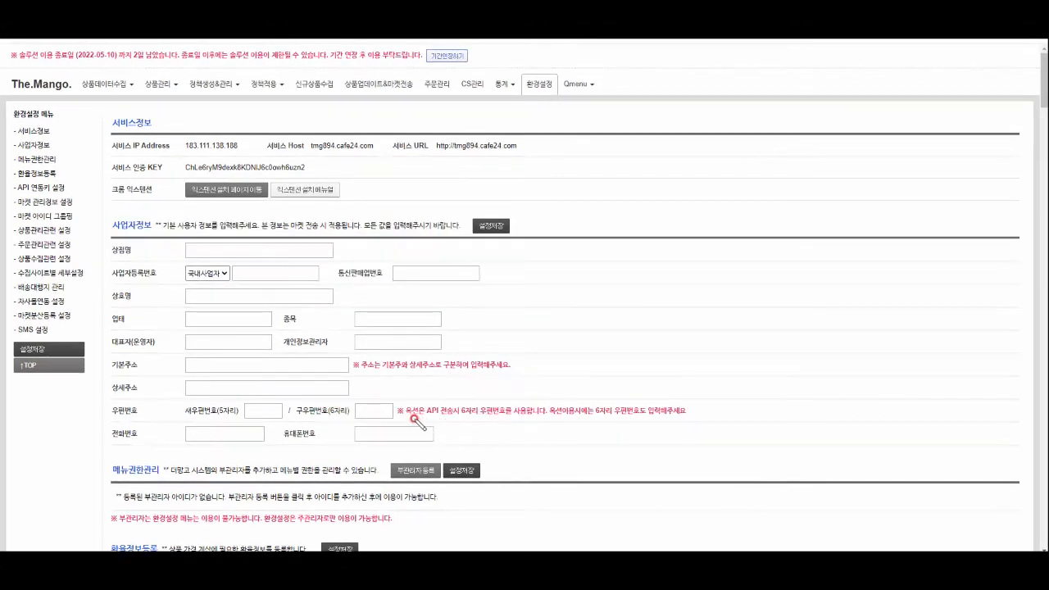
pyautogui.moveTo(414, 419)
pyautogui.mouseDown()
pyautogui.moveTo(359, 423)
pyautogui.moveTo(324, 410)
pyautogui.moveTo(409, 403)
pyautogui.moveTo(419, 434)
pyautogui.moveTo(433, 412)
pyautogui.moveTo(415, 393)
pyautogui.moveTo(428, 390)
pyautogui.mouseUp()
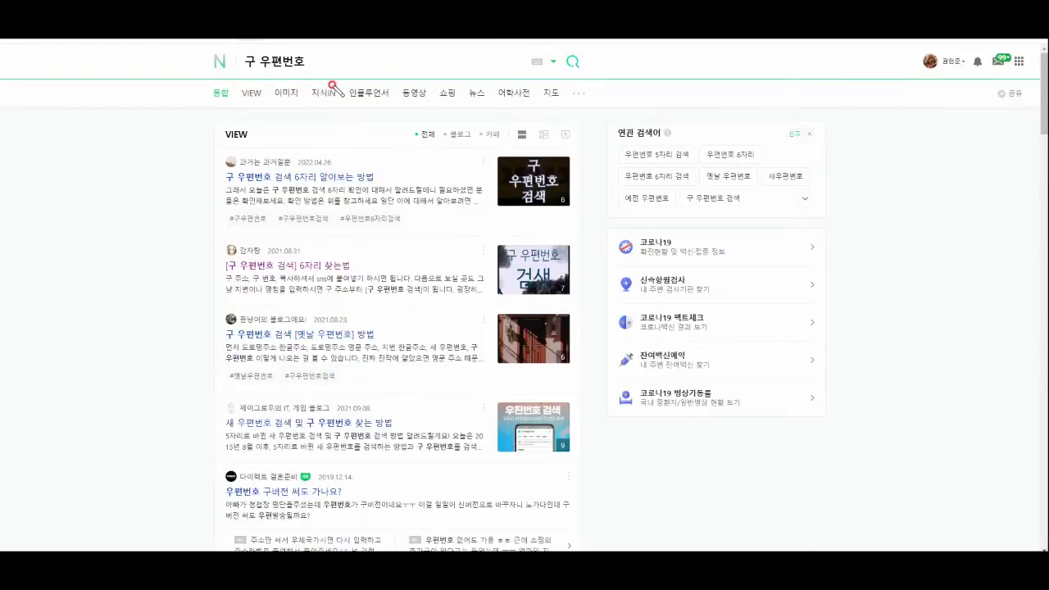
# Step: Circle the 구 우편번호 query and its results, then the 메뉴권한관리 heading
pyautogui.moveTo(323, 89)
pyautogui.mouseDown()
pyautogui.moveTo(246, 42)
pyautogui.moveTo(324, 92)
pyautogui.mouseUp()
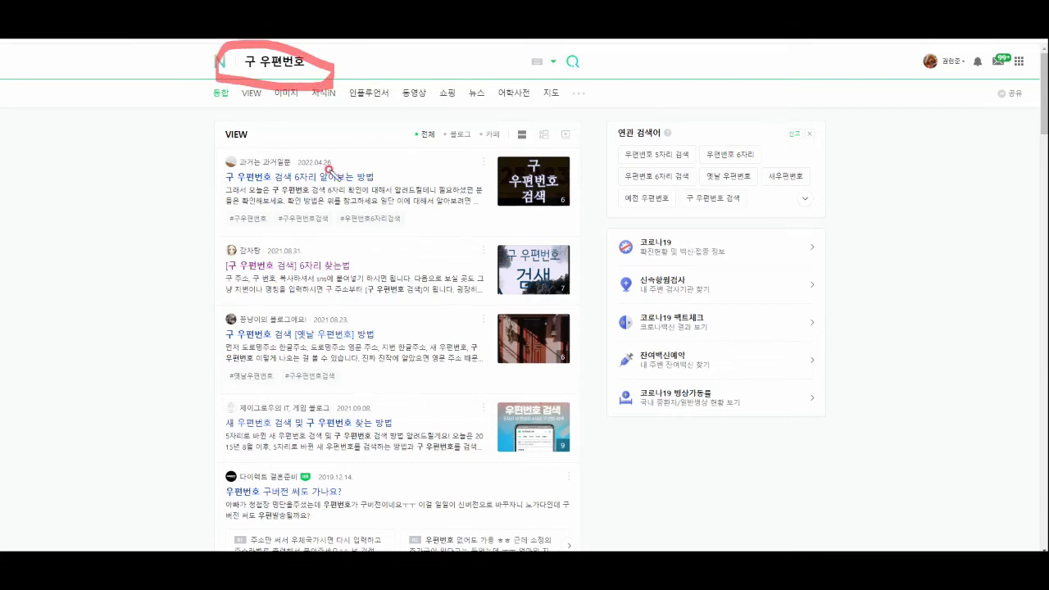
pyautogui.moveTo(215, 254)
pyautogui.mouseDown()
pyautogui.moveTo(574, 506)
pyautogui.moveTo(600, 507)
pyautogui.mouseUp()
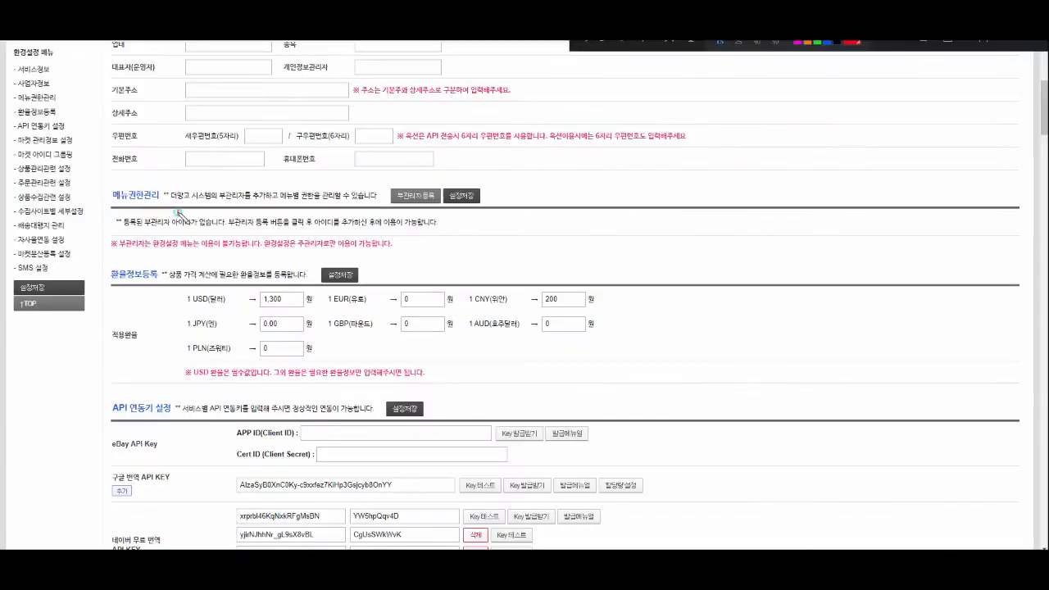
pyautogui.moveTo(184, 205)
pyautogui.mouseDown()
pyautogui.moveTo(160, 170)
pyautogui.moveTo(173, 211)
pyautogui.mouseUp()
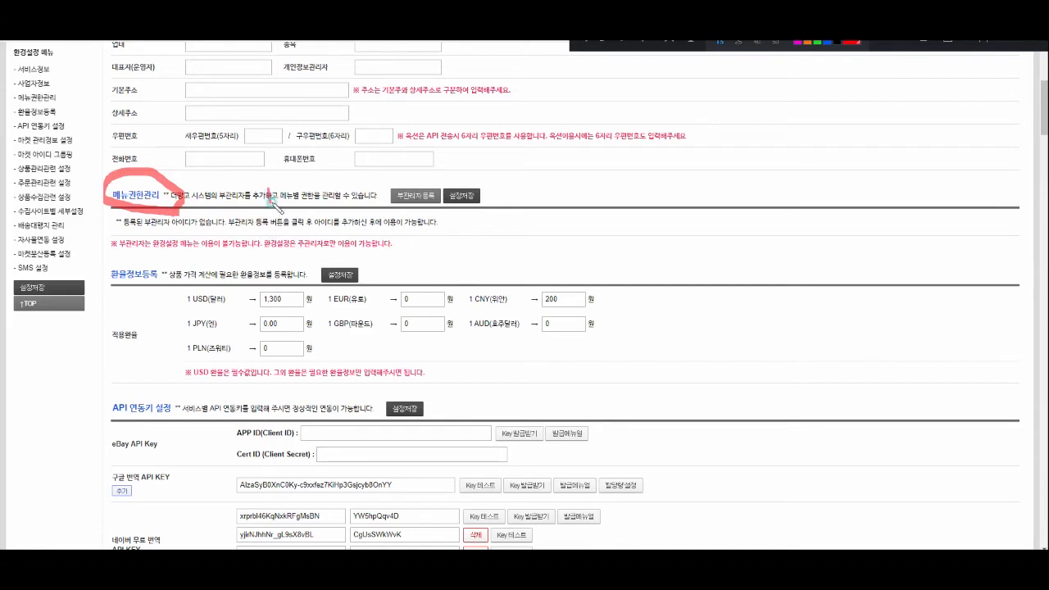
# Step: Tick the sub-admin note and mark the 환율정보등록 heading, USD 1,300 and CNY 200 rates
pyautogui.moveTo(268, 191); pyautogui.dragTo(340, 175)
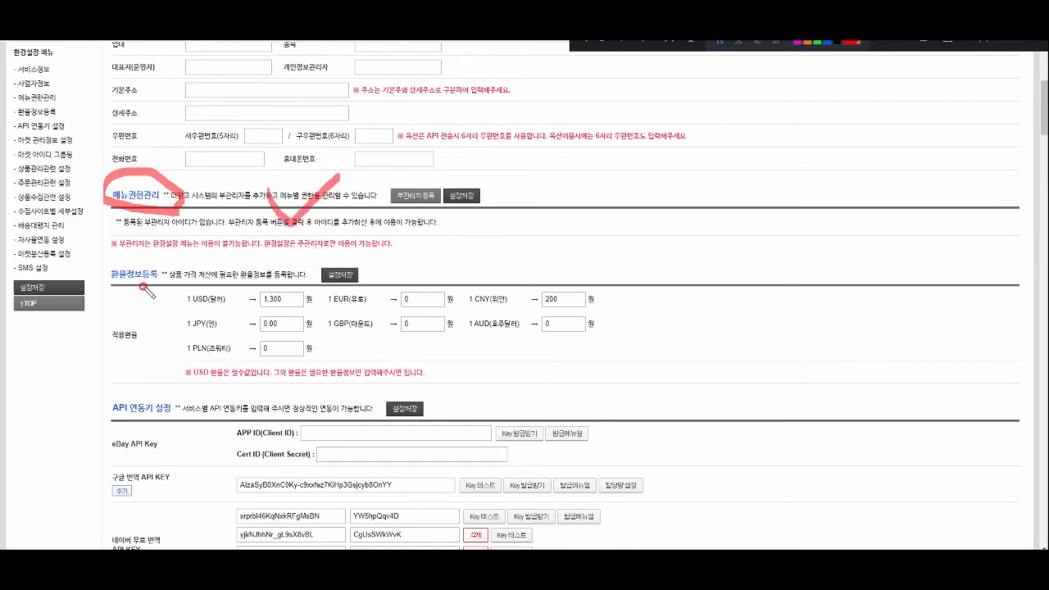
pyautogui.moveTo(169, 295)
pyautogui.mouseDown()
pyautogui.moveTo(94, 282)
pyautogui.moveTo(193, 279)
pyautogui.moveTo(177, 293)
pyautogui.moveTo(186, 292)
pyautogui.mouseUp()
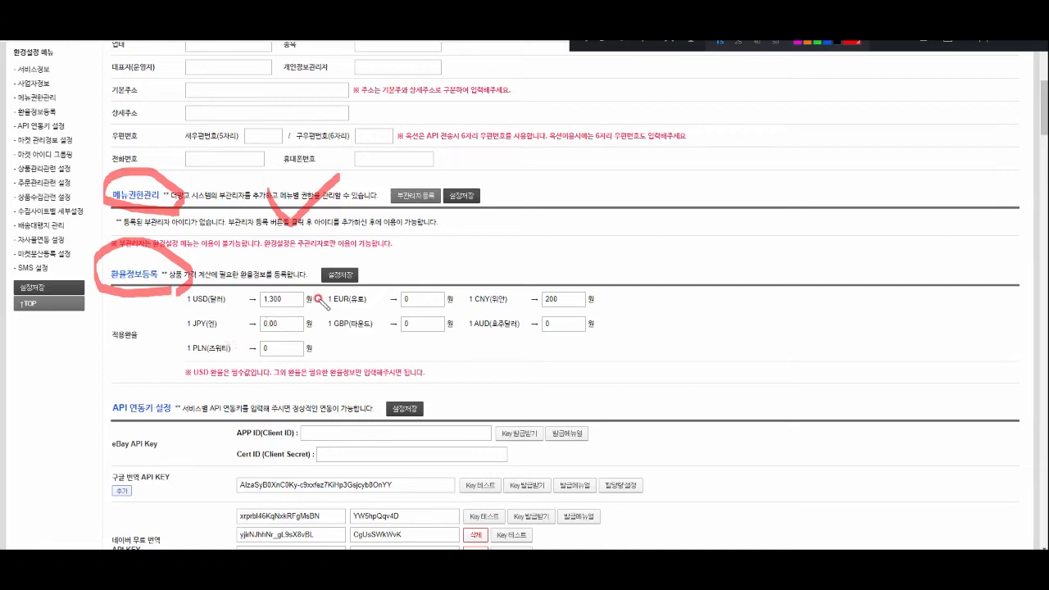
pyautogui.moveTo(299, 286); pyautogui.dragTo(312, 292)
pyautogui.moveTo(571, 288)
pyautogui.mouseDown()
pyautogui.moveTo(578, 300)
pyautogui.moveTo(589, 277)
pyautogui.mouseUp()
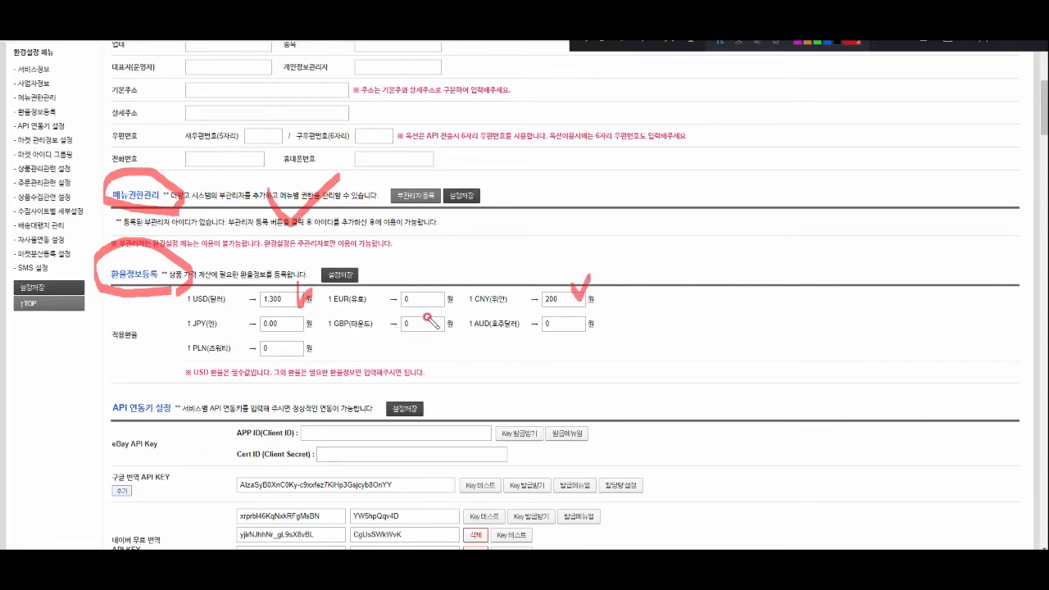
# Step: Mark the EUR, JPY, GBP, AUD and PLN rate rows, then circle the API 연동키 설정 heading
pyautogui.moveTo(431, 284)
pyautogui.mouseDown()
pyautogui.moveTo(441, 305)
pyautogui.moveTo(462, 284)
pyautogui.mouseUp()
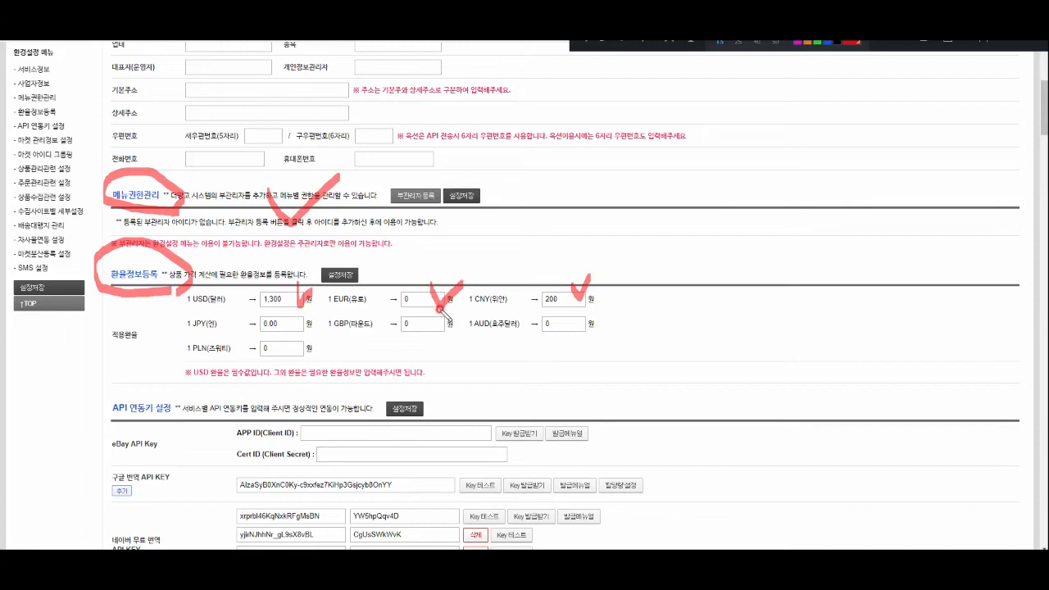
pyautogui.moveTo(464, 312)
pyautogui.mouseDown()
pyautogui.moveTo(400, 320)
pyautogui.moveTo(345, 283)
pyautogui.moveTo(456, 309)
pyautogui.mouseUp()
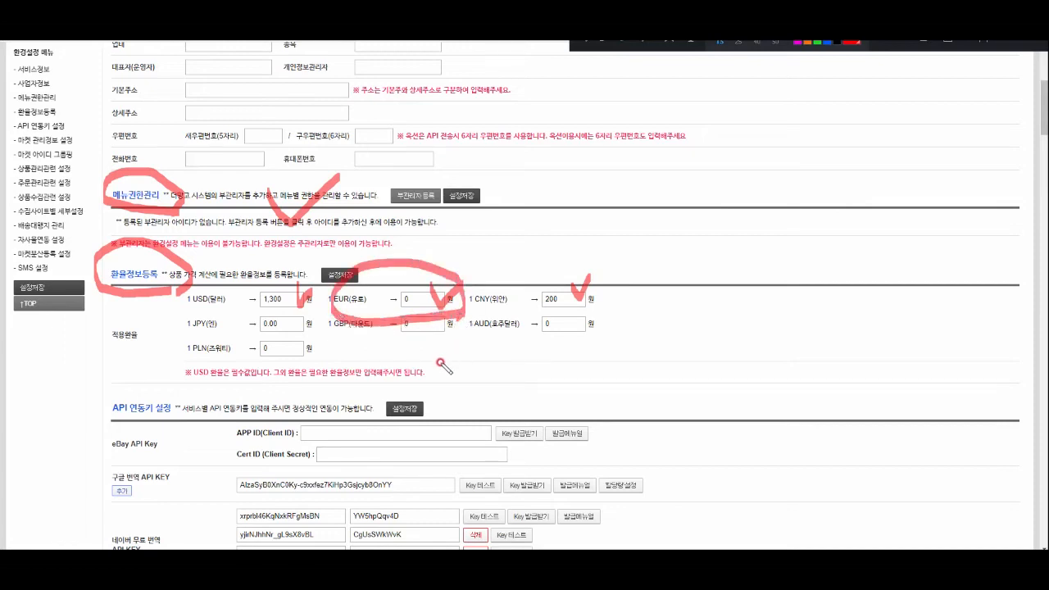
pyautogui.moveTo(306, 341)
pyautogui.mouseDown()
pyautogui.moveTo(177, 326)
pyautogui.moveTo(331, 334)
pyautogui.moveTo(285, 350)
pyautogui.mouseUp()
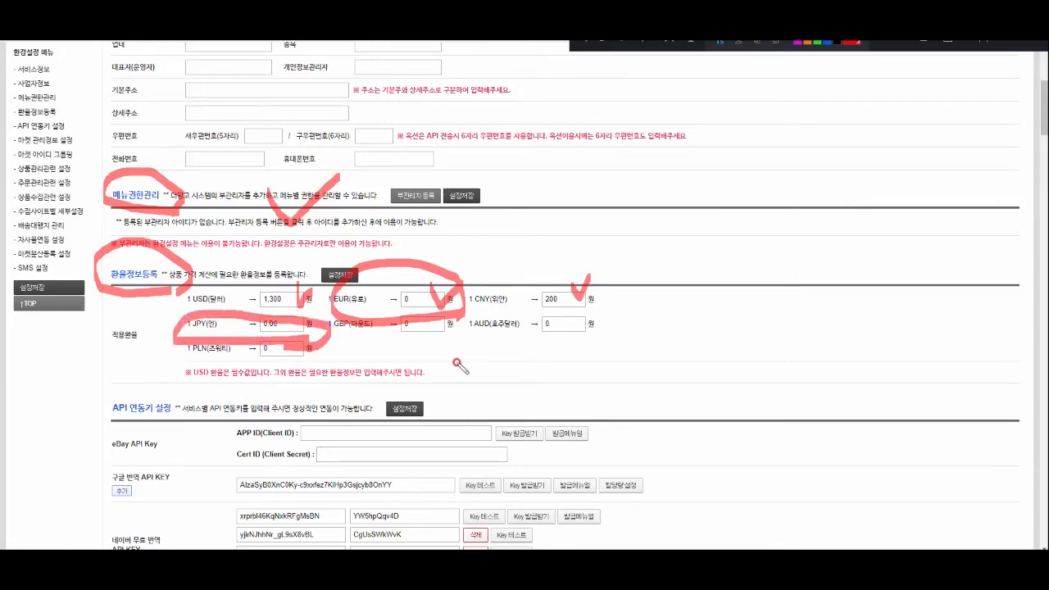
pyautogui.moveTo(355, 333)
pyautogui.mouseDown()
pyautogui.moveTo(476, 344)
pyautogui.moveTo(596, 338)
pyautogui.mouseUp()
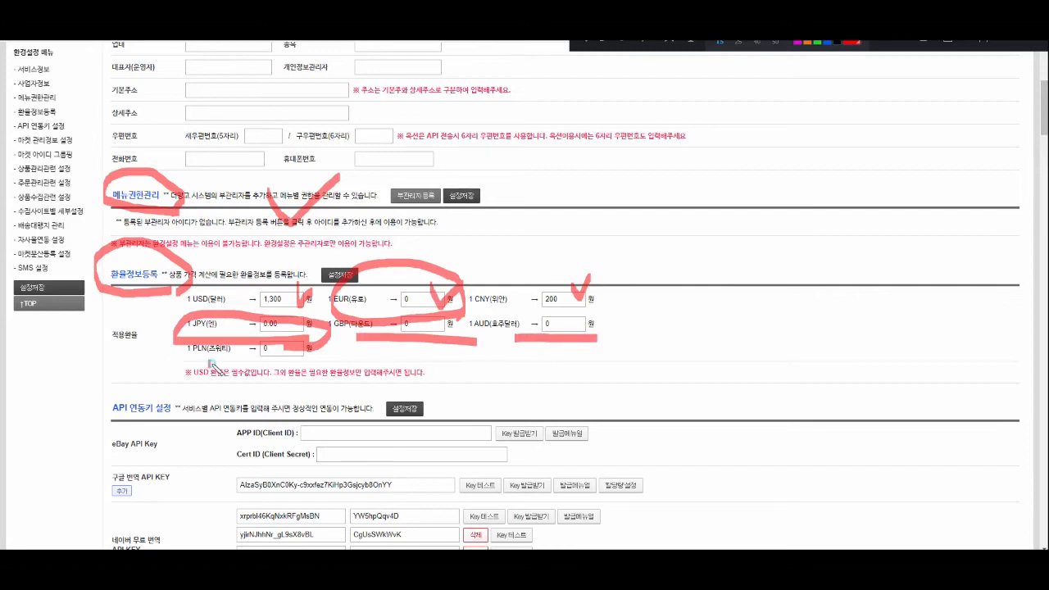
pyautogui.moveTo(210, 360); pyautogui.dragTo(324, 363)
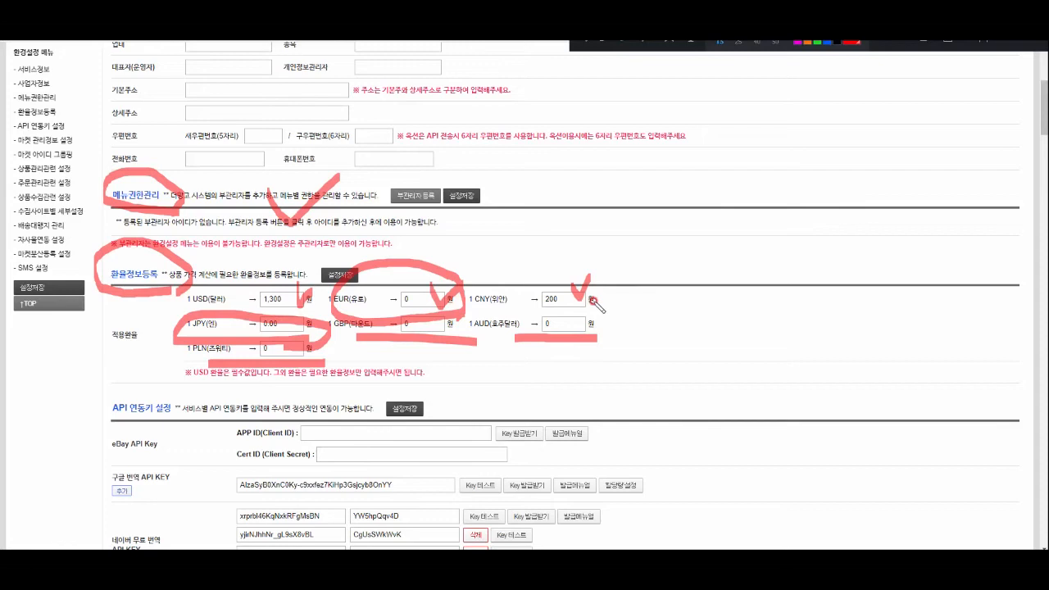
pyautogui.moveTo(304, 309)
pyautogui.mouseDown()
pyautogui.moveTo(360, 296)
pyautogui.moveTo(313, 308)
pyautogui.mouseUp()
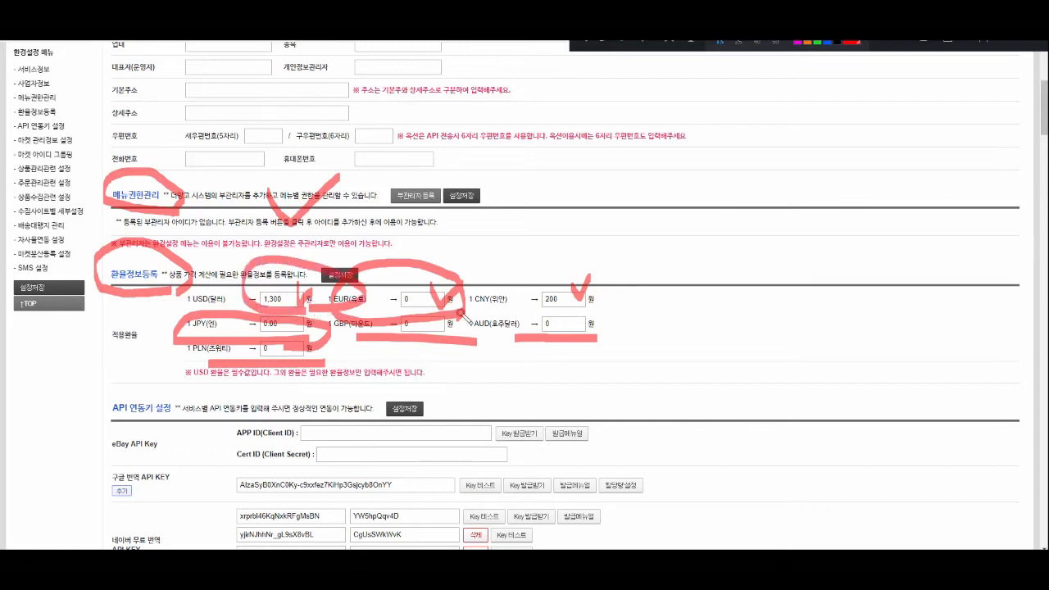
pyautogui.moveTo(582, 311)
pyautogui.mouseDown()
pyautogui.moveTo(592, 265)
pyautogui.moveTo(586, 307)
pyautogui.mouseUp()
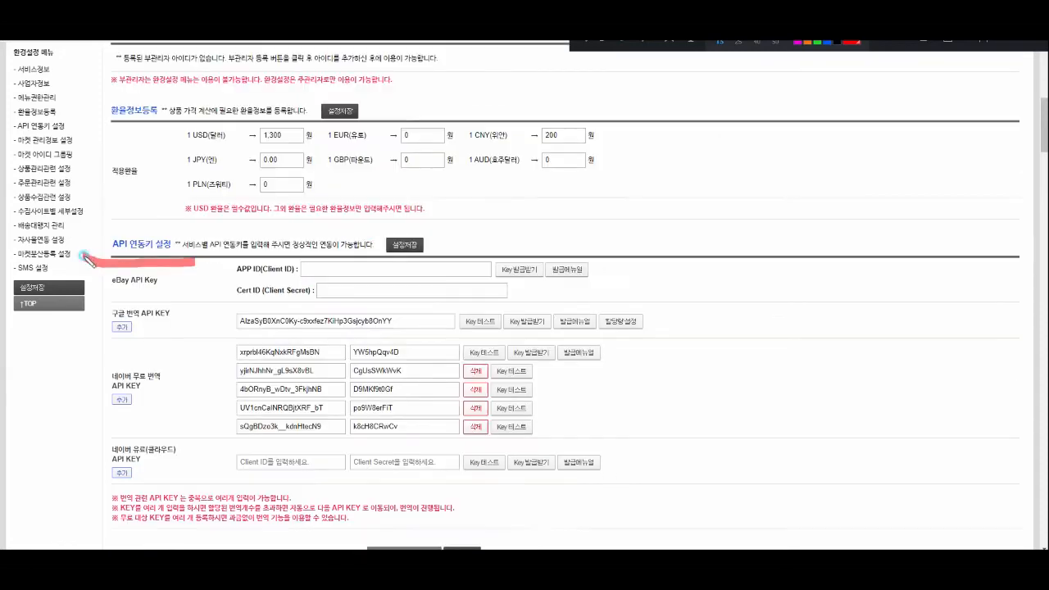
pyautogui.moveTo(87, 258)
pyautogui.mouseDown()
pyautogui.moveTo(147, 231)
pyautogui.moveTo(168, 268)
pyautogui.mouseUp()
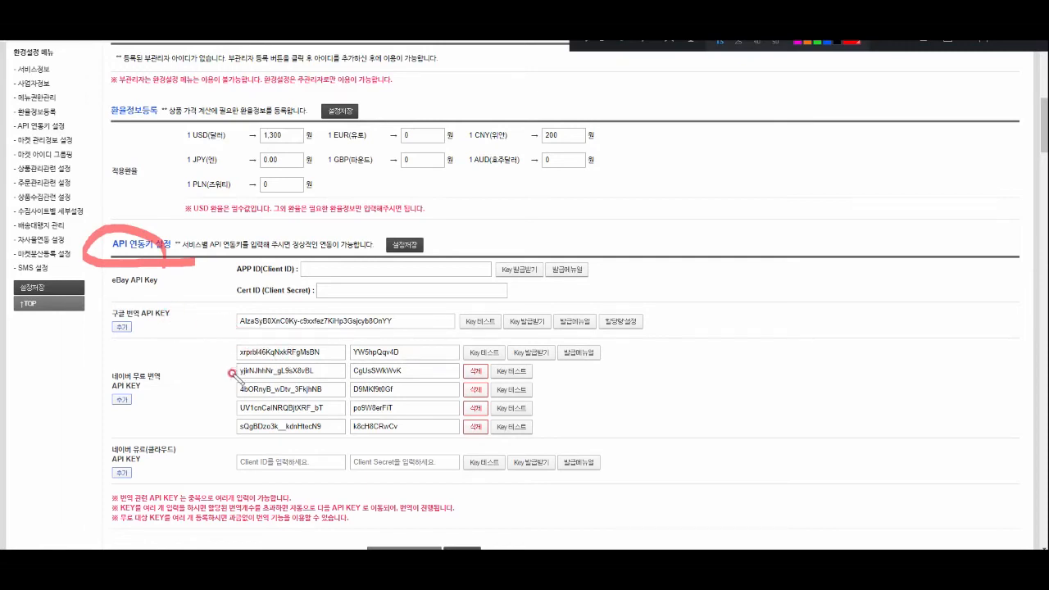
# Step: Mark the Google and Naver translation API key rows and 발급매뉴얼 buttons, then tick 마켓 관리정보 설정
pyautogui.moveTo(109, 341); pyautogui.dragTo(185, 345)
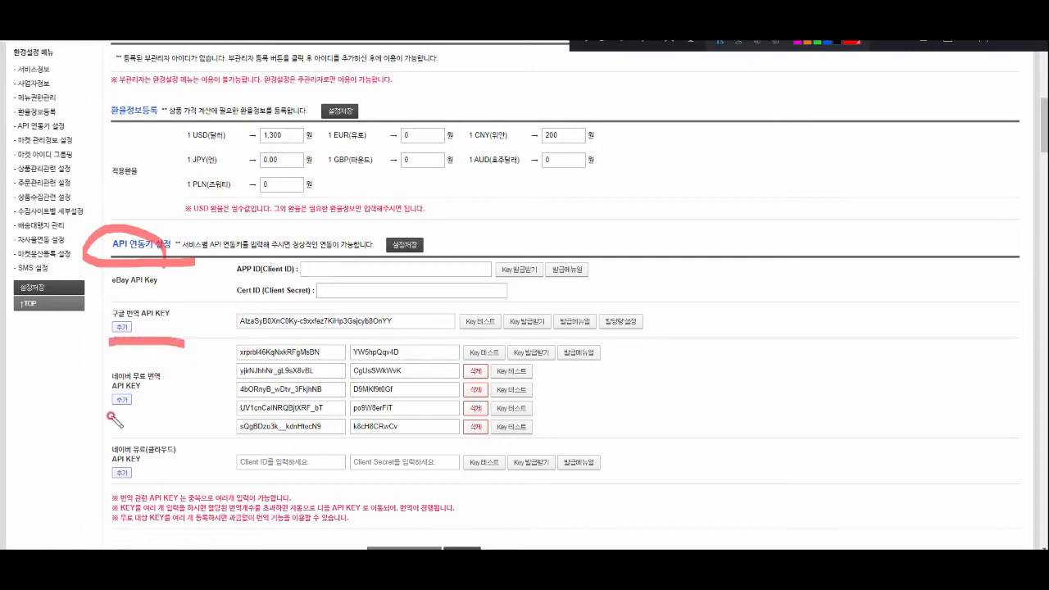
pyautogui.moveTo(107, 414); pyautogui.dragTo(179, 424)
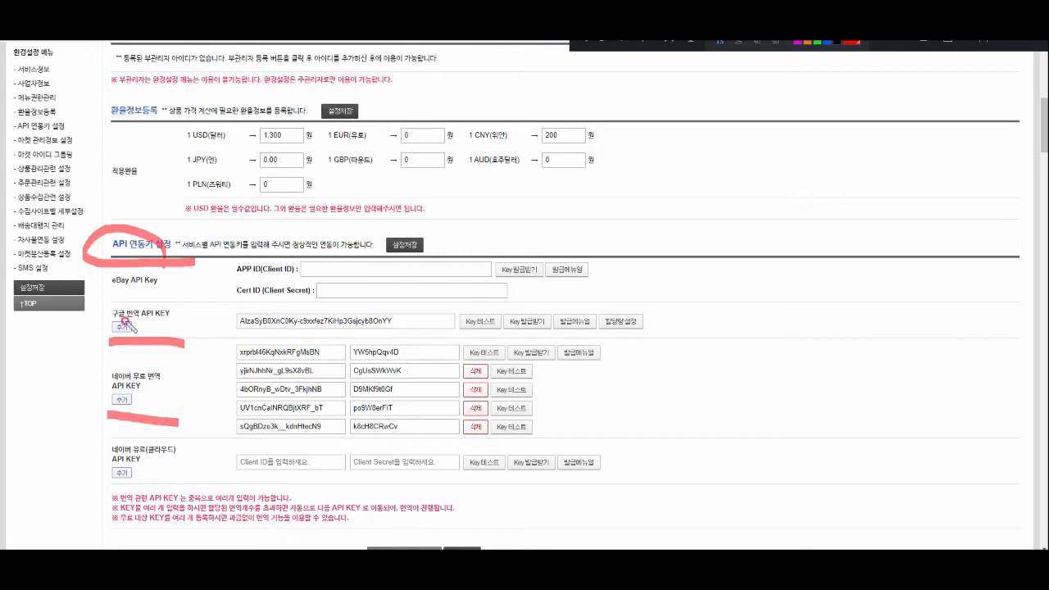
pyautogui.moveTo(584, 336)
pyautogui.mouseDown()
pyautogui.moveTo(547, 311)
pyautogui.moveTo(596, 329)
pyautogui.mouseUp()
pyautogui.moveTo(605, 369)
pyautogui.mouseDown()
pyautogui.moveTo(571, 365)
pyautogui.moveTo(628, 349)
pyautogui.moveTo(611, 374)
pyautogui.mouseUp()
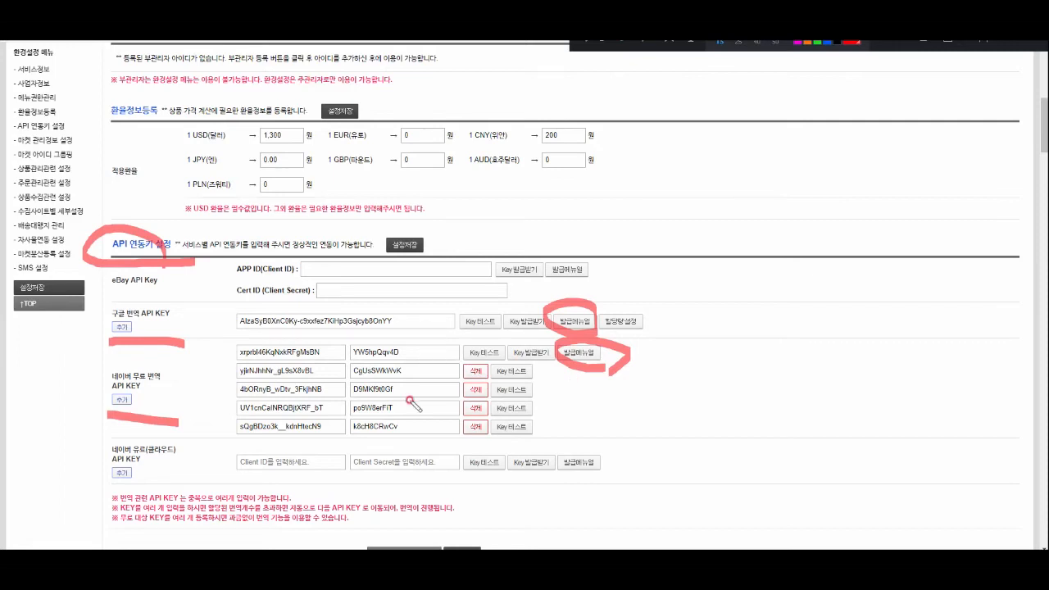
pyautogui.moveTo(175, 308); pyautogui.dragTo(209, 300)
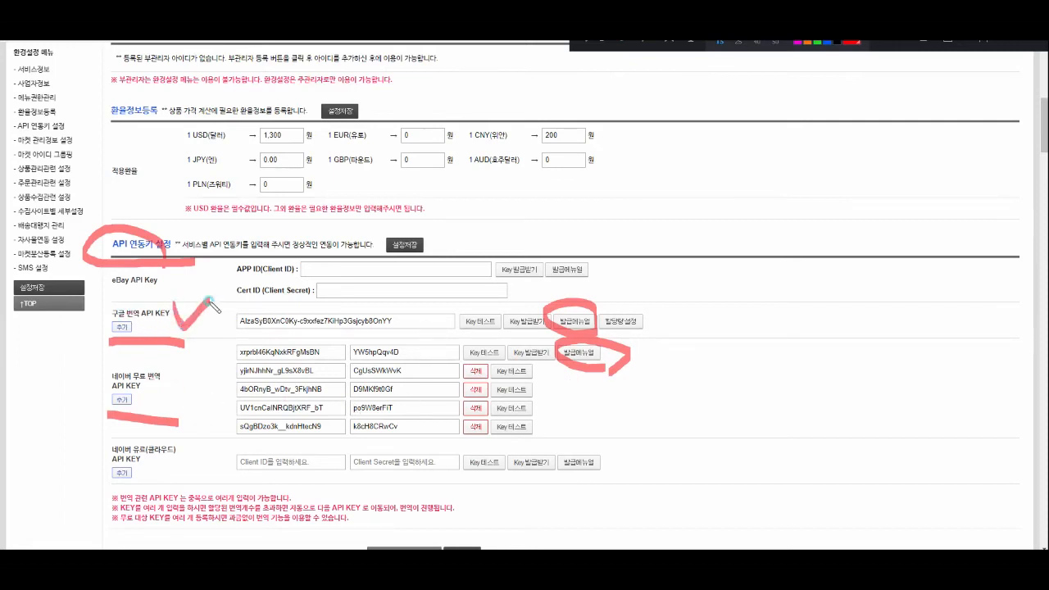
pyautogui.moveTo(168, 378)
pyautogui.mouseDown()
pyautogui.moveTo(183, 409)
pyautogui.moveTo(229, 360)
pyautogui.mouseUp()
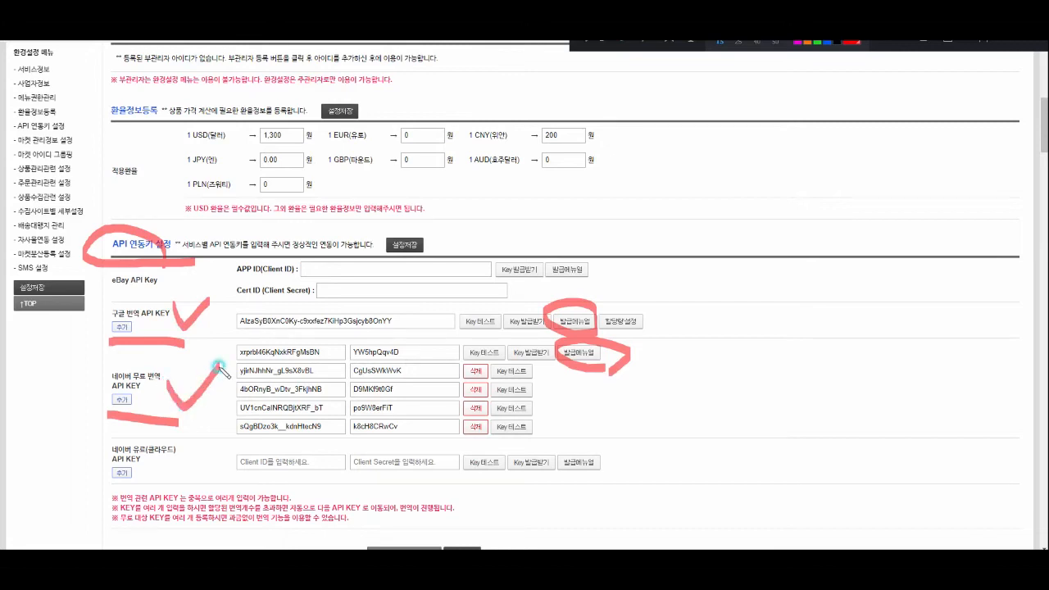
pyautogui.scroll(-5, 215, 413)
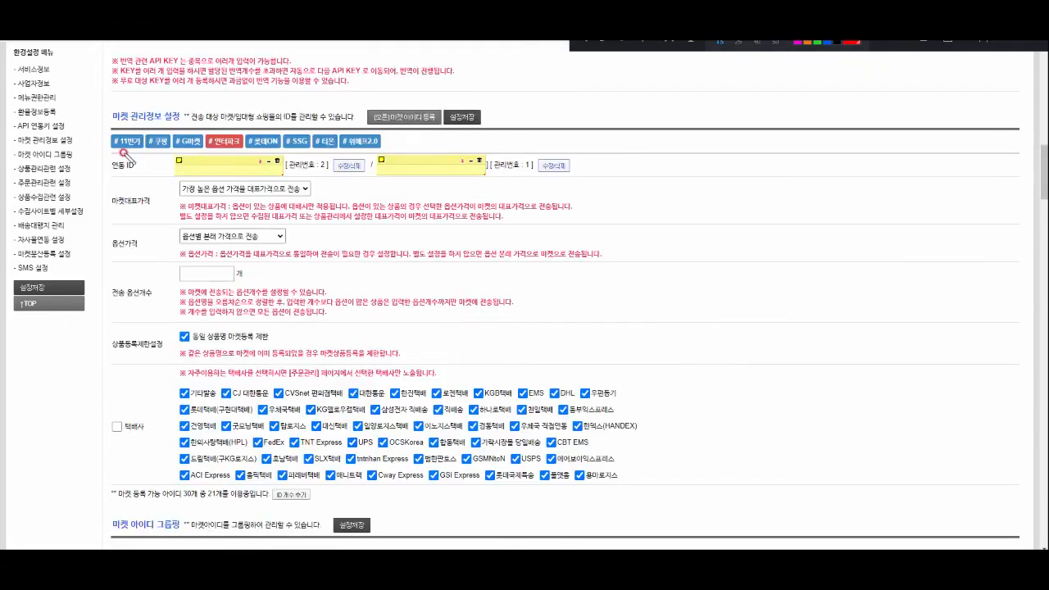
pyautogui.moveTo(106, 99)
pyautogui.mouseDown()
pyautogui.moveTo(120, 115)
pyautogui.moveTo(154, 90)
pyautogui.mouseUp()
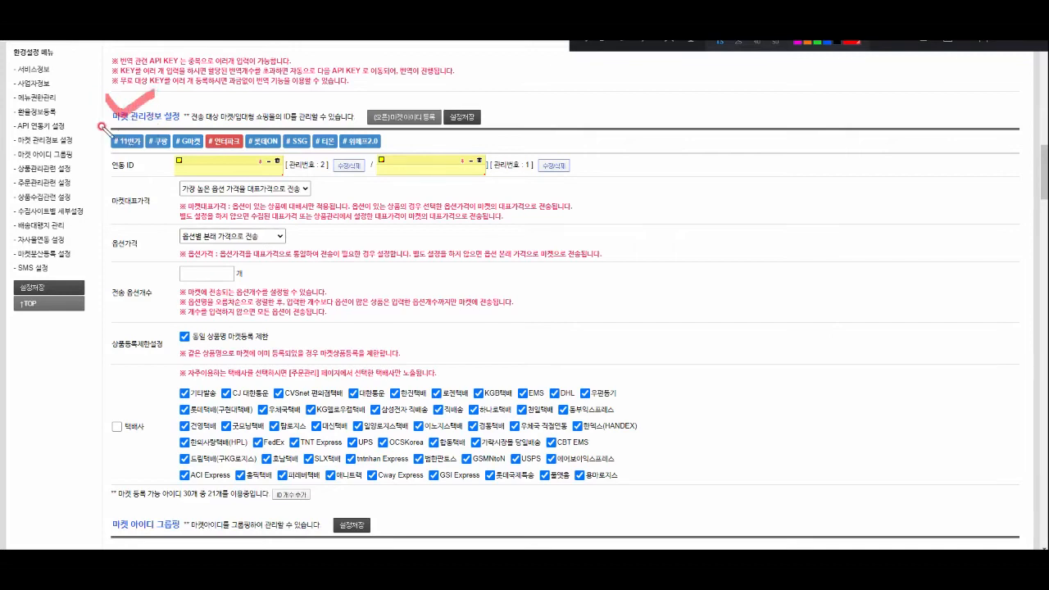
pyautogui.moveTo(100, 126); pyautogui.dragTo(196, 131)
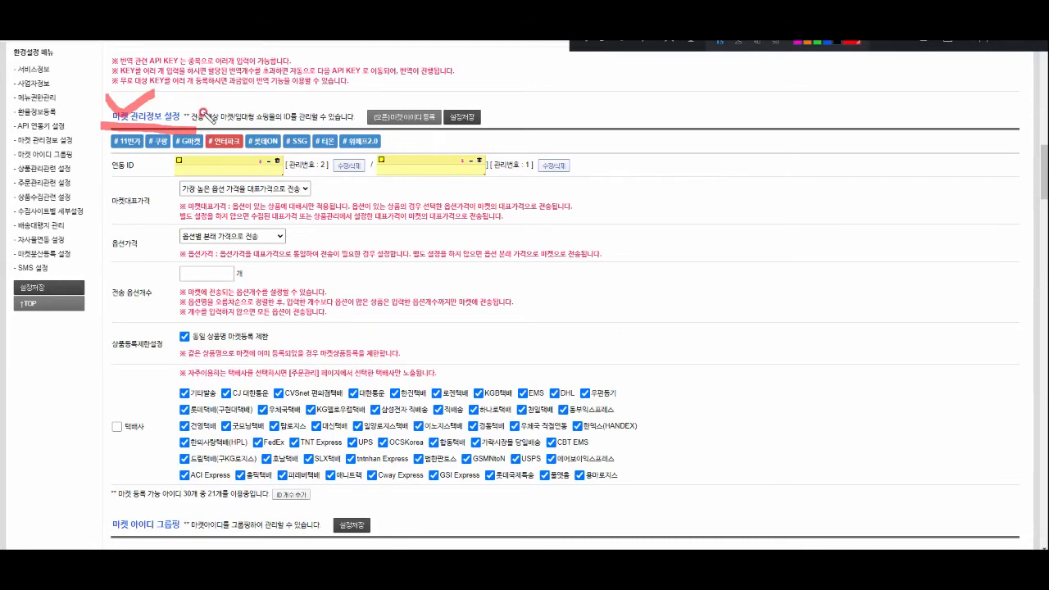
pyautogui.moveTo(197, 92); pyautogui.dragTo(199, 123)
pyautogui.press('Delete')
pyautogui.moveTo(447, 135)
pyautogui.mouseDown()
pyautogui.moveTo(353, 121)
pyautogui.moveTo(421, 92)
pyautogui.moveTo(450, 125)
pyautogui.moveTo(442, 133)
pyautogui.mouseUp()
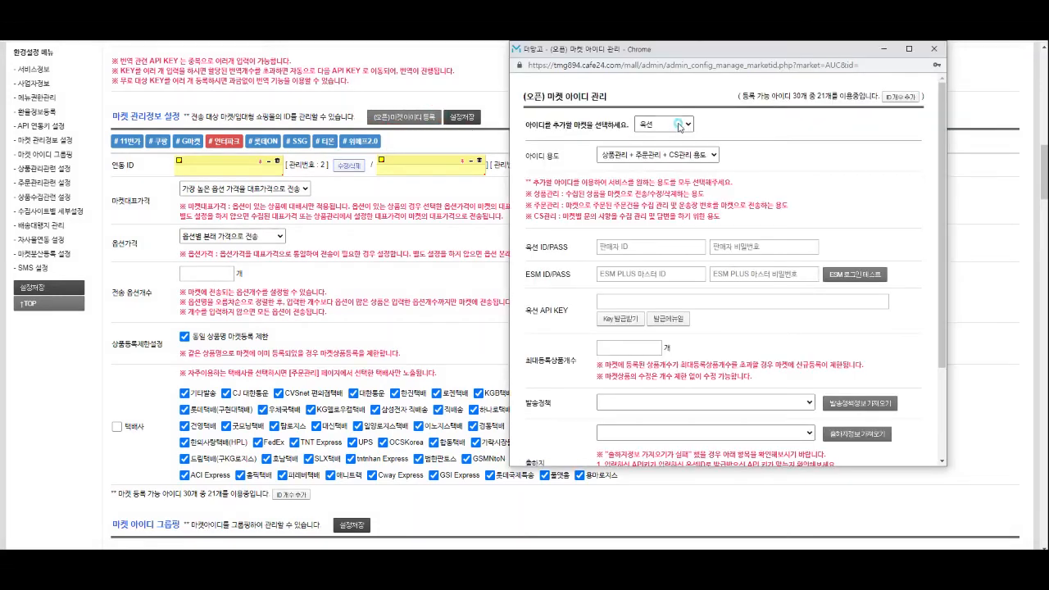
pyautogui.click(671, 123)
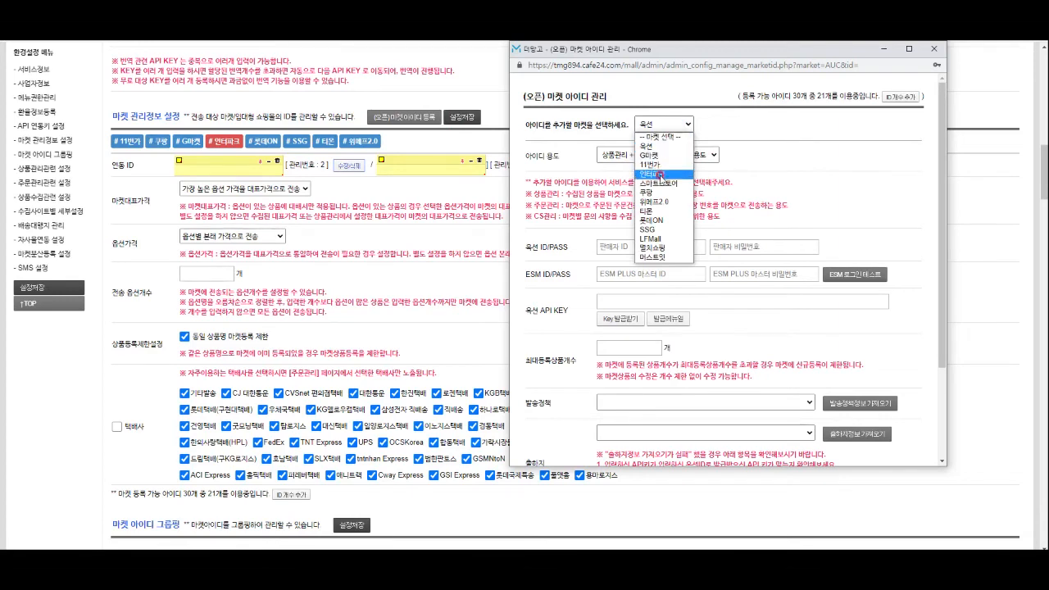
pyautogui.click(660, 201)
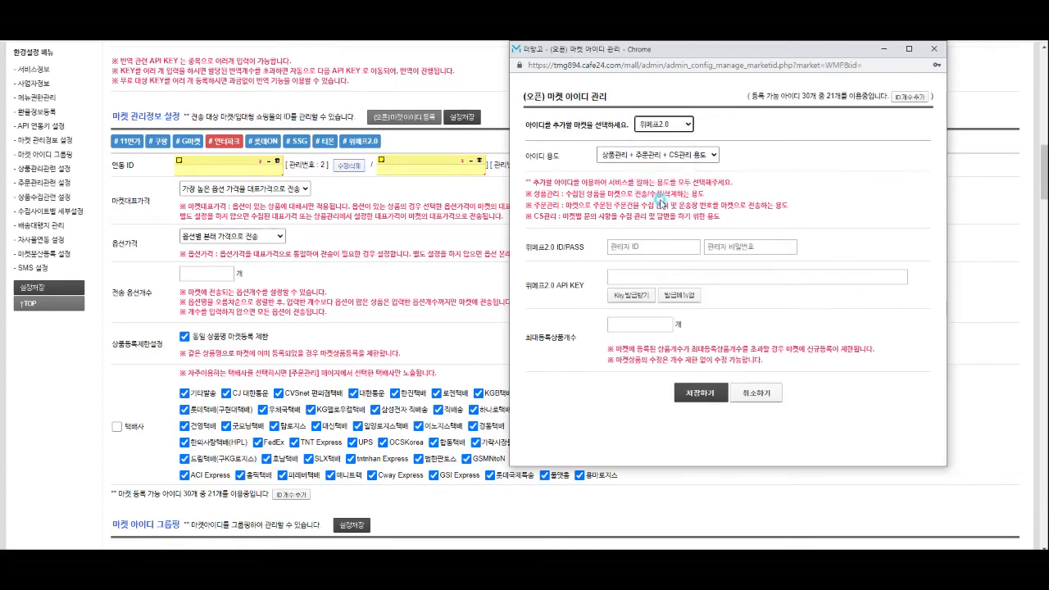
pyautogui.click(662, 123)
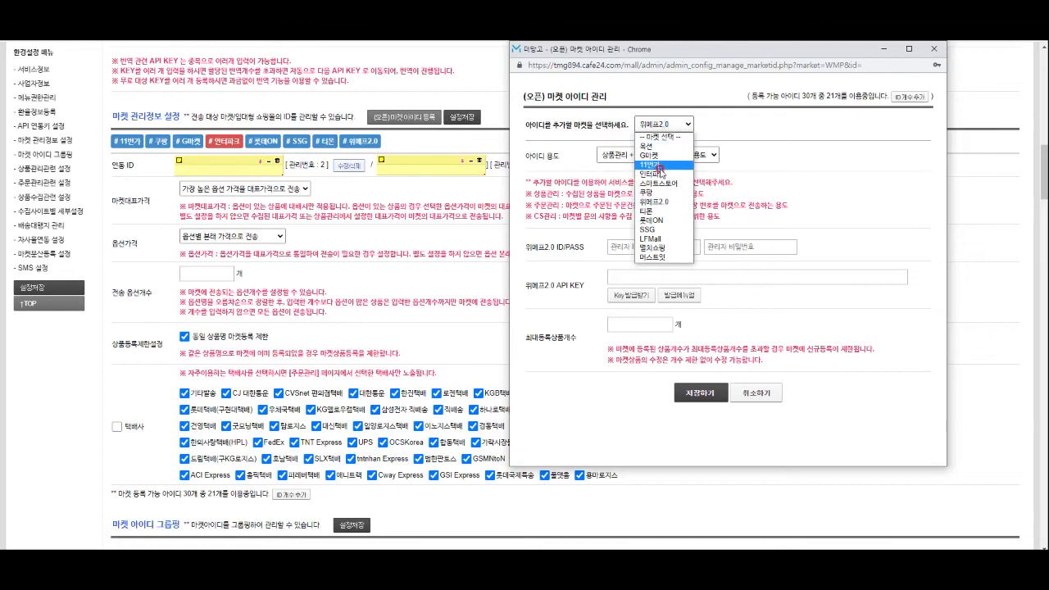
pyautogui.click(670, 137)
pyautogui.click(669, 126)
pyautogui.click(663, 179)
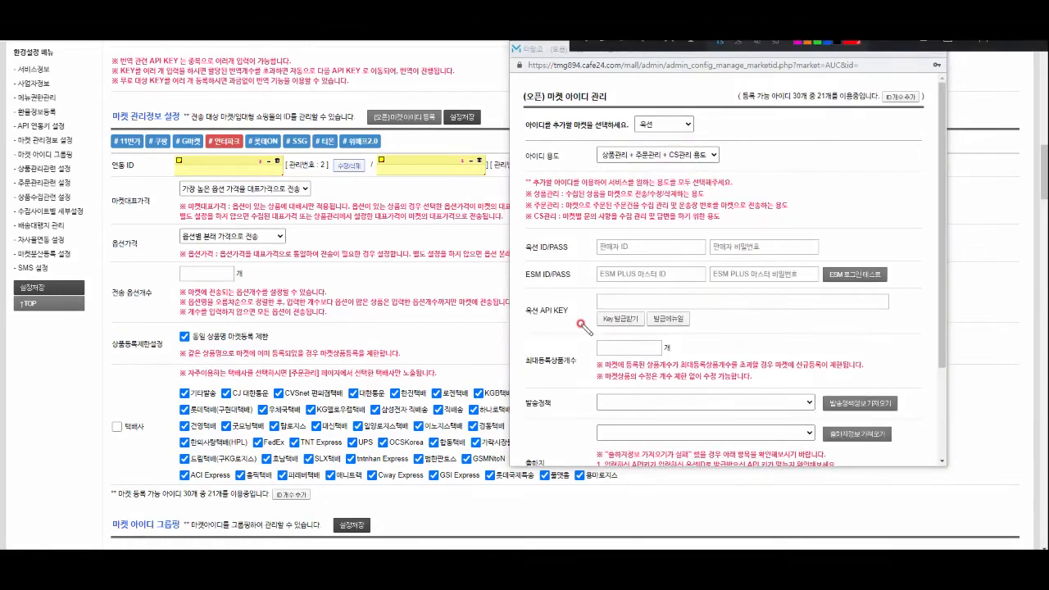
pyautogui.moveTo(583, 326)
pyautogui.mouseDown()
pyautogui.moveTo(516, 315)
pyautogui.moveTo(573, 289)
pyautogui.moveTo(582, 330)
pyautogui.mouseUp()
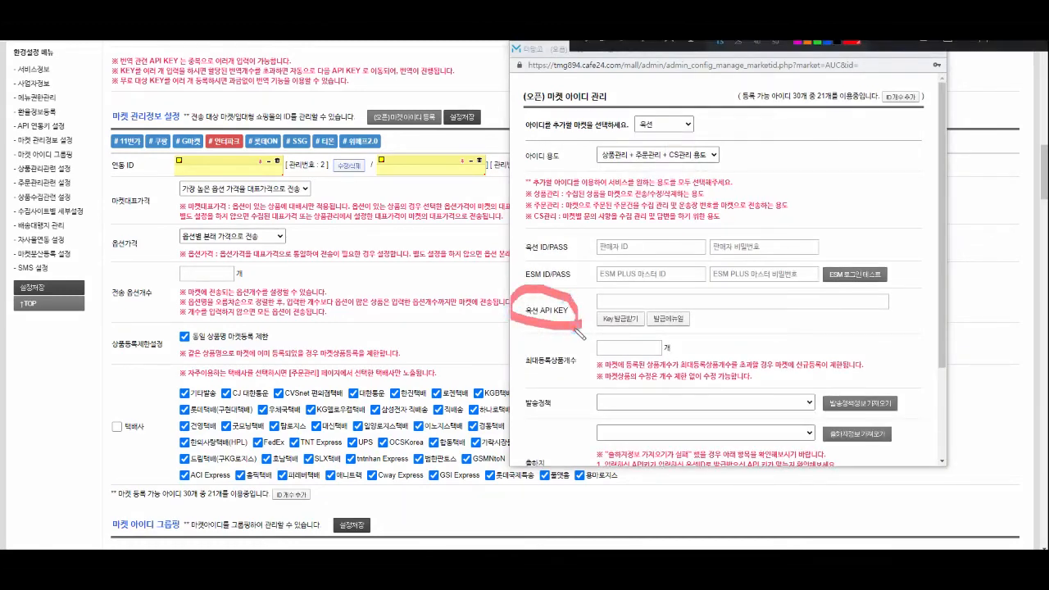
pyautogui.moveTo(573, 285); pyautogui.dragTo(600, 278)
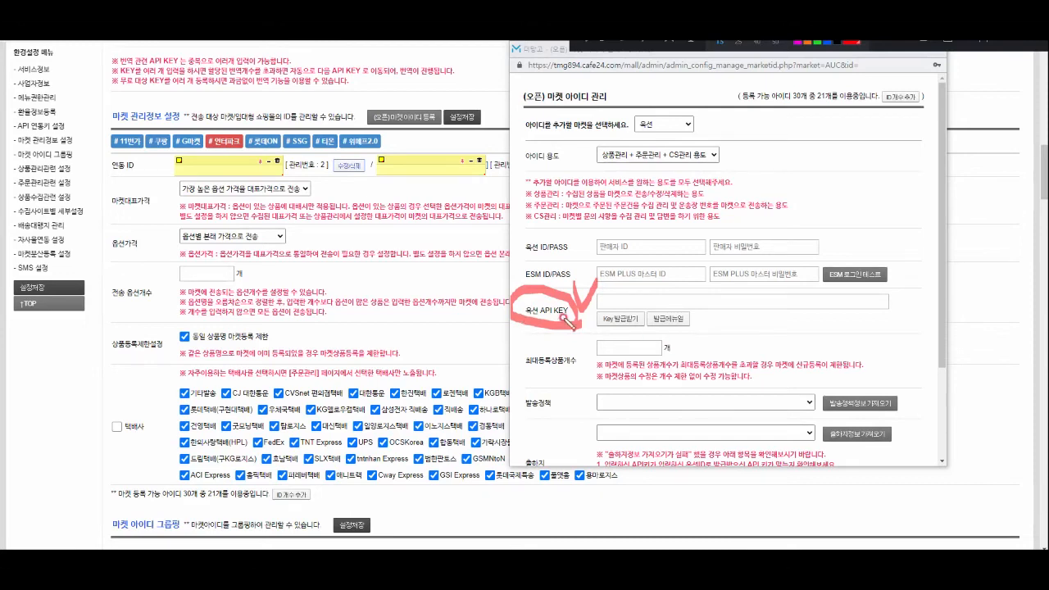
pyautogui.moveTo(535, 325); pyautogui.dragTo(585, 325)
pyautogui.moveTo(544, 337); pyautogui.dragTo(585, 338)
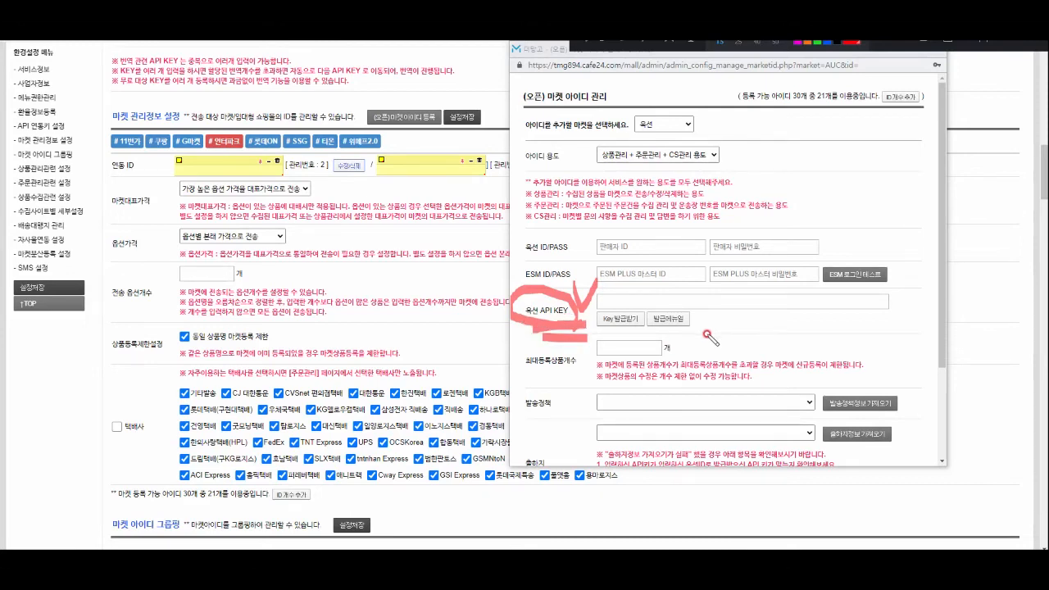
pyautogui.moveTo(684, 306)
pyautogui.mouseDown()
pyautogui.moveTo(689, 318)
pyautogui.moveTo(701, 298)
pyautogui.mouseUp()
pyautogui.moveTo(651, 325); pyautogui.dragTo(693, 331)
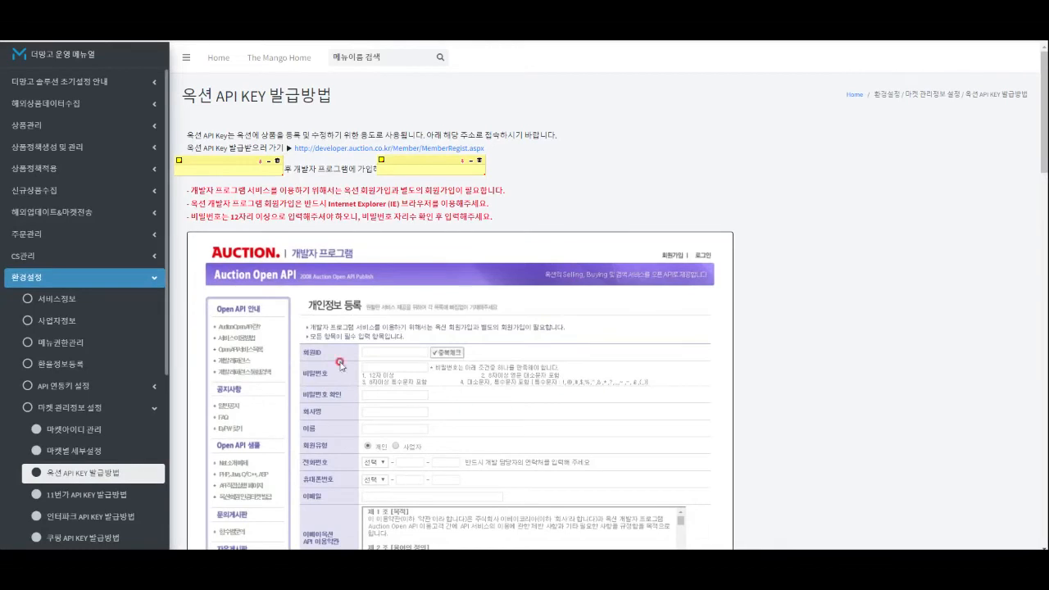
pyautogui.scroll(-2, 368, 422)
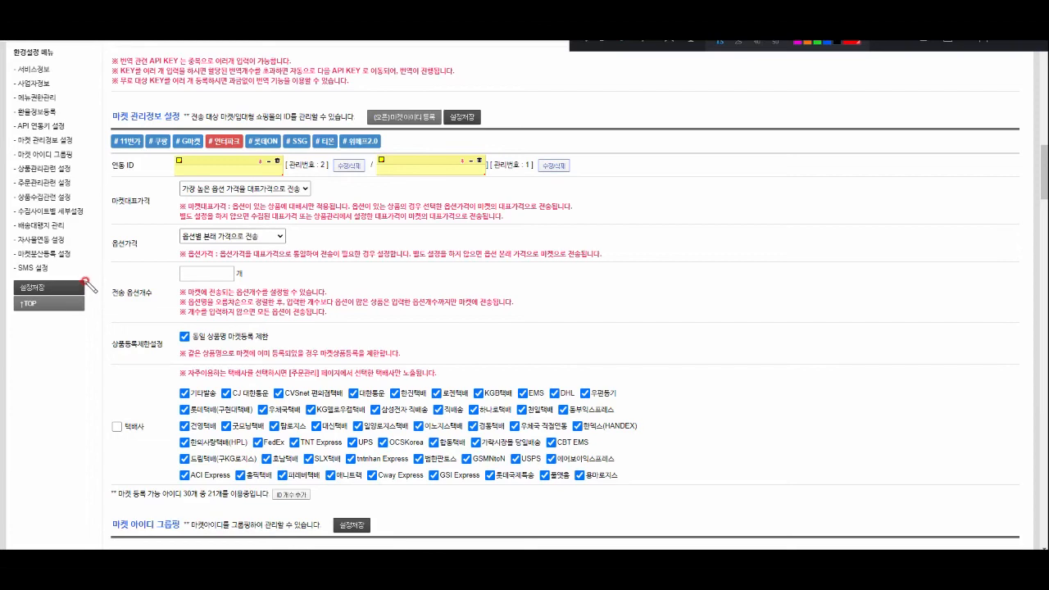
pyautogui.moveTo(604, 142)
pyautogui.mouseDown()
pyautogui.moveTo(600, 176)
pyautogui.moveTo(684, 183)
pyautogui.moveTo(673, 147)
pyautogui.mouseUp()
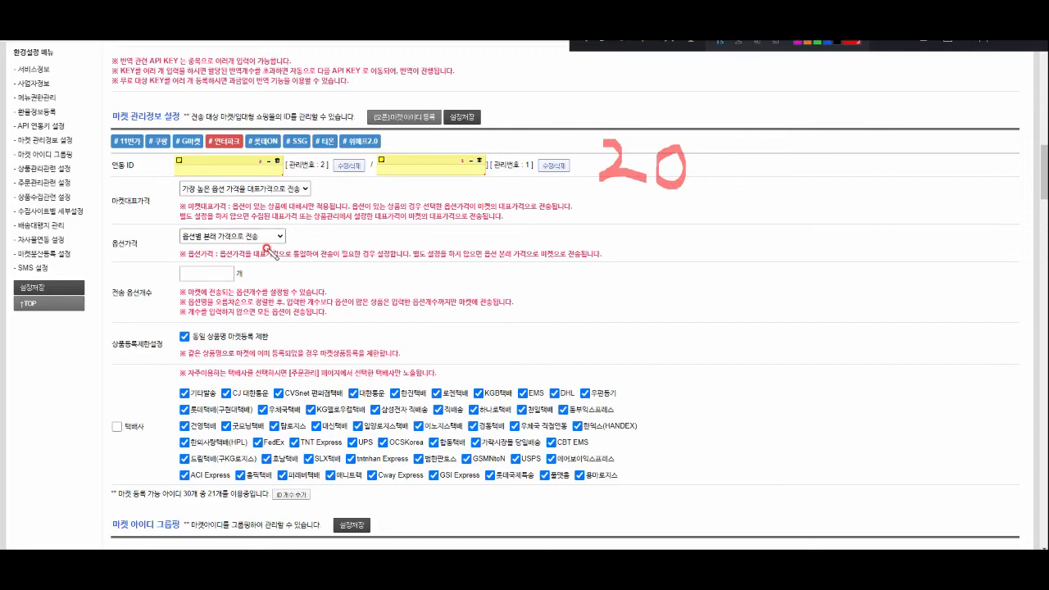
pyautogui.moveTo(554, 245); pyautogui.dragTo(659, 244)
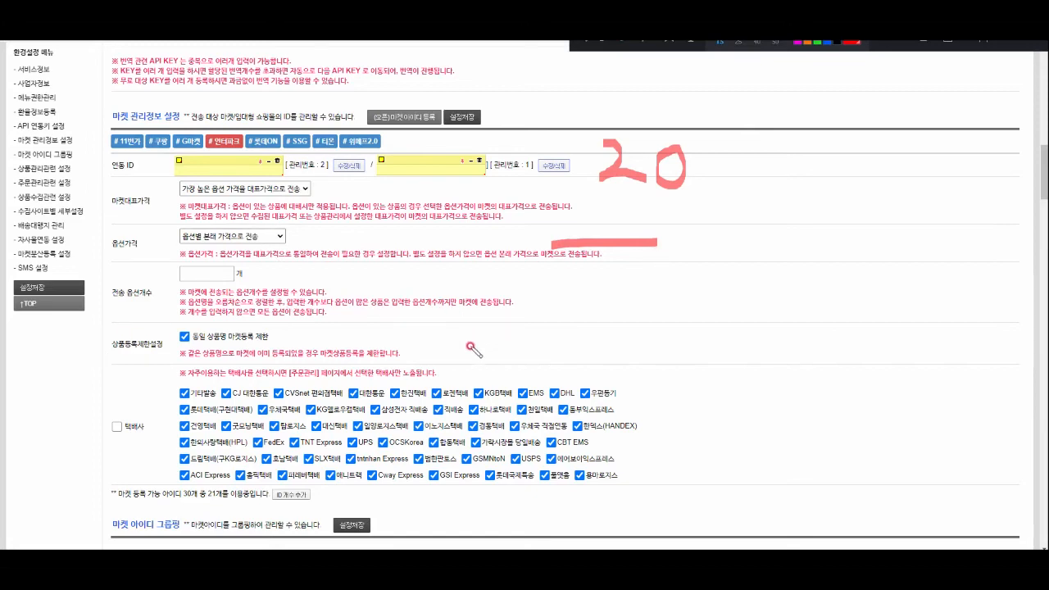
pyautogui.moveTo(480, 326)
pyautogui.mouseDown()
pyautogui.moveTo(488, 377)
pyautogui.moveTo(561, 369)
pyautogui.mouseUp()
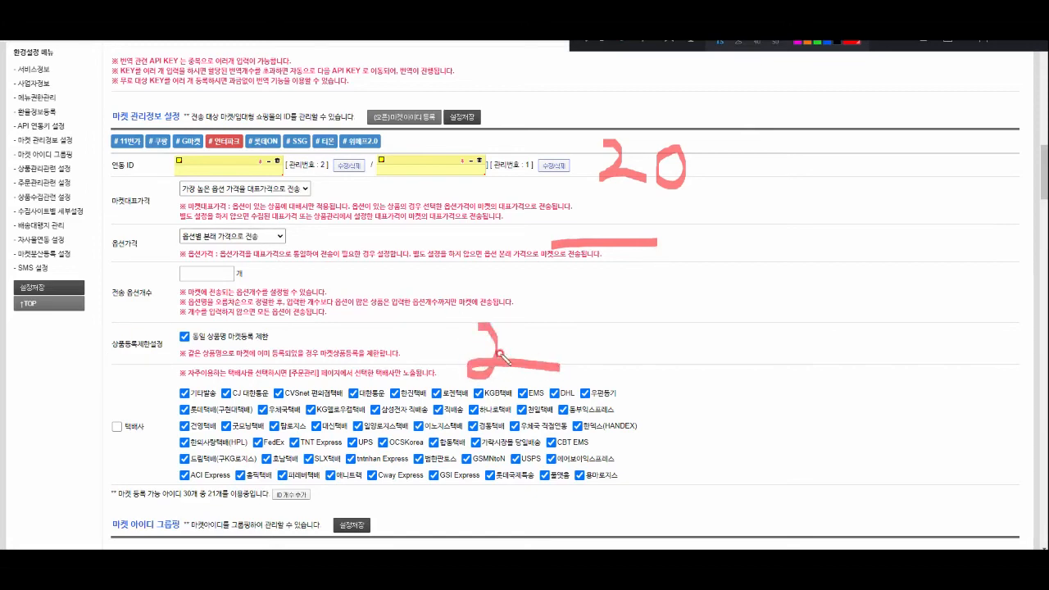
pyautogui.moveTo(116, 150); pyautogui.dragTo(381, 149)
pyautogui.moveTo(287, 197)
pyautogui.mouseDown()
pyautogui.moveTo(245, 195)
pyautogui.moveTo(264, 148)
pyautogui.moveTo(278, 195)
pyautogui.mouseUp()
pyautogui.moveTo(480, 196)
pyautogui.mouseDown()
pyautogui.moveTo(373, 162)
pyautogui.moveTo(512, 165)
pyautogui.moveTo(485, 210)
pyautogui.mouseUp()
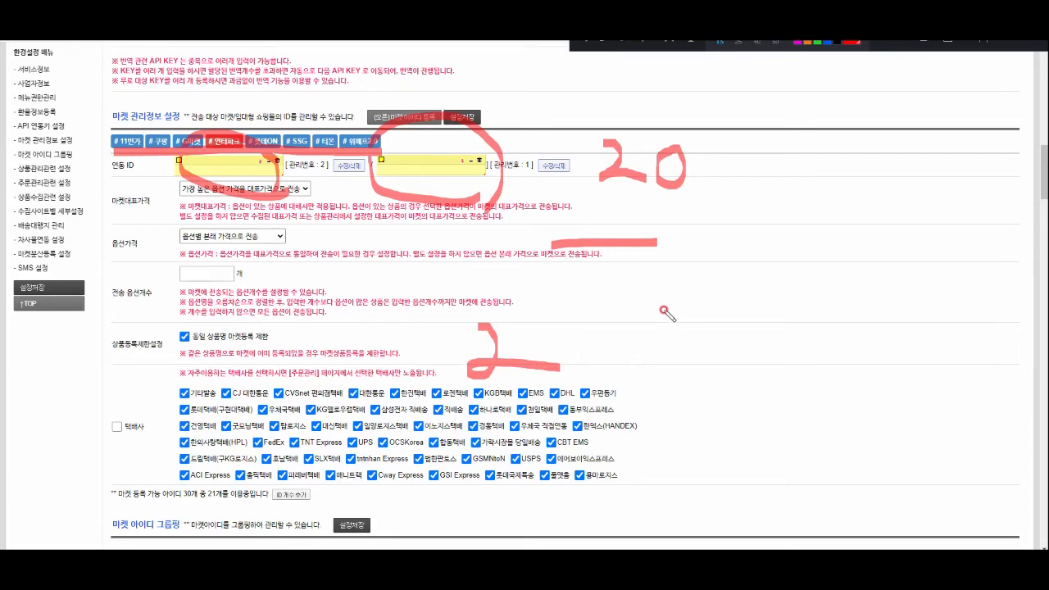
pyautogui.moveTo(674, 283); pyautogui.dragTo(672, 321)
pyautogui.moveTo(710, 283); pyautogui.dragTo(713, 319)
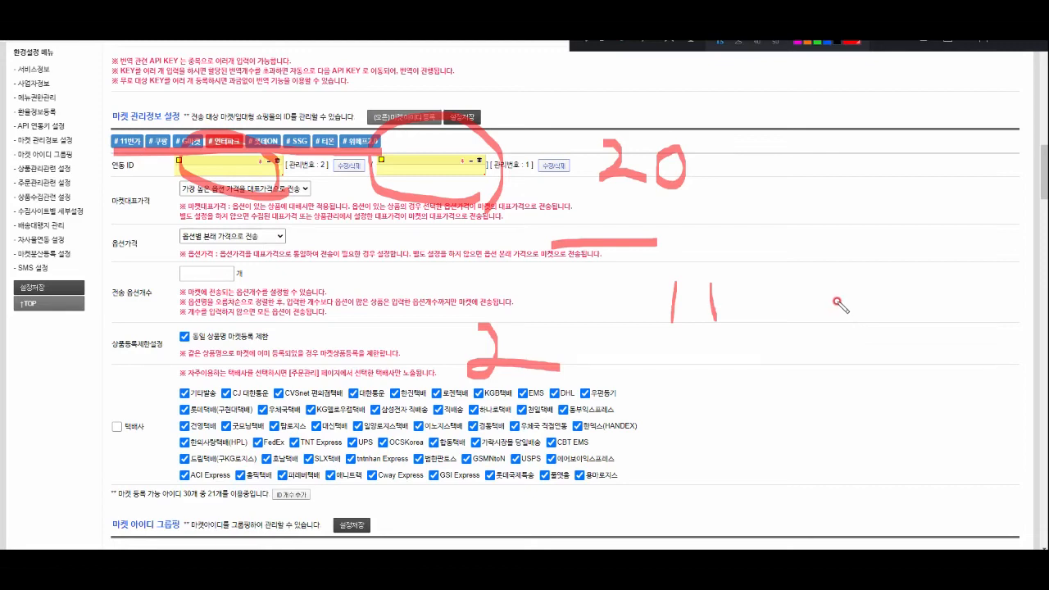
pyautogui.moveTo(133, 153); pyautogui.dragTo(515, 168)
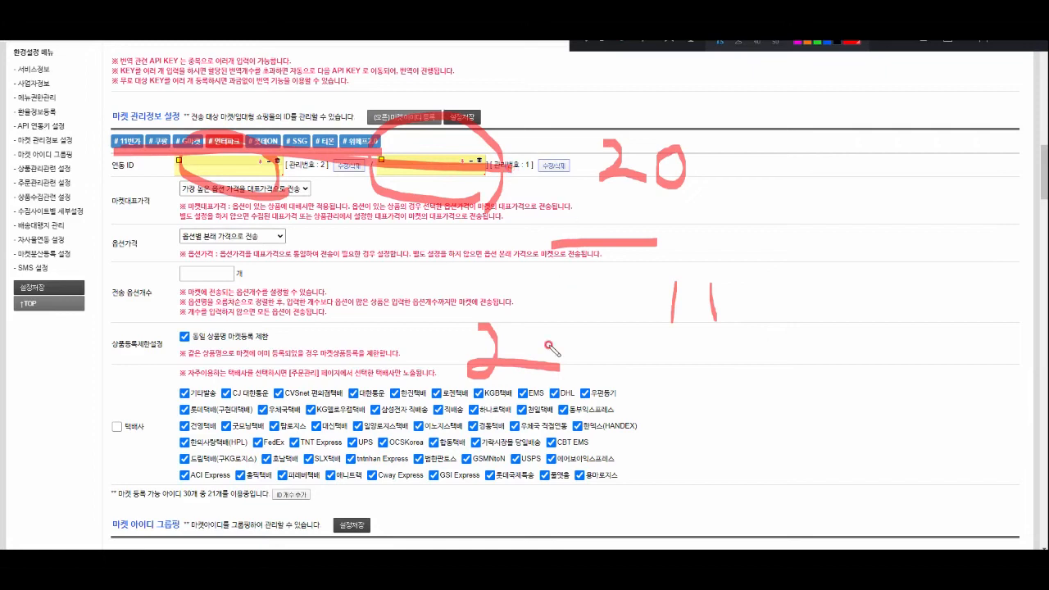
pyautogui.rightClick(598, 358)
# Step: Circle the 인터파크 entry and draw arrows to both linked ID fields
pyautogui.moveTo(754, 248)
pyautogui.mouseDown()
pyautogui.moveTo(724, 275)
pyautogui.moveTo(768, 254)
pyautogui.moveTo(747, 248)
pyautogui.mouseUp()
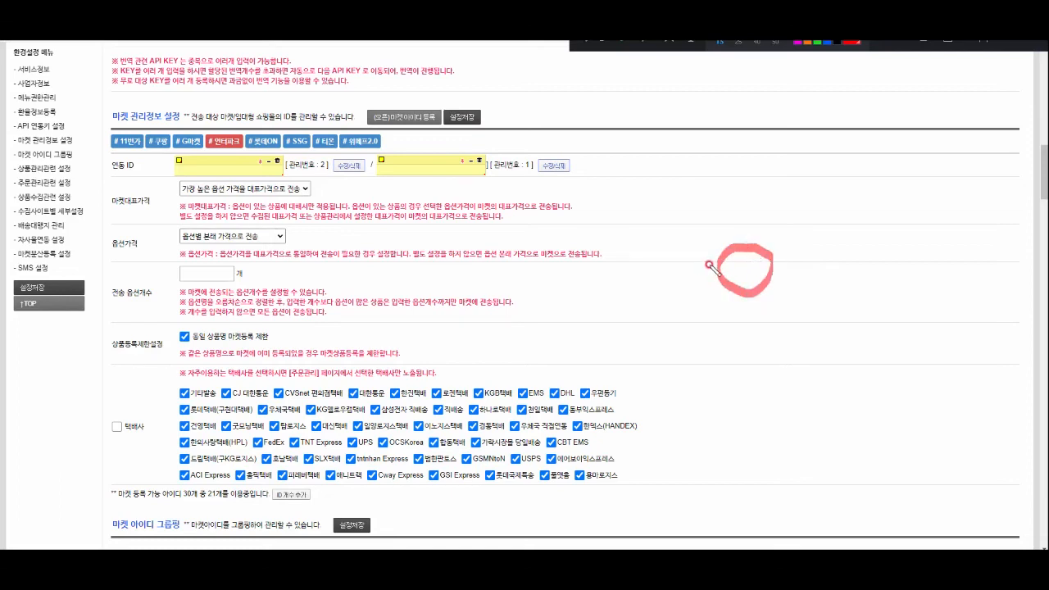
pyautogui.moveTo(250, 152)
pyautogui.mouseDown()
pyautogui.moveTo(237, 161)
pyautogui.moveTo(221, 123)
pyautogui.moveTo(254, 147)
pyautogui.moveTo(244, 156)
pyautogui.mouseUp()
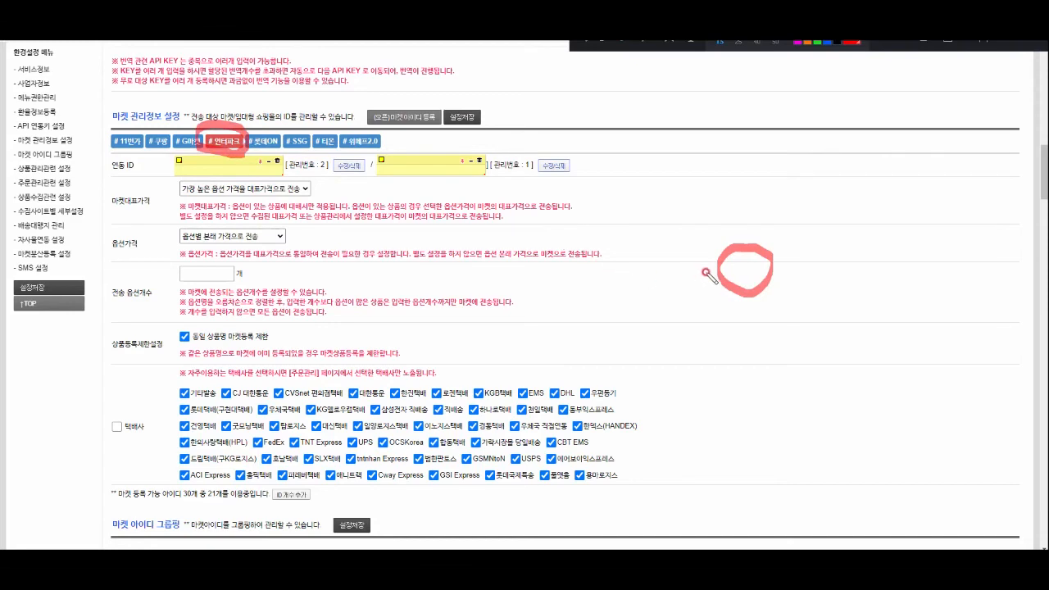
pyautogui.moveTo(714, 271)
pyautogui.mouseDown()
pyautogui.moveTo(645, 283)
pyautogui.moveTo(285, 171)
pyautogui.mouseUp()
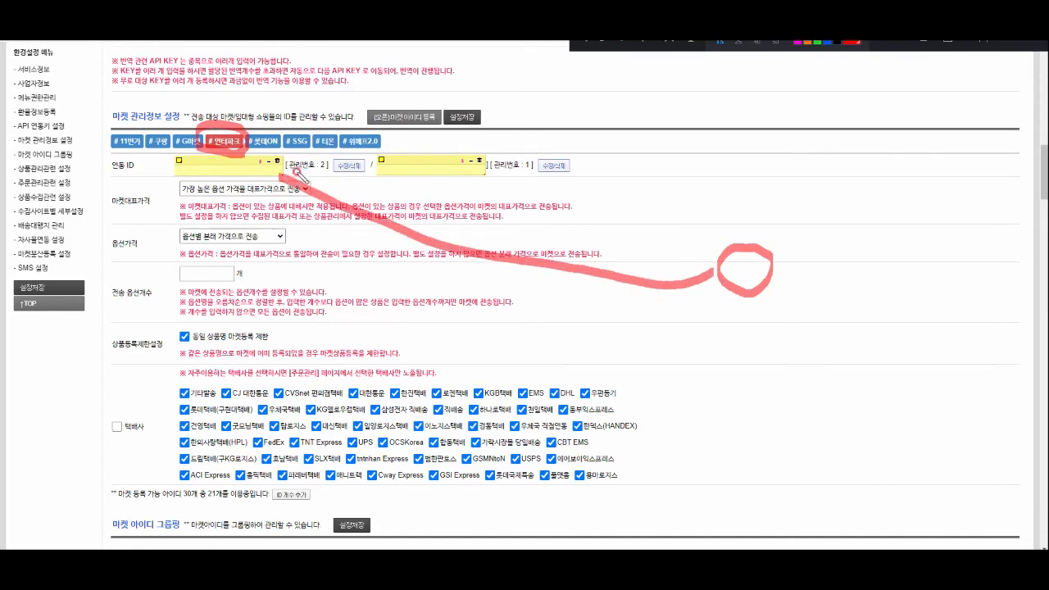
pyautogui.moveTo(721, 261)
pyautogui.mouseDown()
pyautogui.moveTo(566, 217)
pyautogui.moveTo(478, 174)
pyautogui.moveTo(545, 227)
pyautogui.mouseUp()
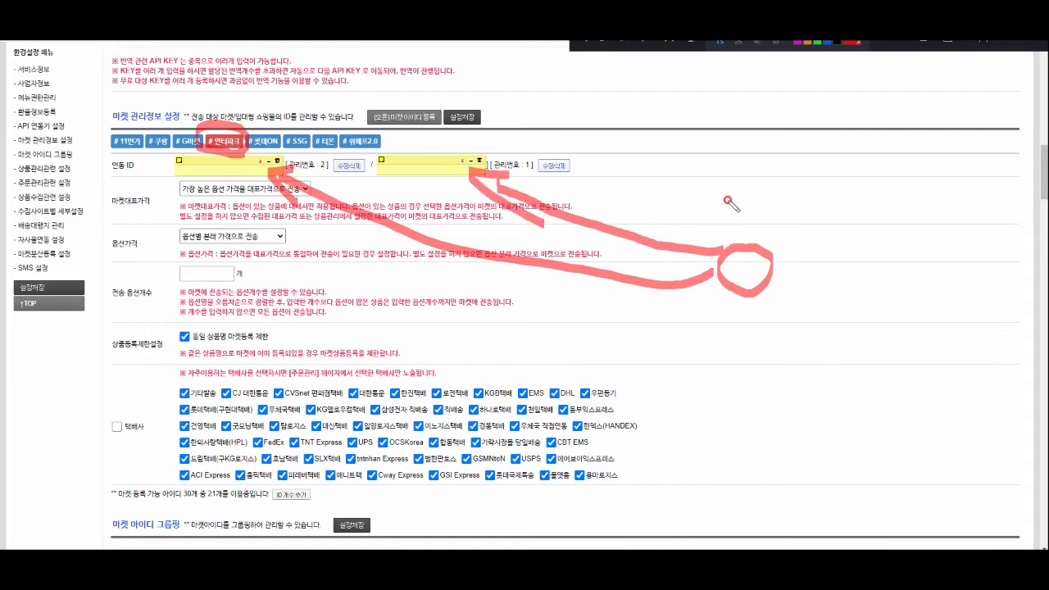
pyautogui.moveTo(683, 174); pyautogui.dragTo(616, 274)
# Step: Clear the strokes, redraw an arrow to the second ID field, and loop the 마켓대표가격 row
pyautogui.moveTo(600, 174)
pyautogui.mouseDown()
pyautogui.moveTo(685, 287)
pyautogui.moveTo(724, 296)
pyautogui.moveTo(631, 346)
pyautogui.moveTo(303, 209)
pyautogui.mouseUp()
pyautogui.press('Delete')
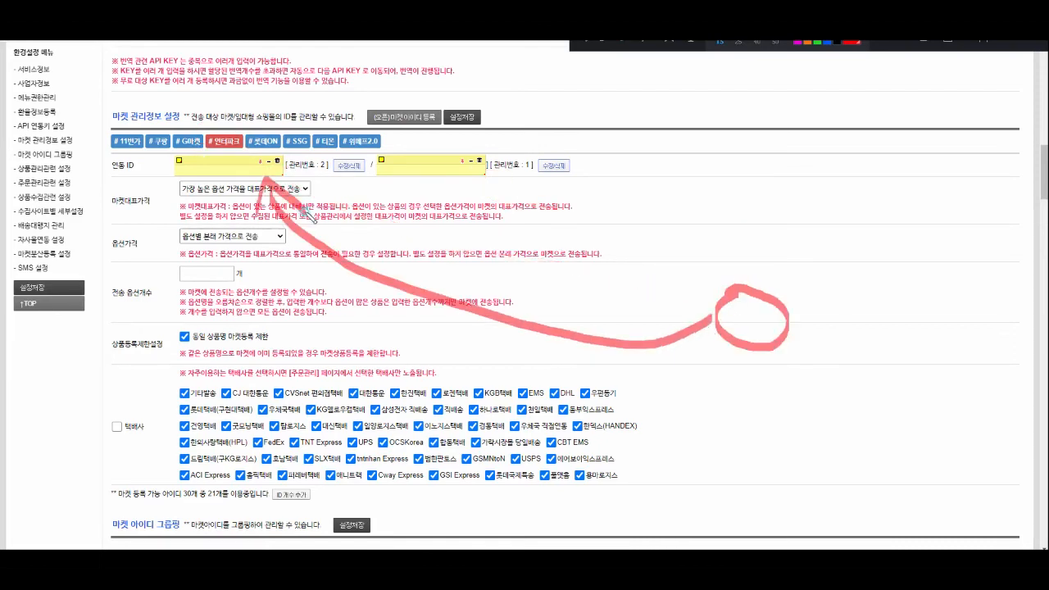
pyautogui.moveTo(752, 185)
pyautogui.mouseDown()
pyautogui.moveTo(808, 211)
pyautogui.moveTo(744, 192)
pyautogui.moveTo(466, 170)
pyautogui.mouseUp()
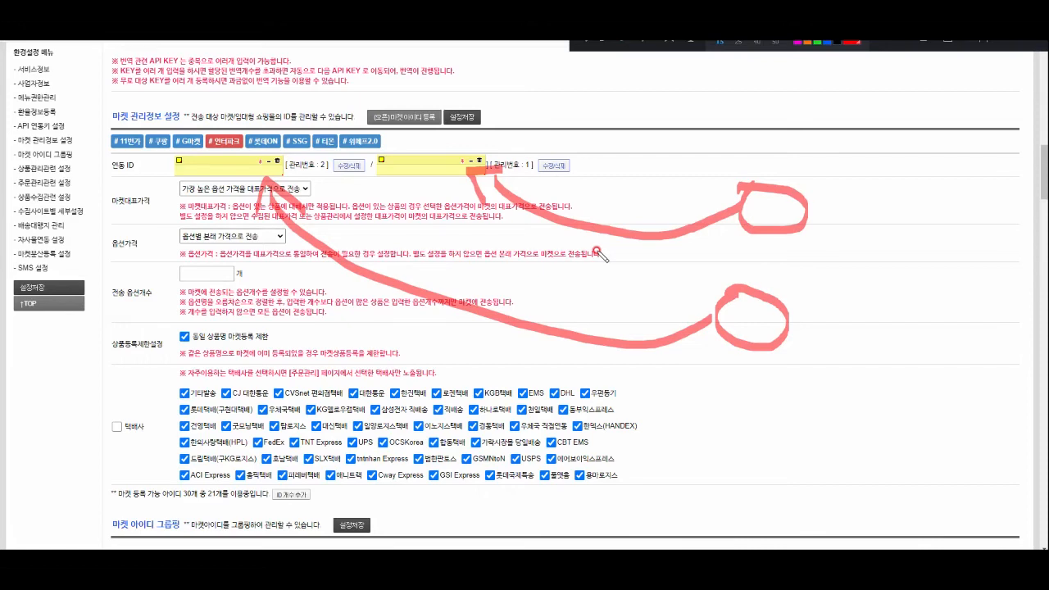
pyautogui.press('e')
pyautogui.moveTo(109, 210)
pyautogui.mouseDown()
pyautogui.moveTo(328, 225)
pyautogui.moveTo(344, 184)
pyautogui.moveTo(161, 168)
pyautogui.moveTo(119, 196)
pyautogui.moveTo(118, 218)
pyautogui.mouseUp()
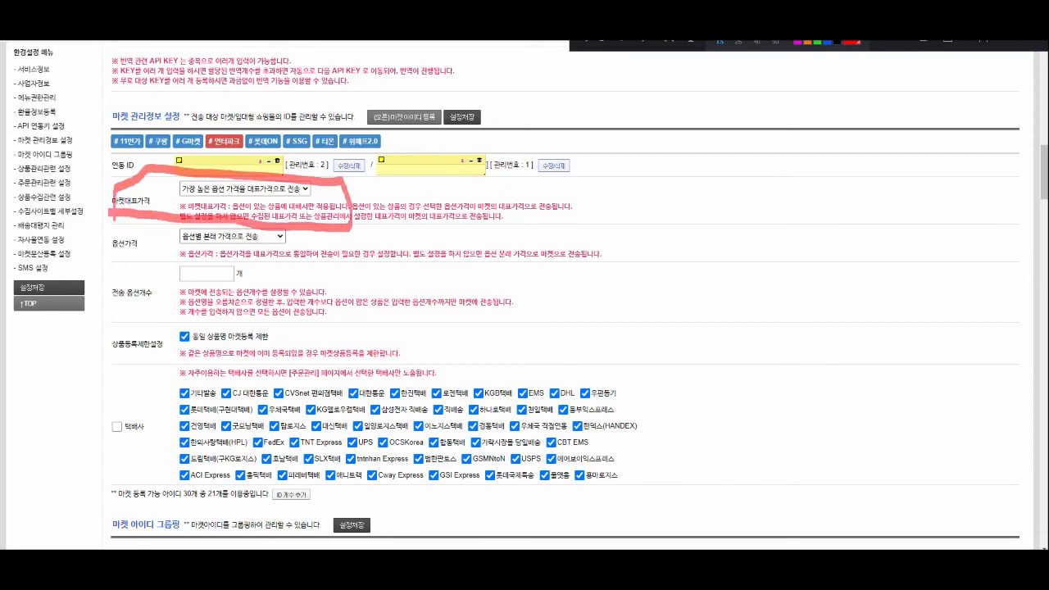
pyautogui.click(305, 189)
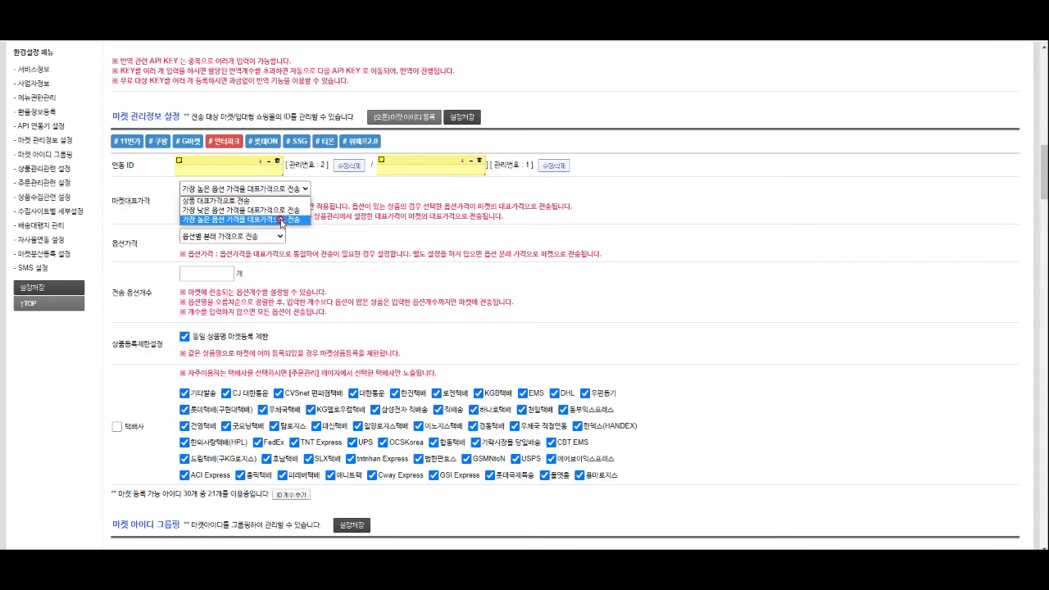
pyautogui.click(281, 220)
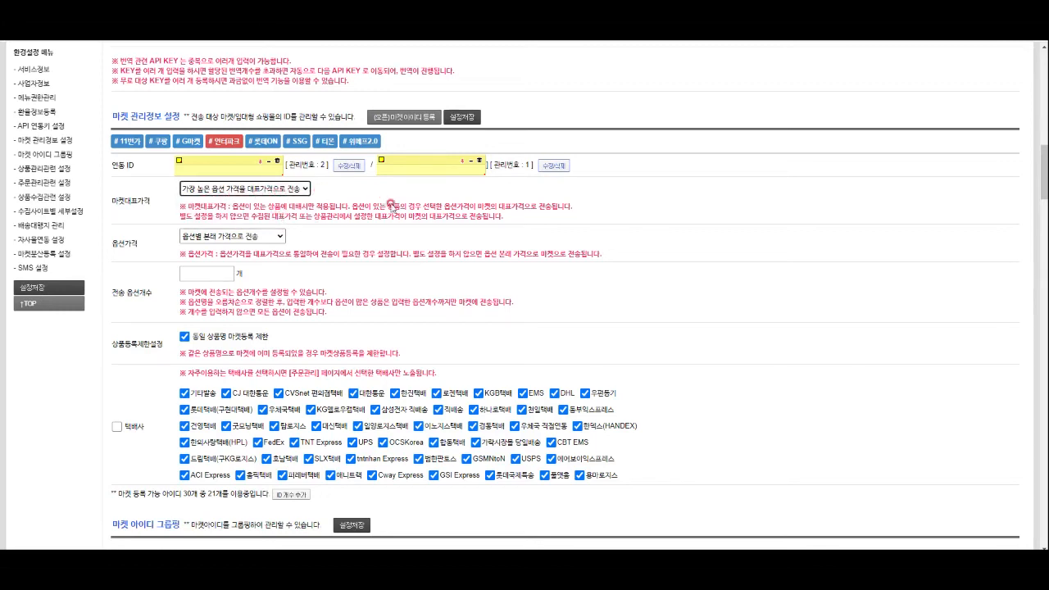
pyautogui.click(299, 193)
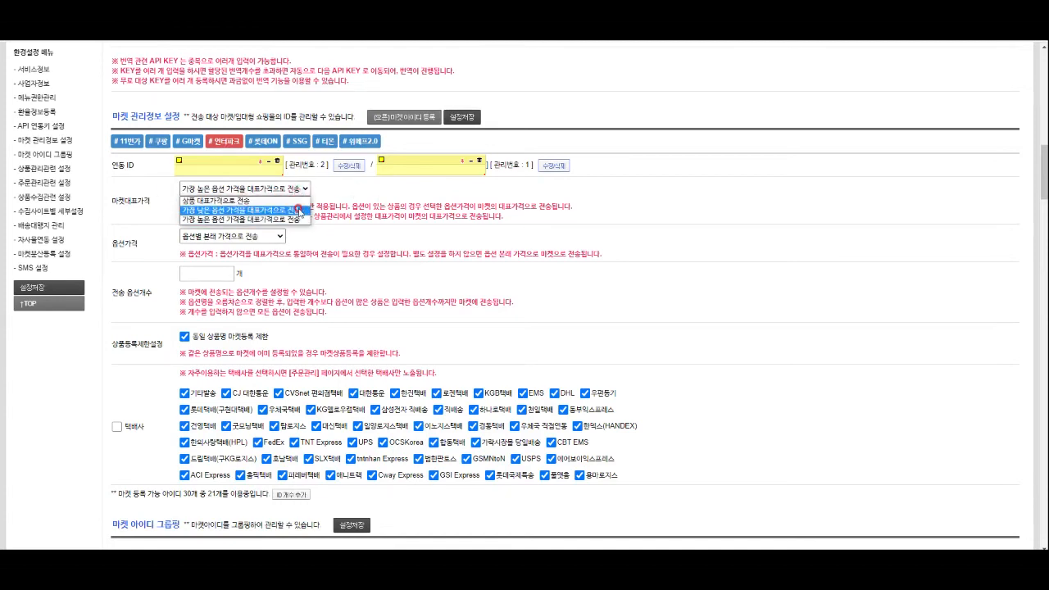
pyautogui.click(301, 221)
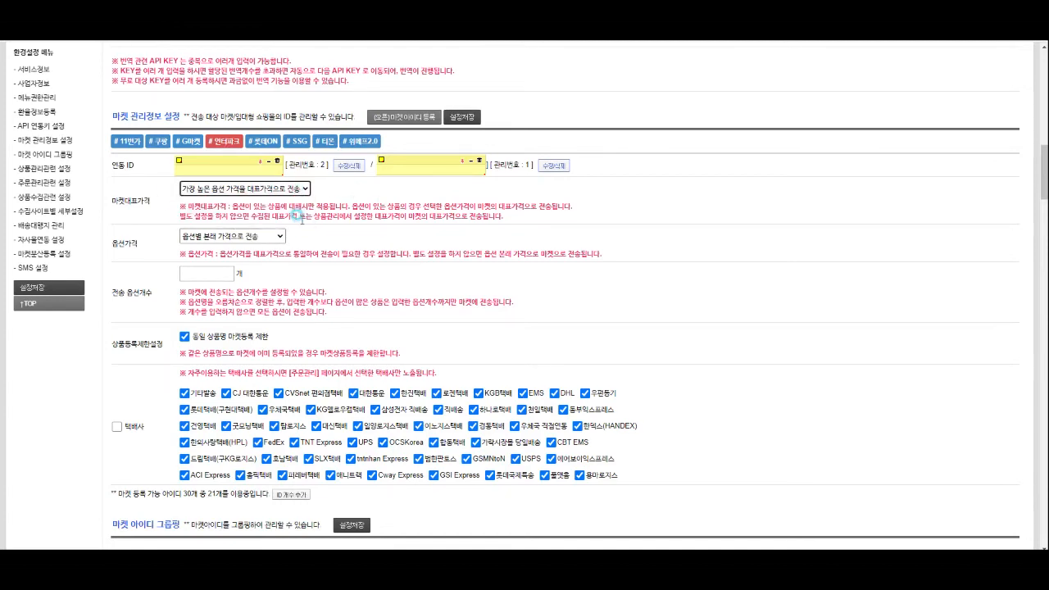
pyautogui.click(280, 236)
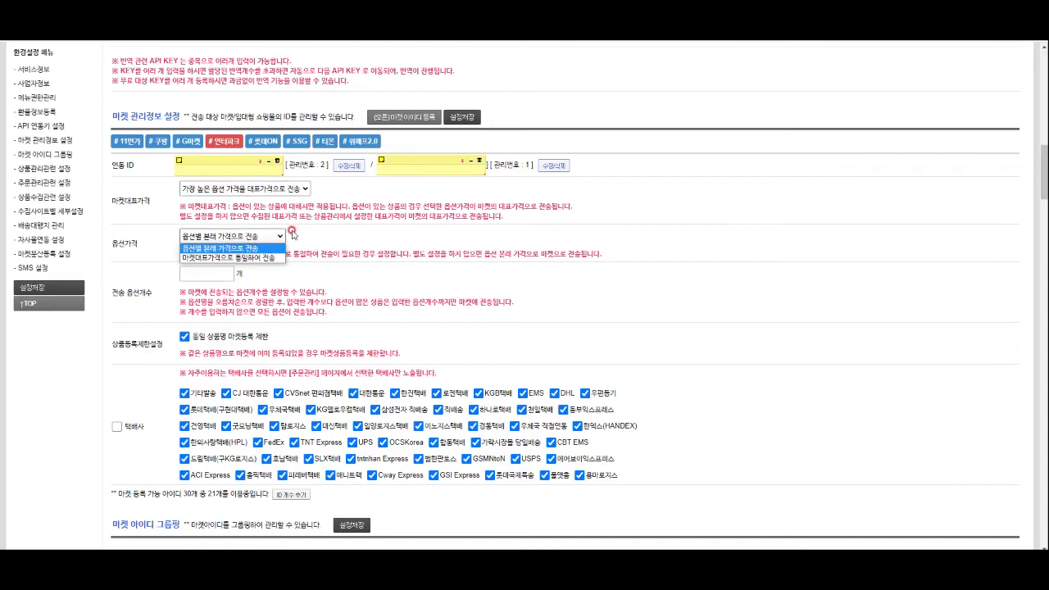
pyautogui.click(249, 249)
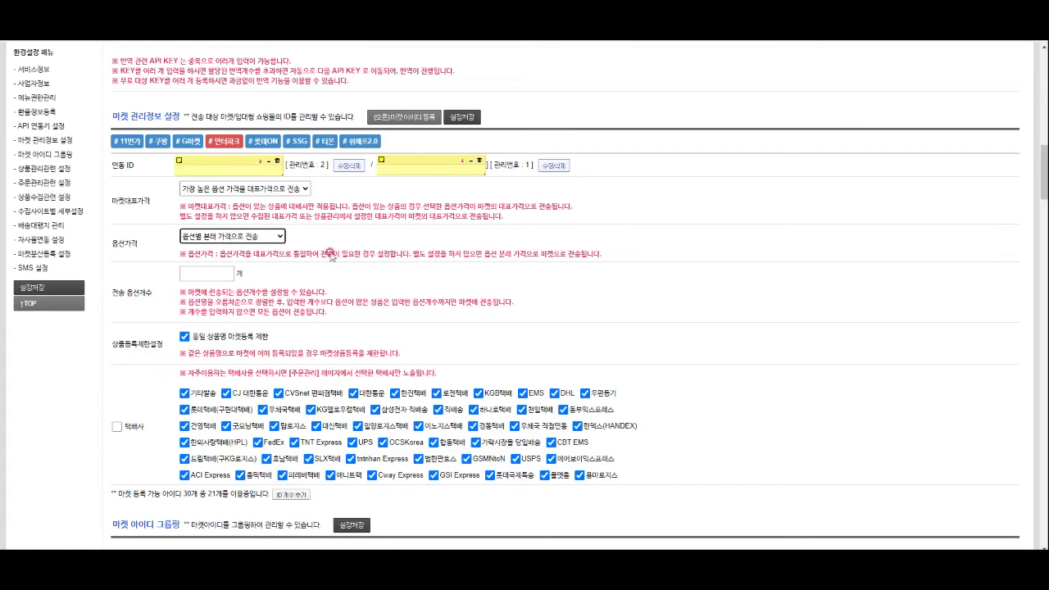
pyautogui.click(218, 271)
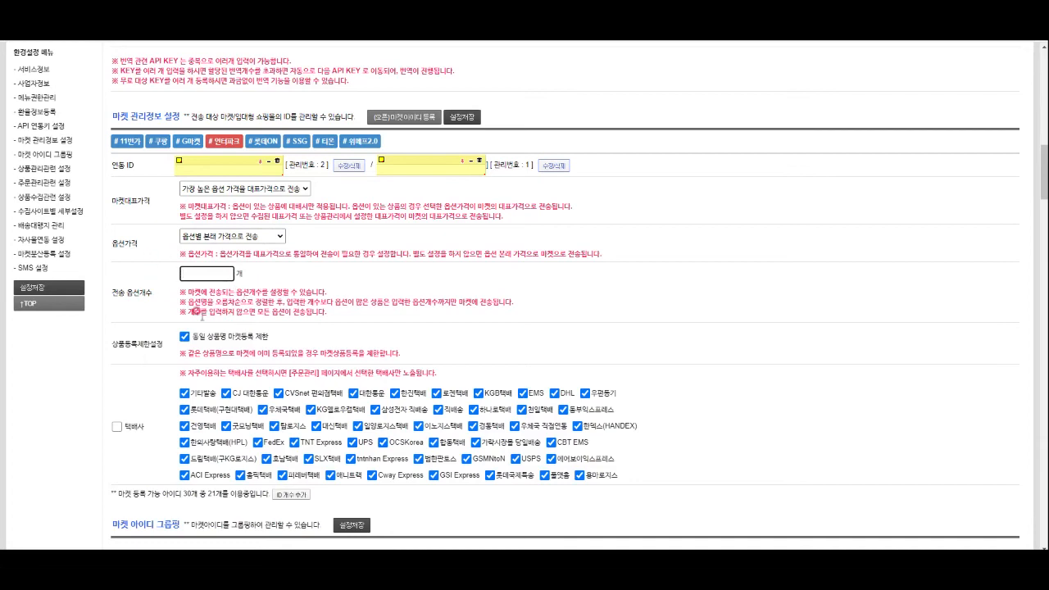
# Step: Check-mark 상품등록제한설정 and underline the same product name restriction option
pyautogui.moveTo(99, 328)
pyautogui.mouseDown()
pyautogui.moveTo(127, 321)
pyautogui.moveTo(146, 358)
pyautogui.moveTo(162, 359)
pyautogui.moveTo(191, 324)
pyautogui.mouseUp()
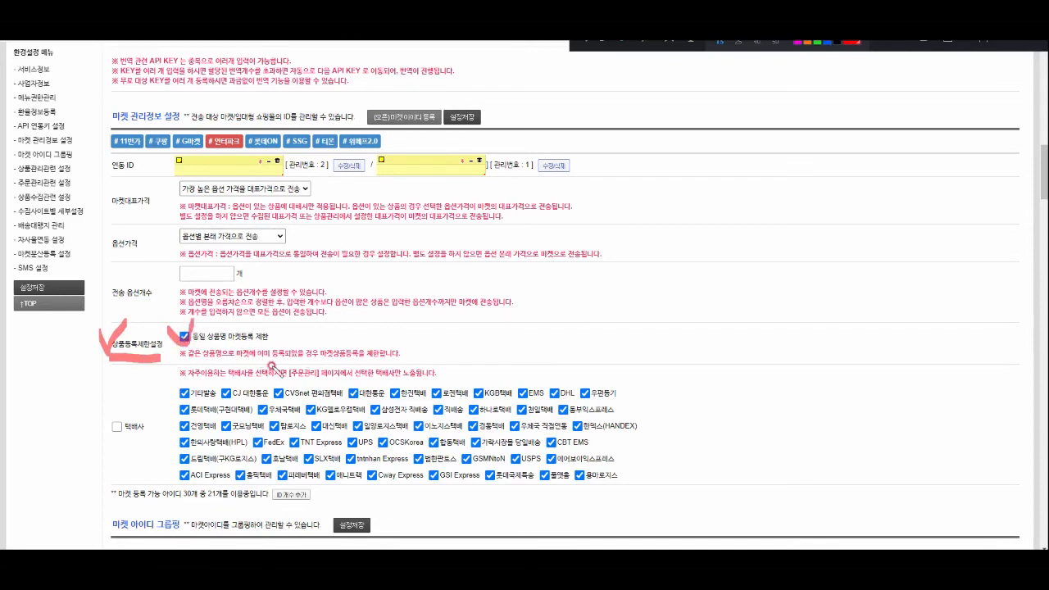
pyautogui.moveTo(200, 345); pyautogui.dragTo(276, 351)
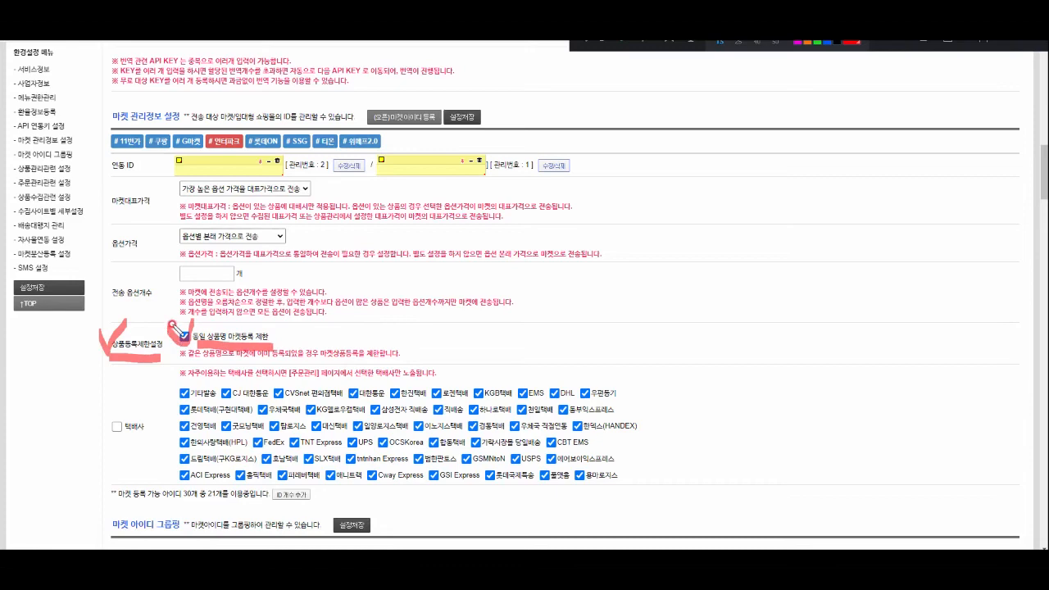
pyautogui.moveTo(174, 325)
pyautogui.mouseDown()
pyautogui.moveTo(182, 344)
pyautogui.moveTo(202, 314)
pyautogui.mouseUp()
# Step: Loop and X-mark the 택배사 checkbox list, then underline the 마켓 아이디 그룹핑 section
pyautogui.moveTo(626, 495)
pyautogui.mouseDown()
pyautogui.moveTo(275, 503)
pyautogui.moveTo(340, 372)
pyautogui.moveTo(653, 498)
pyautogui.moveTo(585, 498)
pyautogui.mouseUp()
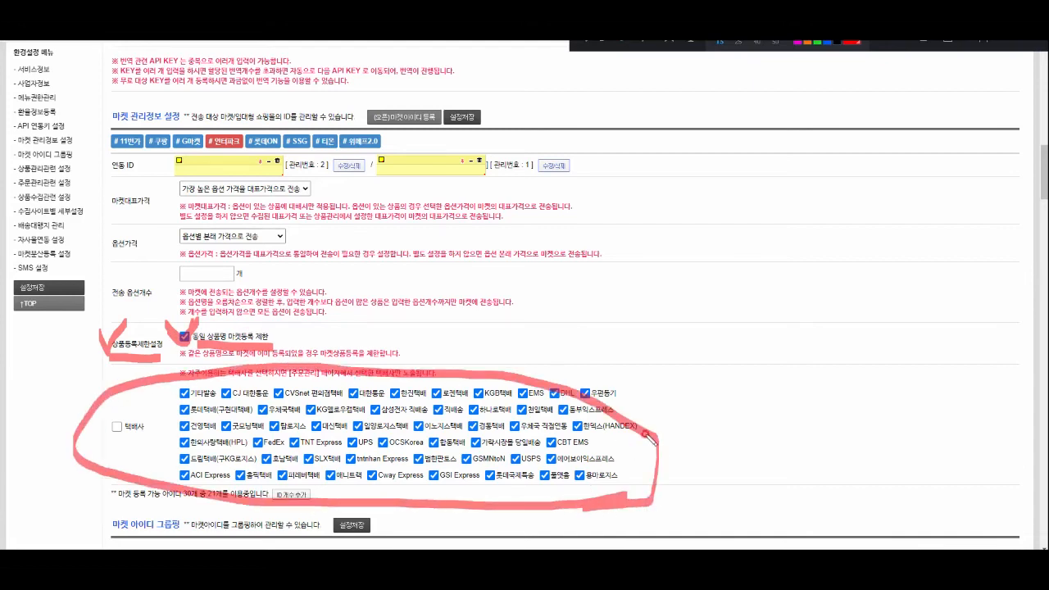
pyautogui.moveTo(688, 360); pyautogui.dragTo(663, 426)
pyautogui.moveTo(652, 367); pyautogui.dragTo(719, 418)
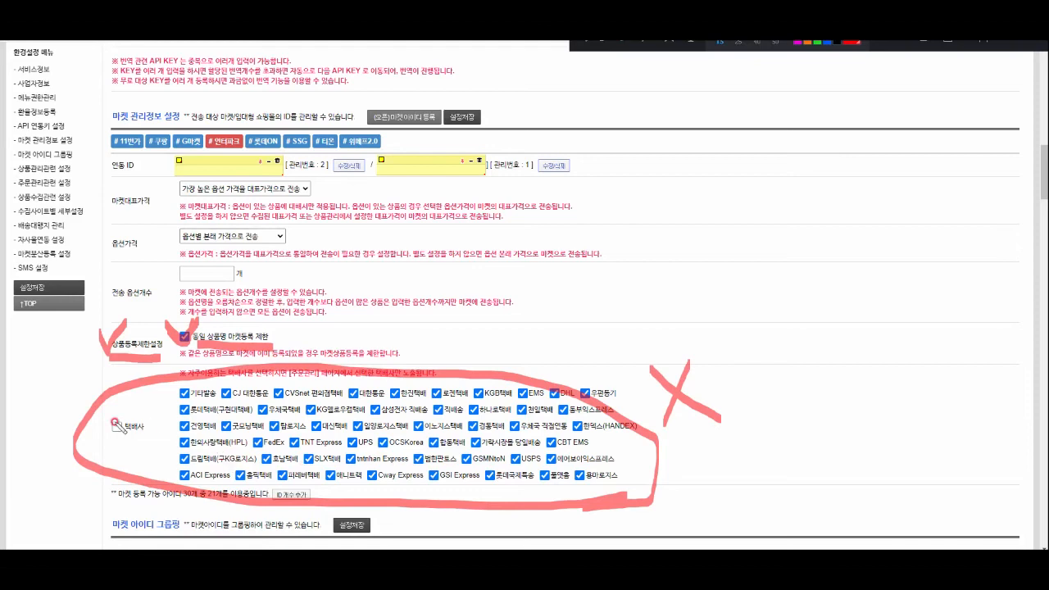
pyautogui.moveTo(110, 420); pyautogui.dragTo(138, 412)
pyautogui.scroll(-4, 442, 449)
pyautogui.moveTo(104, 206)
pyautogui.mouseDown()
pyautogui.moveTo(220, 214)
pyautogui.moveTo(229, 175)
pyautogui.mouseUp()
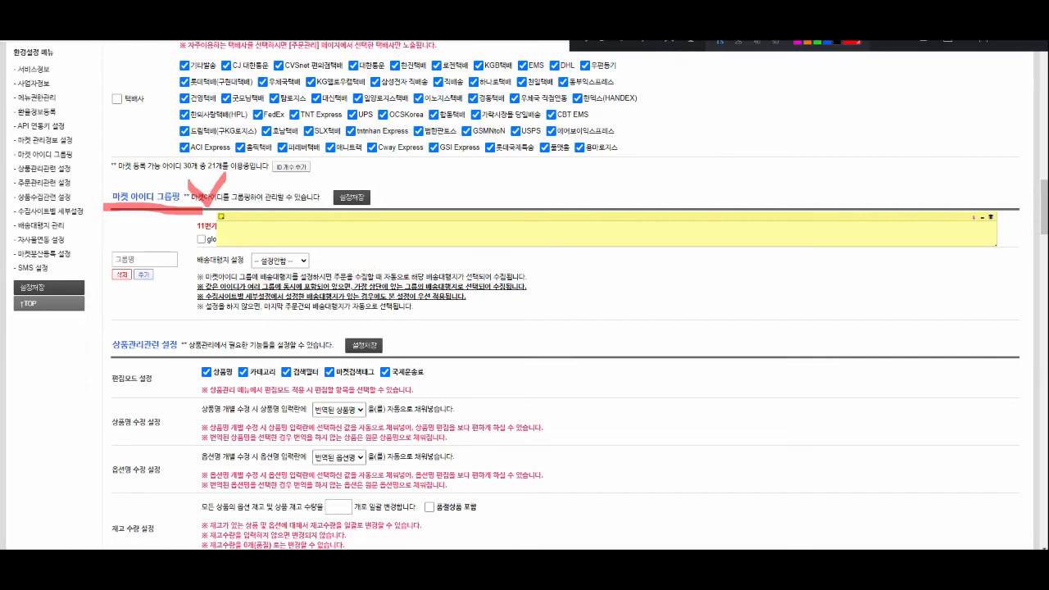
# Step: Mark the 편집모드 options, including product name, search filter and market search tag
pyautogui.scroll(-3, 196, 200)
pyautogui.moveTo(205, 199)
pyautogui.mouseDown()
pyautogui.moveTo(106, 168)
pyautogui.moveTo(195, 199)
pyautogui.mouseUp()
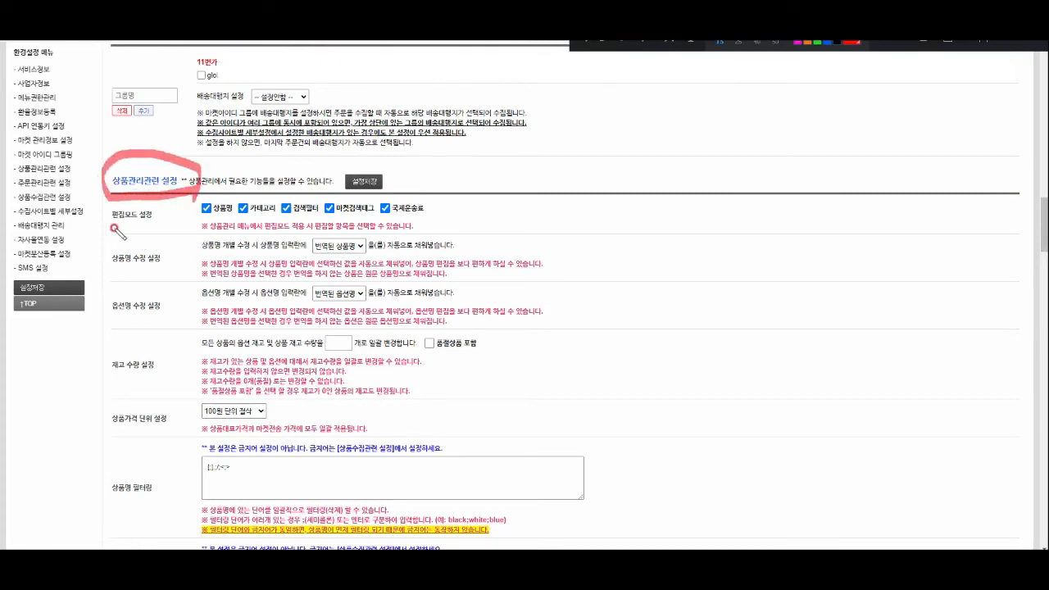
pyautogui.moveTo(105, 227)
pyautogui.mouseDown()
pyautogui.moveTo(174, 231)
pyautogui.moveTo(164, 210)
pyautogui.moveTo(175, 222)
pyautogui.moveTo(198, 194)
pyautogui.mouseUp()
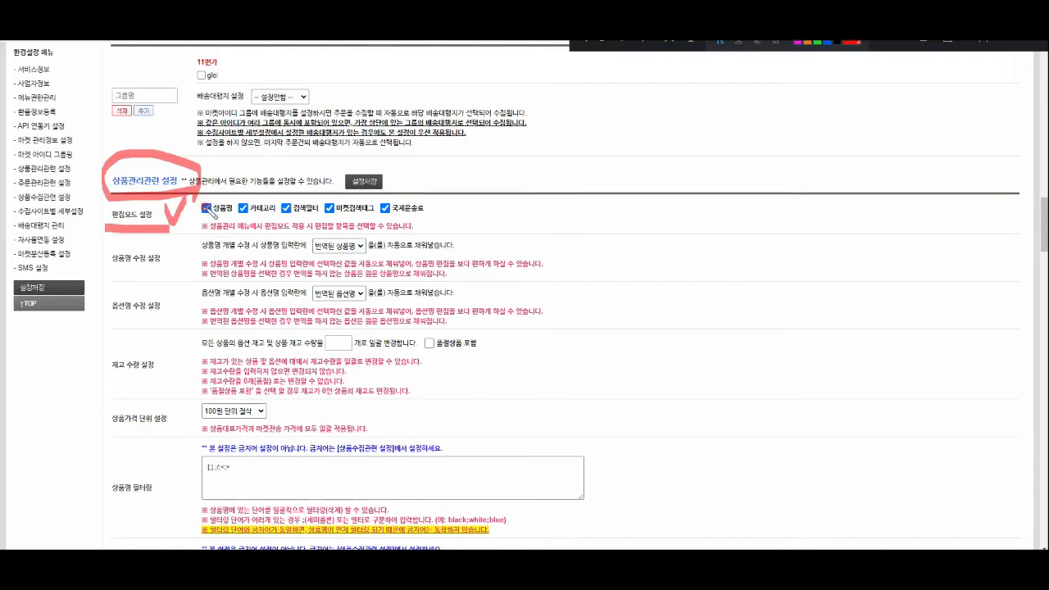
pyautogui.moveTo(199, 199)
pyautogui.mouseDown()
pyautogui.moveTo(214, 194)
pyautogui.moveTo(244, 211)
pyautogui.moveTo(250, 196)
pyautogui.moveTo(284, 206)
pyautogui.moveTo(294, 198)
pyautogui.moveTo(329, 210)
pyautogui.moveTo(335, 195)
pyautogui.mouseUp()
pyautogui.moveTo(382, 200)
pyautogui.mouseDown()
pyautogui.moveTo(393, 209)
pyautogui.moveTo(389, 198)
pyautogui.moveTo(465, 210)
pyautogui.mouseUp()
pyautogui.moveTo(330, 204)
pyautogui.mouseDown()
pyautogui.moveTo(377, 209)
pyautogui.moveTo(224, 221)
pyautogui.moveTo(326, 190)
pyautogui.moveTo(313, 231)
pyautogui.mouseUp()
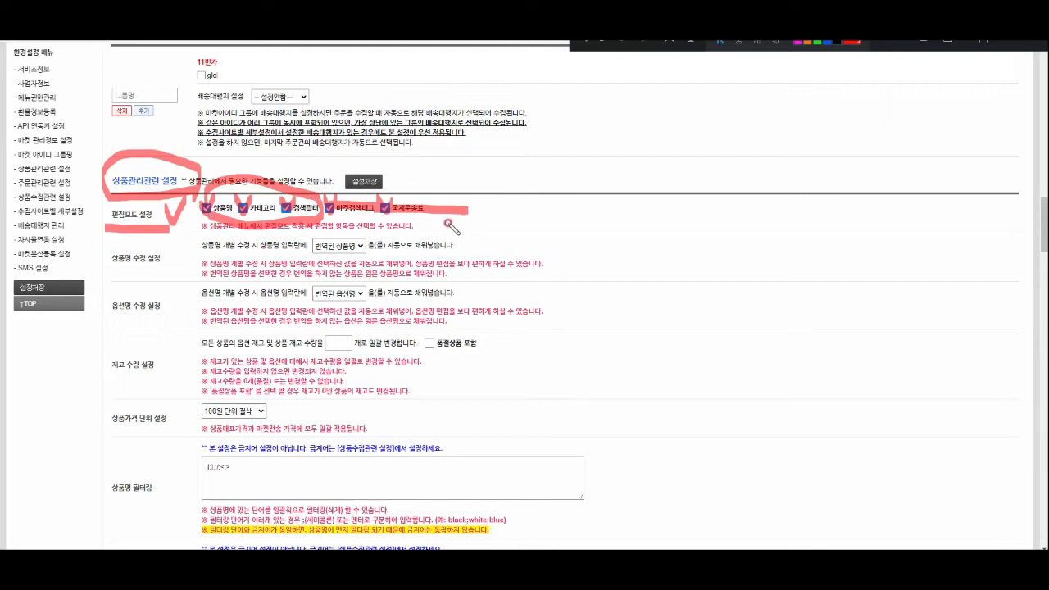
pyautogui.moveTo(413, 229)
pyautogui.mouseDown()
pyautogui.moveTo(360, 236)
pyautogui.moveTo(234, 201)
pyautogui.moveTo(407, 221)
pyautogui.mouseUp()
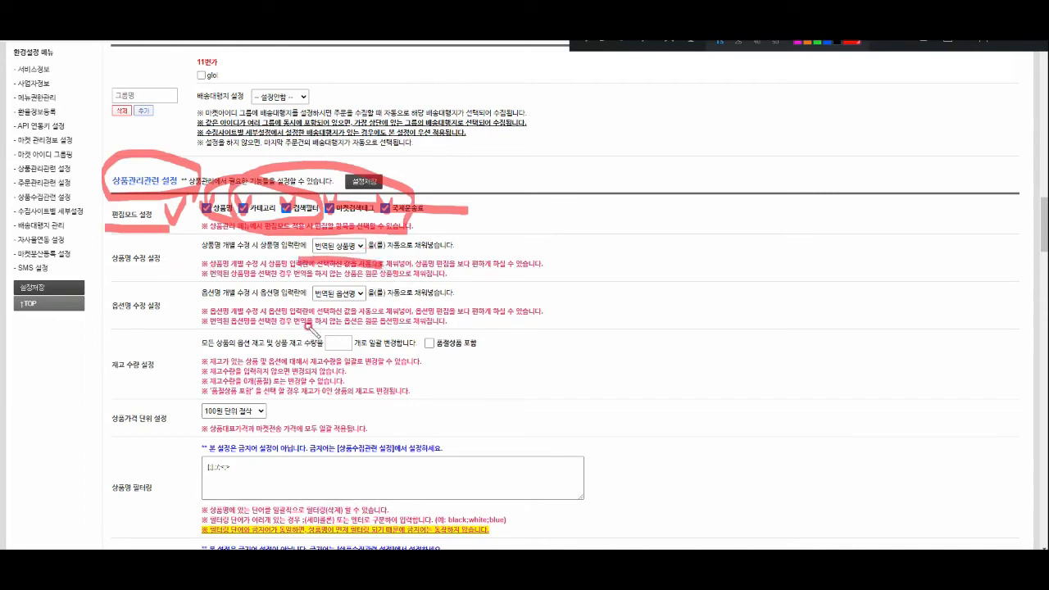
# Step: Highlight the option name, stock quantity, sold-out and representative price notes
pyautogui.moveTo(300, 311); pyautogui.dragTo(387, 311)
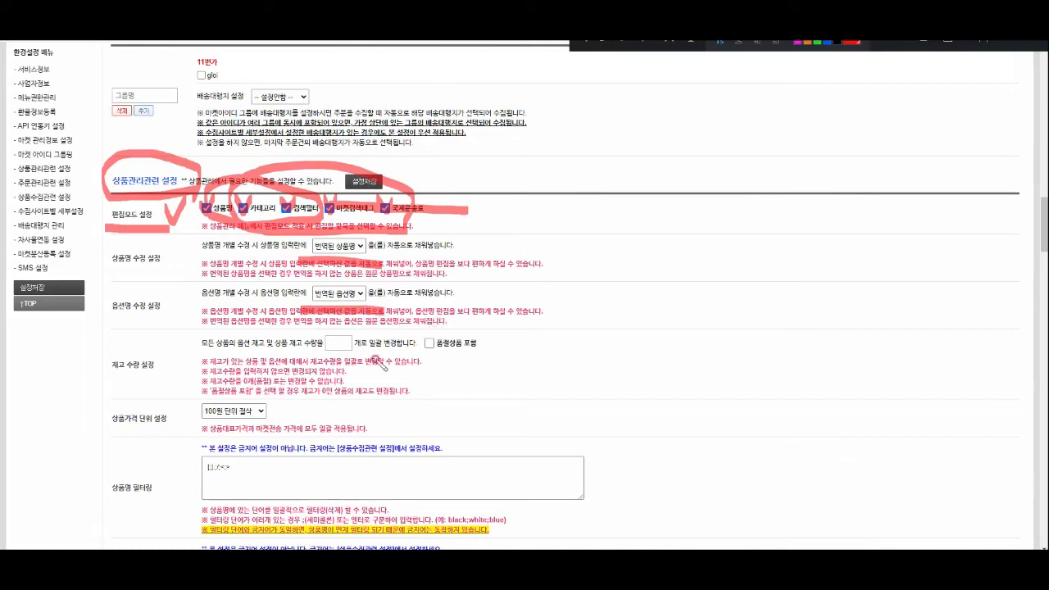
pyautogui.moveTo(316, 358); pyautogui.dragTo(366, 356)
pyautogui.moveTo(486, 340)
pyautogui.mouseDown()
pyautogui.moveTo(473, 370)
pyautogui.moveTo(495, 371)
pyautogui.mouseUp()
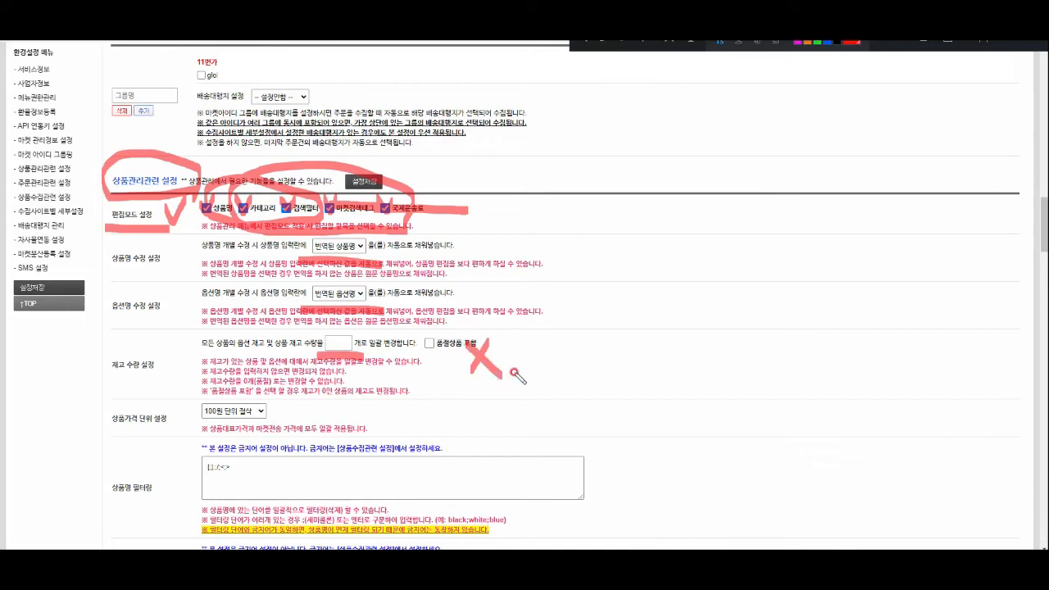
pyautogui.moveTo(205, 427)
pyautogui.mouseDown()
pyautogui.moveTo(306, 433)
pyautogui.moveTo(342, 376)
pyautogui.mouseUp()
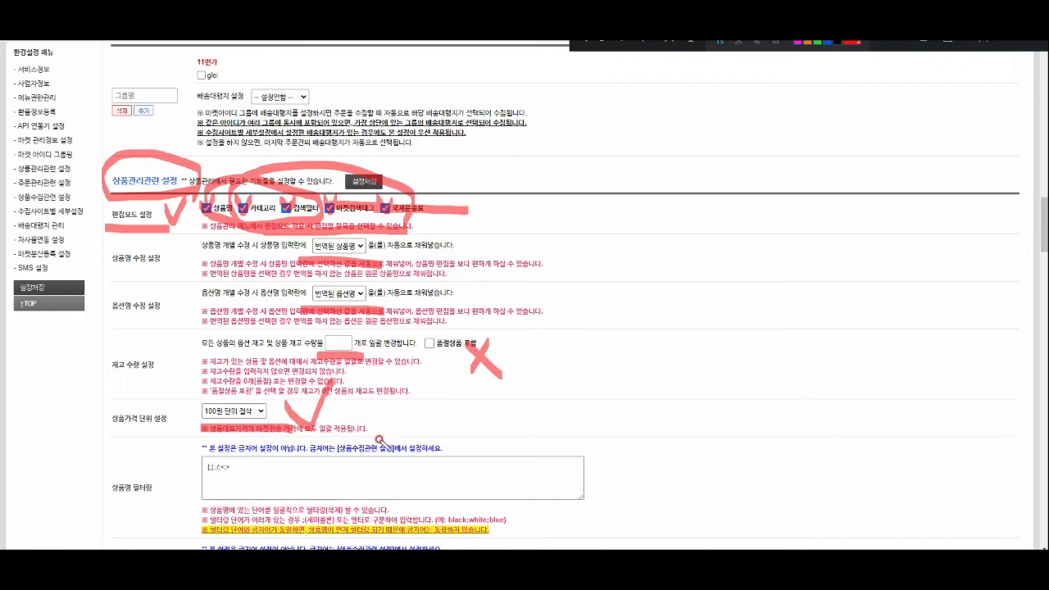
pyautogui.scroll(-2, 115, 327)
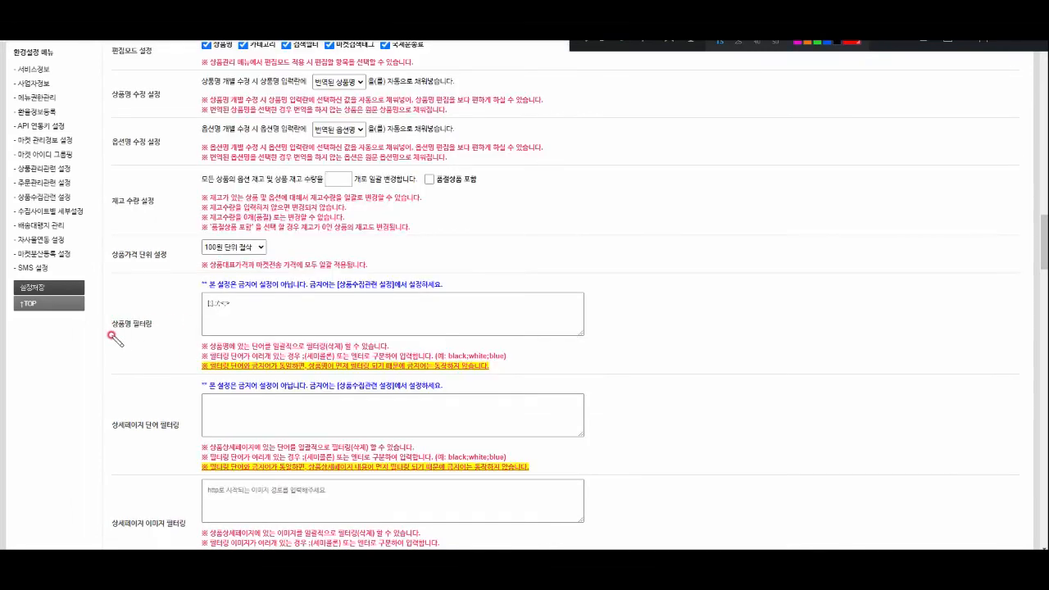
# Step: Underline and check-mark the 상품명 필터링 label, its note, filter box and warning line
pyautogui.moveTo(110, 341); pyautogui.dragTo(165, 342)
pyautogui.moveTo(144, 302); pyautogui.dragTo(175, 291)
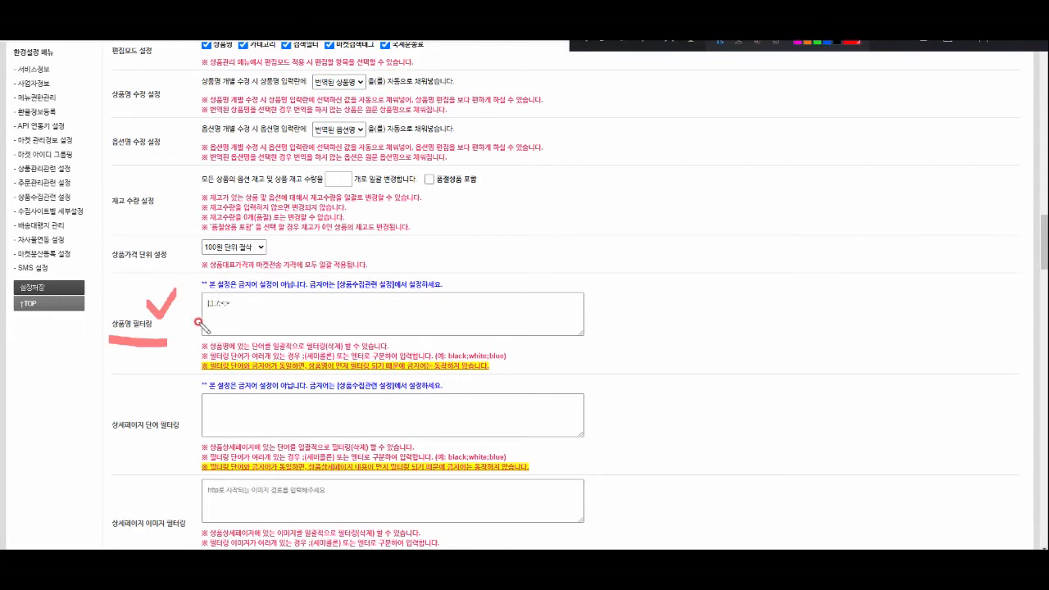
pyautogui.moveTo(223, 327)
pyautogui.mouseDown()
pyautogui.moveTo(323, 325)
pyautogui.moveTo(186, 313)
pyautogui.moveTo(261, 331)
pyautogui.mouseUp()
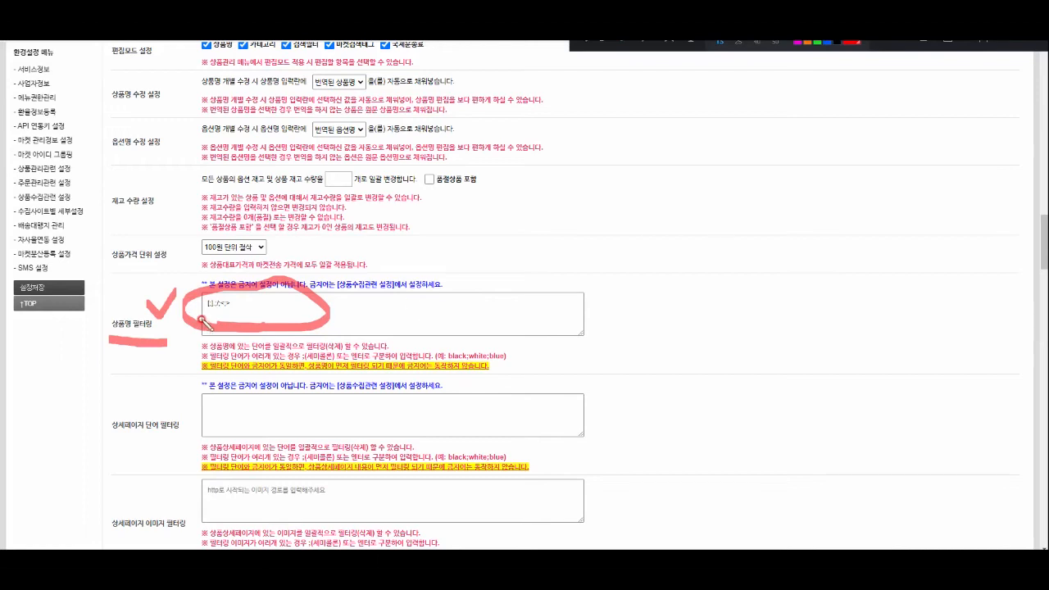
pyautogui.moveTo(245, 291)
pyautogui.mouseDown()
pyautogui.moveTo(260, 315)
pyautogui.moveTo(289, 279)
pyautogui.mouseUp()
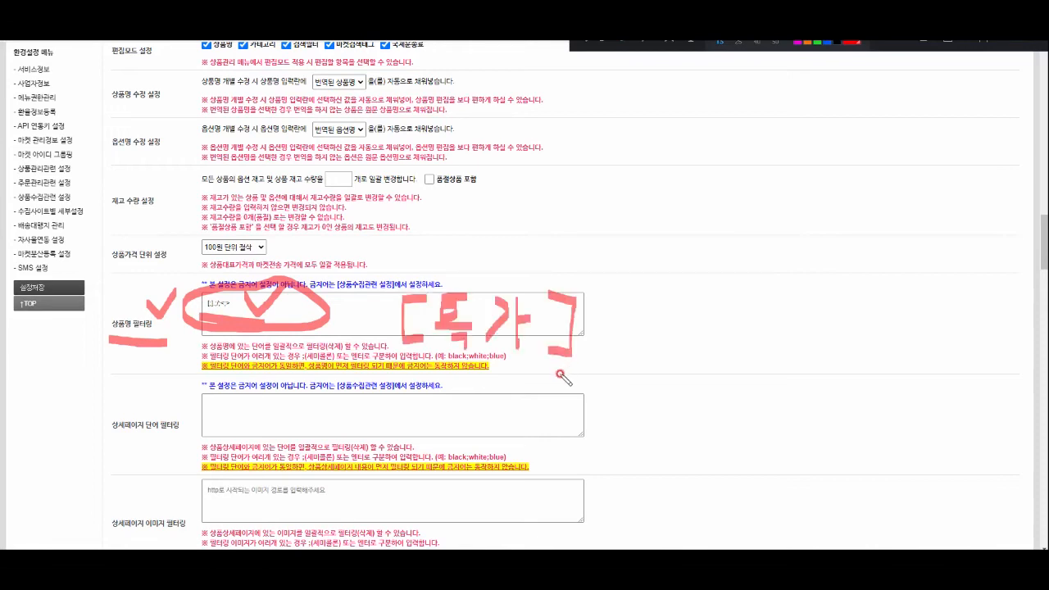
pyautogui.moveTo(421, 366); pyautogui.dragTo(522, 365)
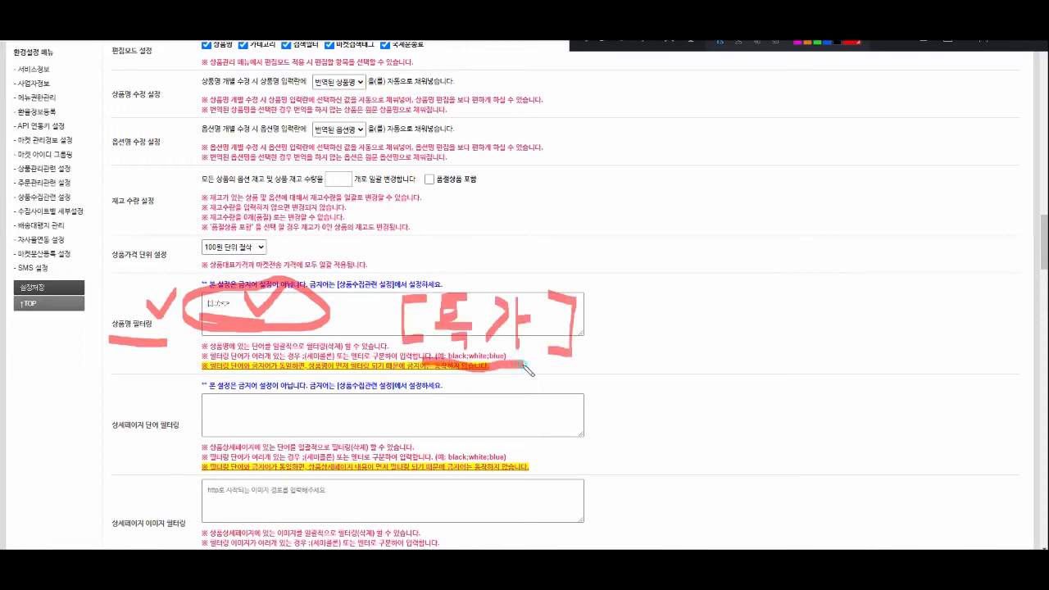
pyautogui.moveTo(512, 268); pyautogui.dragTo(543, 256)
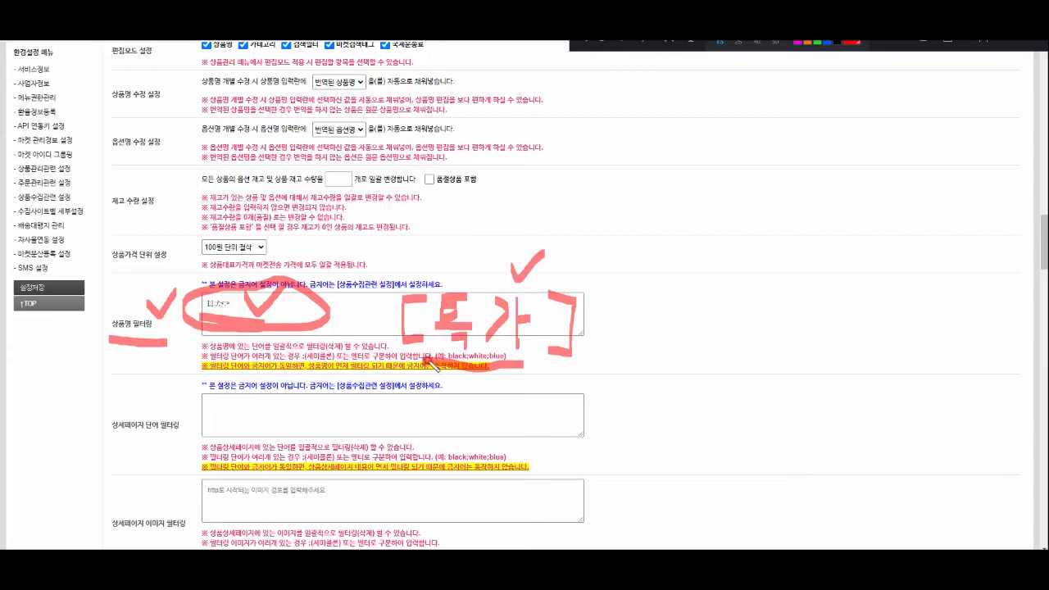
# Step: Circle and cross out the [특가] example note, then erase all the red pen markup
pyautogui.moveTo(434, 363)
pyautogui.mouseDown()
pyautogui.moveTo(364, 340)
pyautogui.moveTo(432, 321)
pyautogui.mouseUp()
pyautogui.moveTo(570, 375)
pyautogui.mouseDown()
pyautogui.moveTo(533, 319)
pyautogui.moveTo(596, 313)
pyautogui.moveTo(569, 391)
pyautogui.mouseUp()
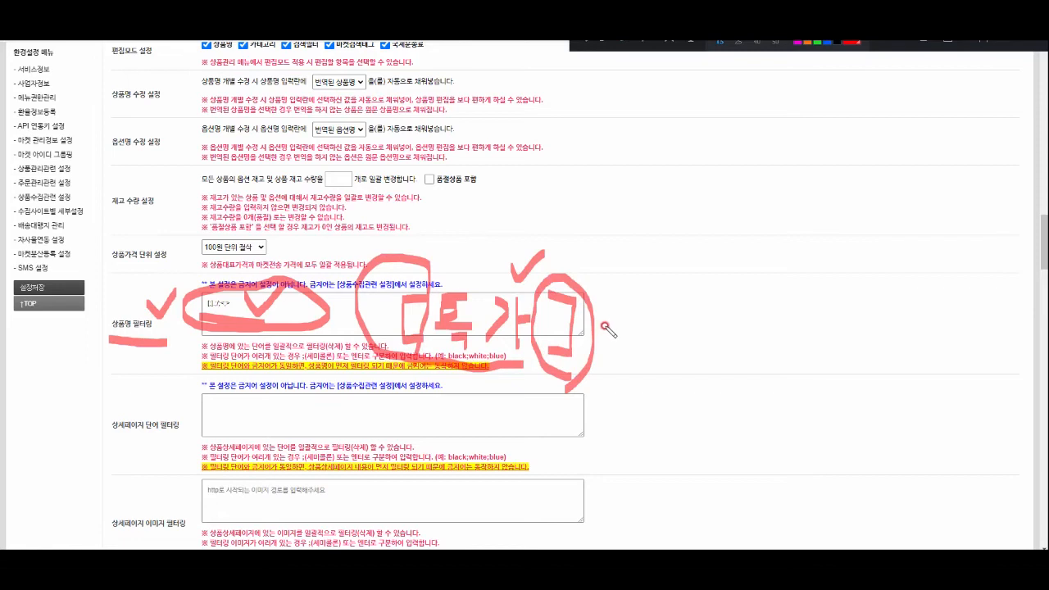
pyautogui.moveTo(624, 263); pyautogui.dragTo(602, 280)
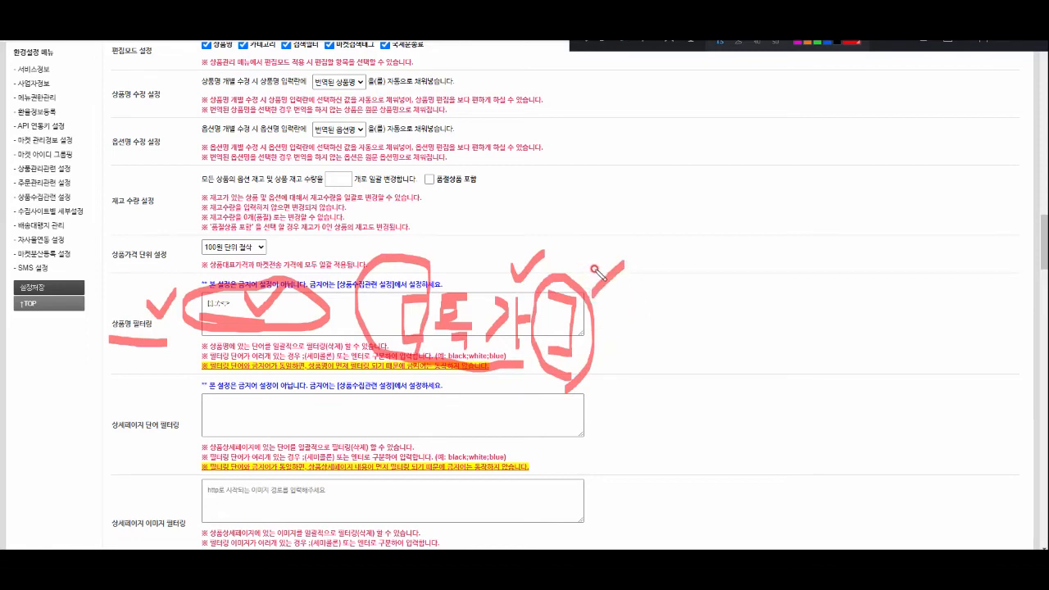
pyautogui.moveTo(559, 253); pyautogui.dragTo(608, 325)
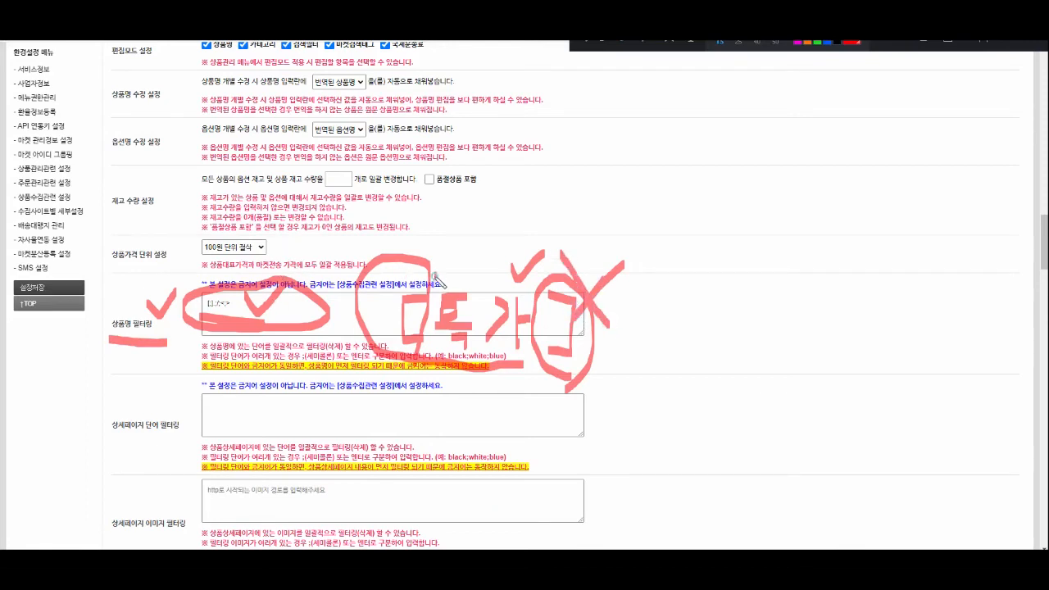
pyautogui.moveTo(378, 265); pyautogui.dragTo(414, 332)
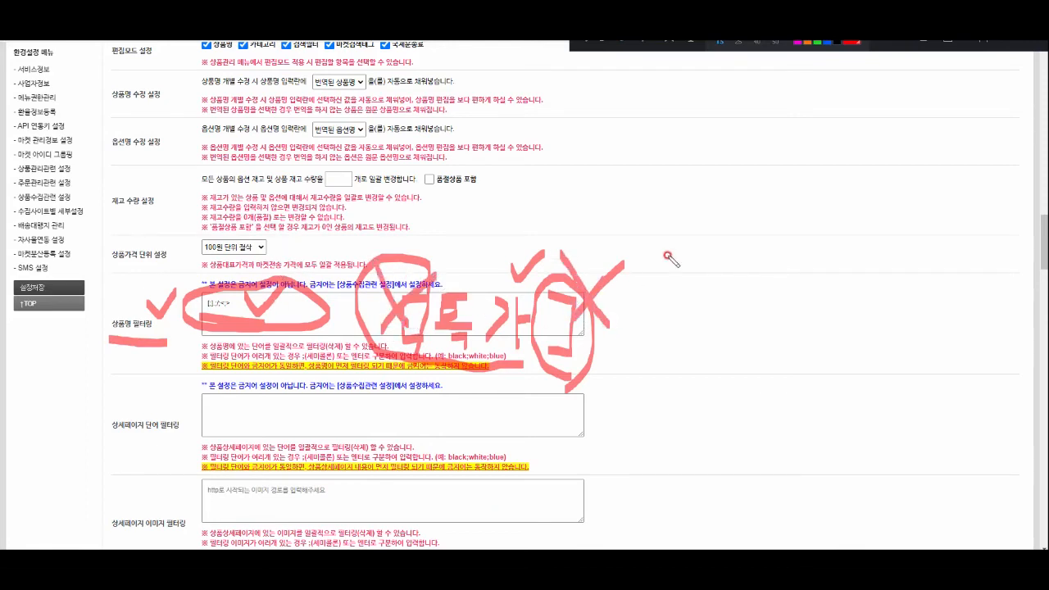
pyautogui.click(613, 53)
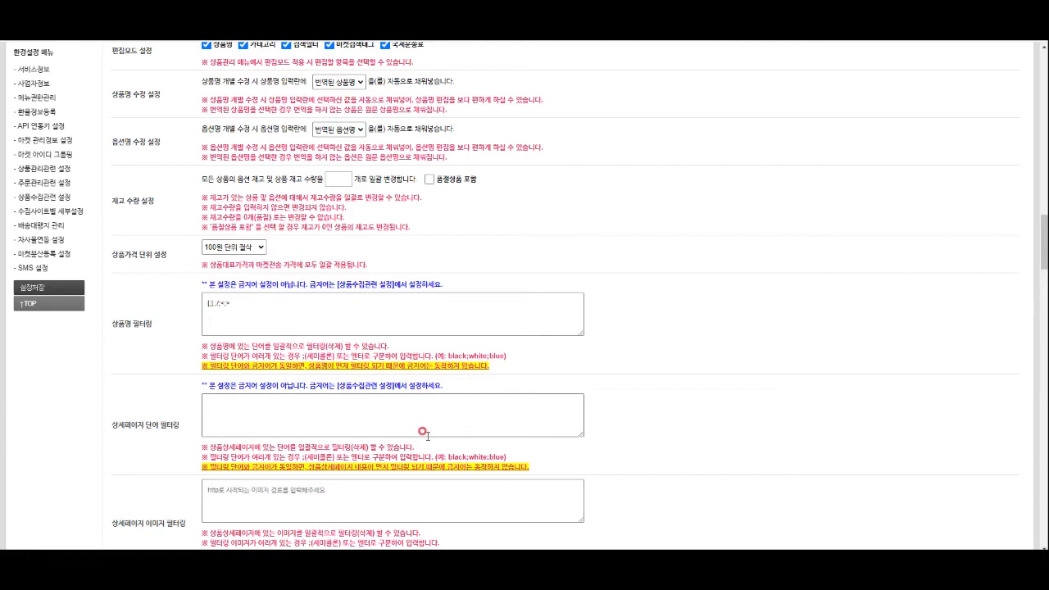
pyautogui.scroll(-1, 345, 428)
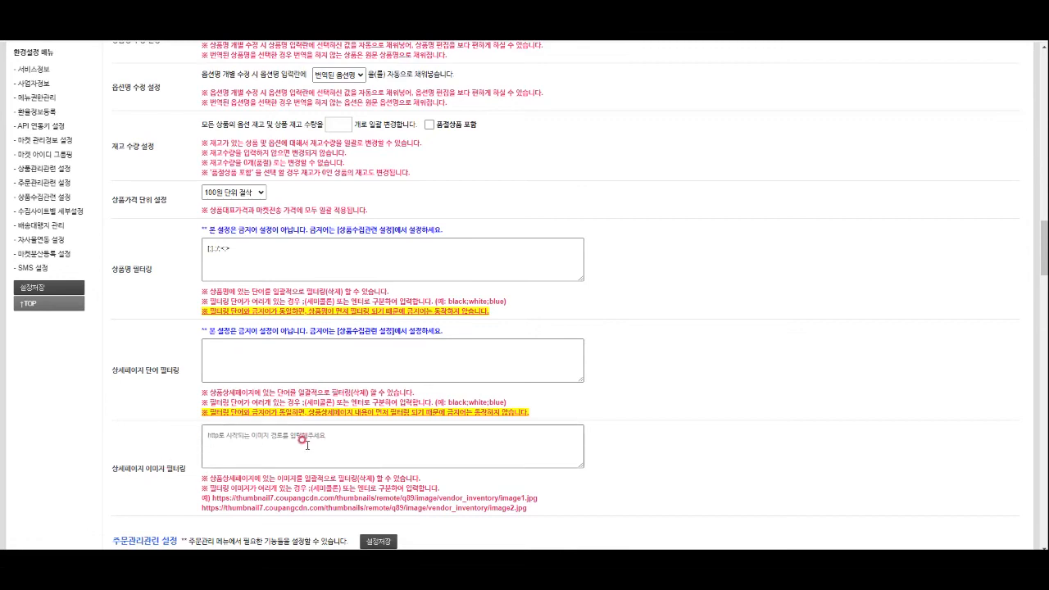
# Step: Scroll down to the 주문관리관련 설정 section and underline its heading
pyautogui.scroll(-1, 292, 438)
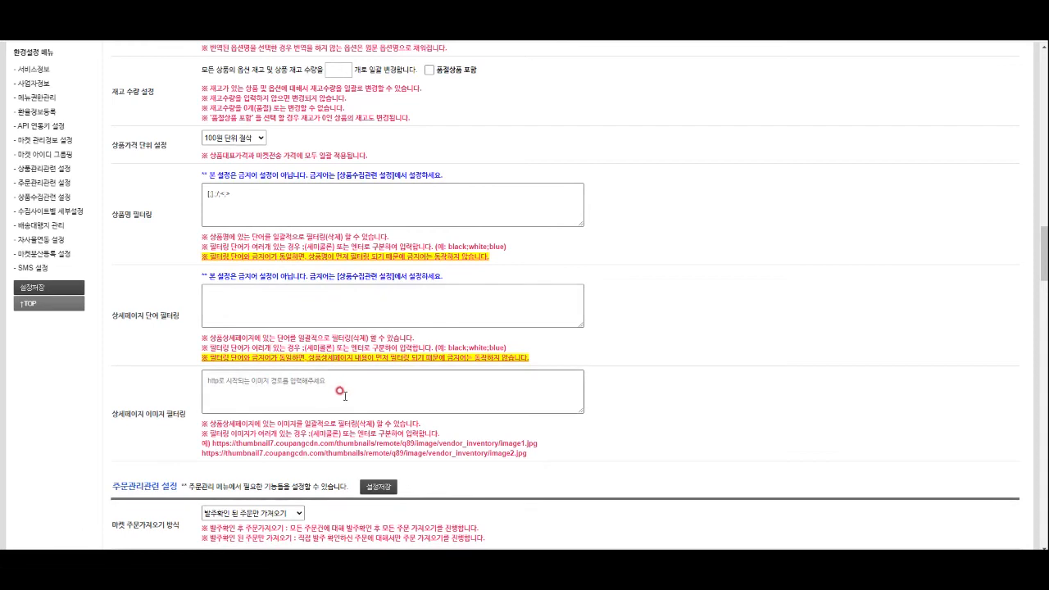
pyautogui.scroll(-8, 340, 391)
pyautogui.moveTo(105, 57)
pyautogui.mouseDown()
pyautogui.moveTo(187, 69)
pyautogui.moveTo(206, 49)
pyautogui.mouseUp()
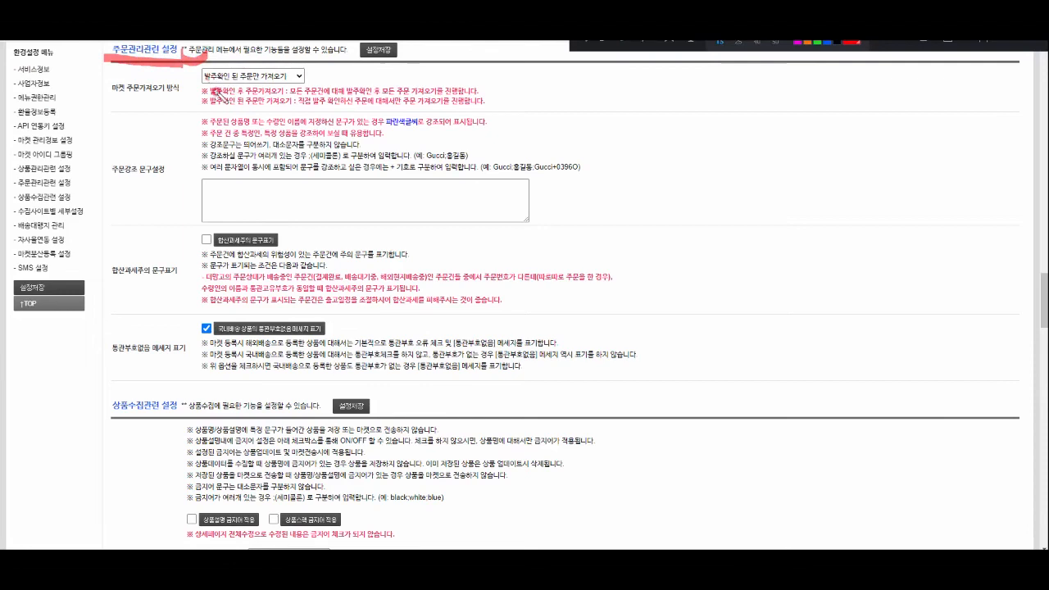
pyautogui.moveTo(106, 103)
pyautogui.mouseDown()
pyautogui.moveTo(195, 104)
pyautogui.moveTo(177, 77)
pyautogui.moveTo(113, 86)
pyautogui.moveTo(157, 100)
pyautogui.moveTo(193, 76)
pyautogui.mouseUp()
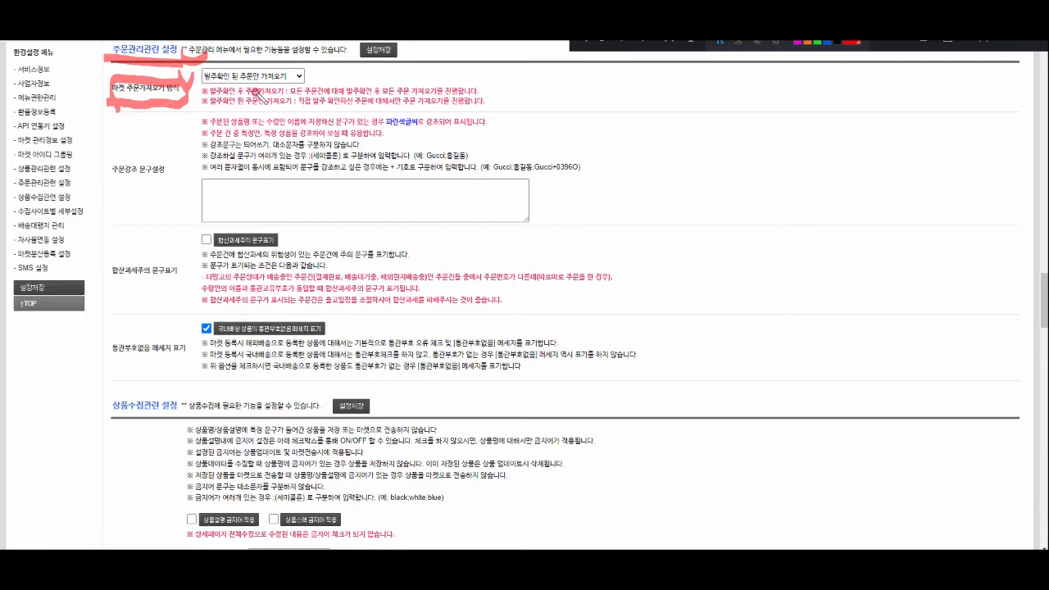
pyautogui.press('Escape')
pyautogui.click(296, 75)
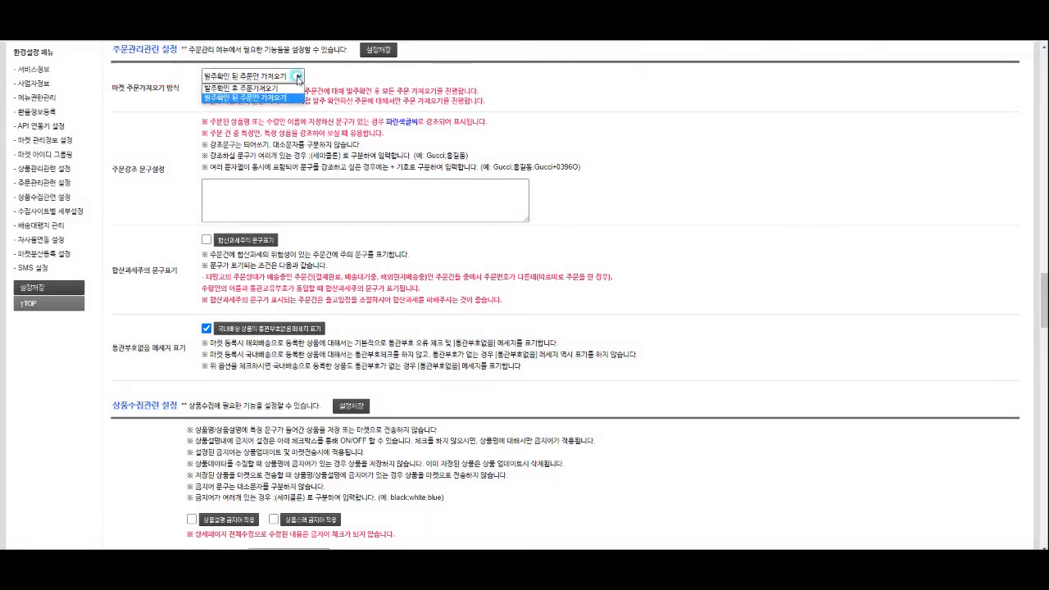
pyautogui.click(285, 87)
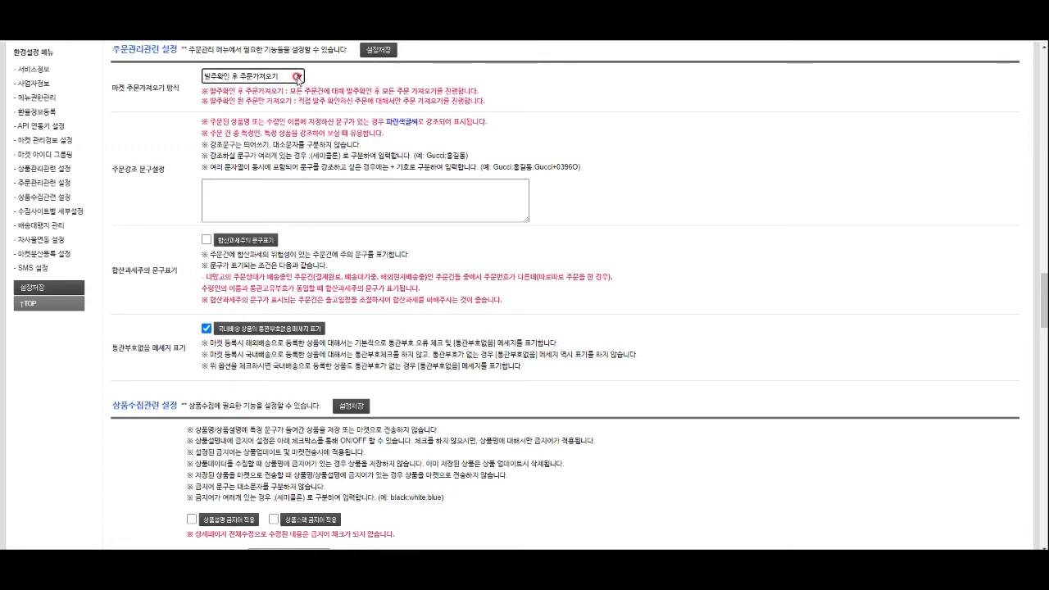
pyautogui.click(554, 138)
pyautogui.click(299, 77)
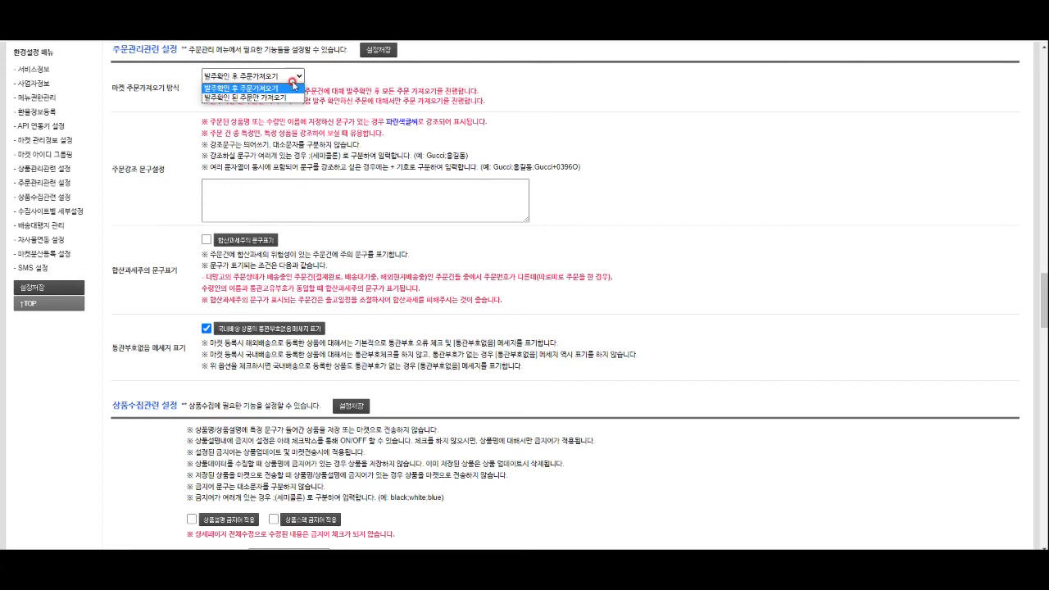
pyautogui.click(288, 98)
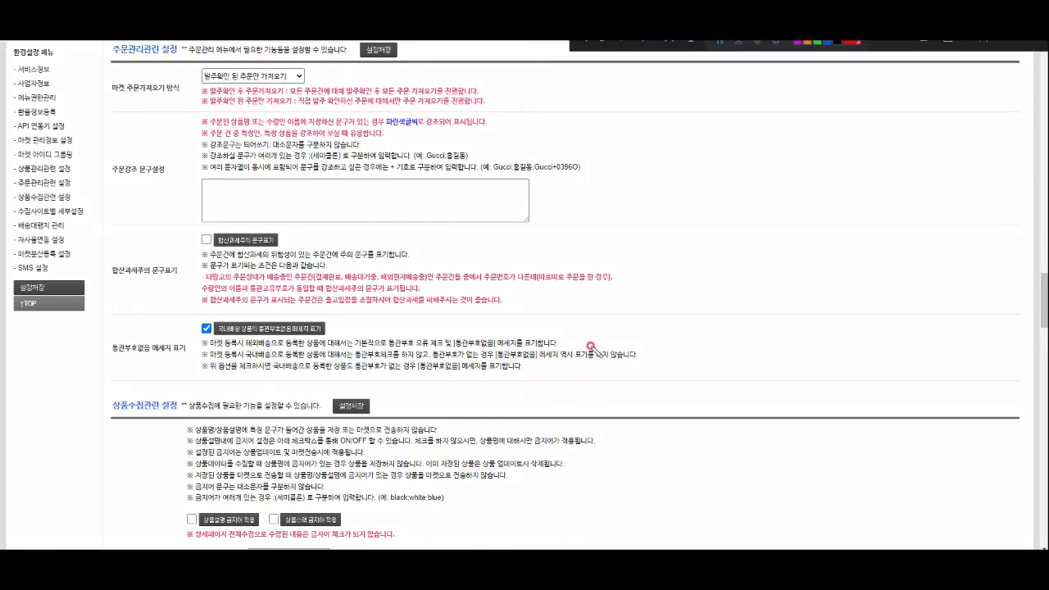
# Step: Mark up the 합산과세주의 문구표기 and 통관부호없음 메세지 표기 options, then underline 상품수집관련 설정
pyautogui.moveTo(524, 154); pyautogui.dragTo(620, 143)
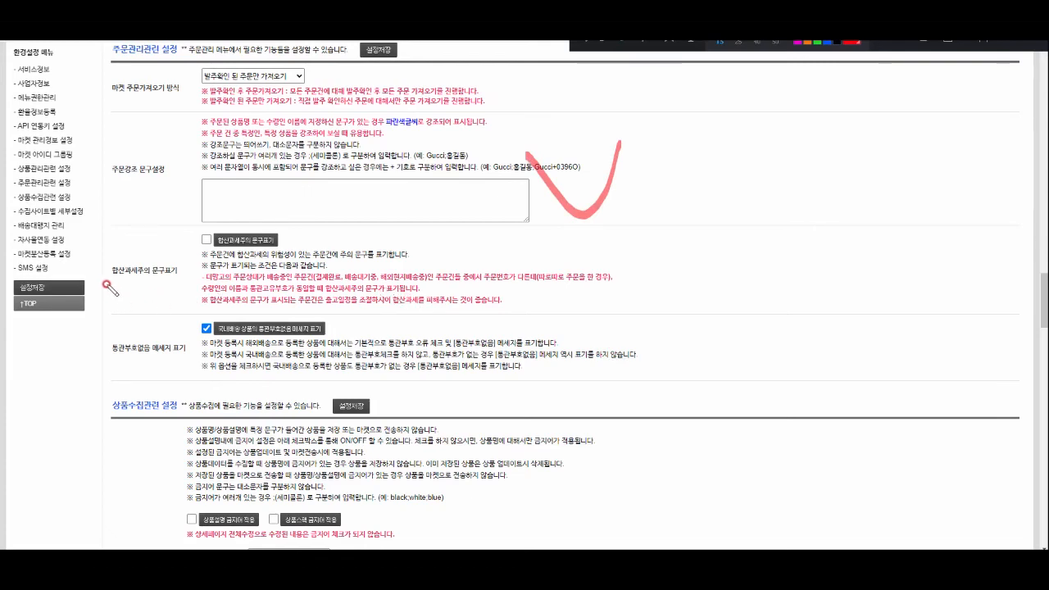
pyautogui.moveTo(105, 283); pyautogui.dragTo(182, 284)
pyautogui.moveTo(152, 241)
pyautogui.mouseDown()
pyautogui.moveTo(170, 246)
pyautogui.moveTo(177, 223)
pyautogui.moveTo(223, 214)
pyautogui.mouseUp()
pyautogui.moveTo(187, 313); pyautogui.dragTo(246, 298)
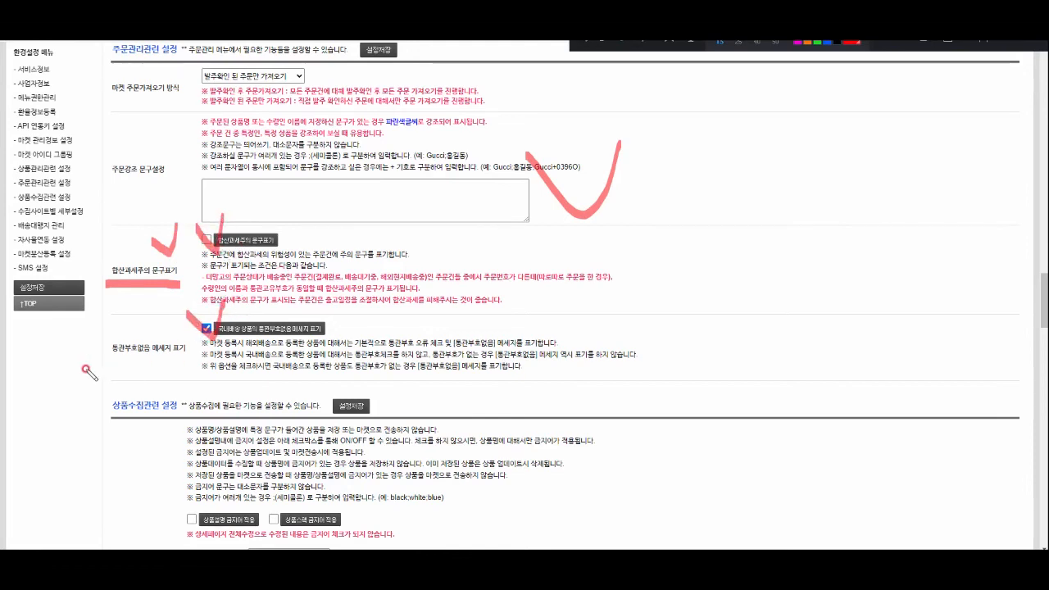
pyautogui.moveTo(111, 361); pyautogui.dragTo(185, 365)
pyautogui.moveTo(681, 390)
pyautogui.mouseDown()
pyautogui.moveTo(413, 239)
pyautogui.moveTo(541, 392)
pyautogui.moveTo(538, 377)
pyautogui.mouseUp()
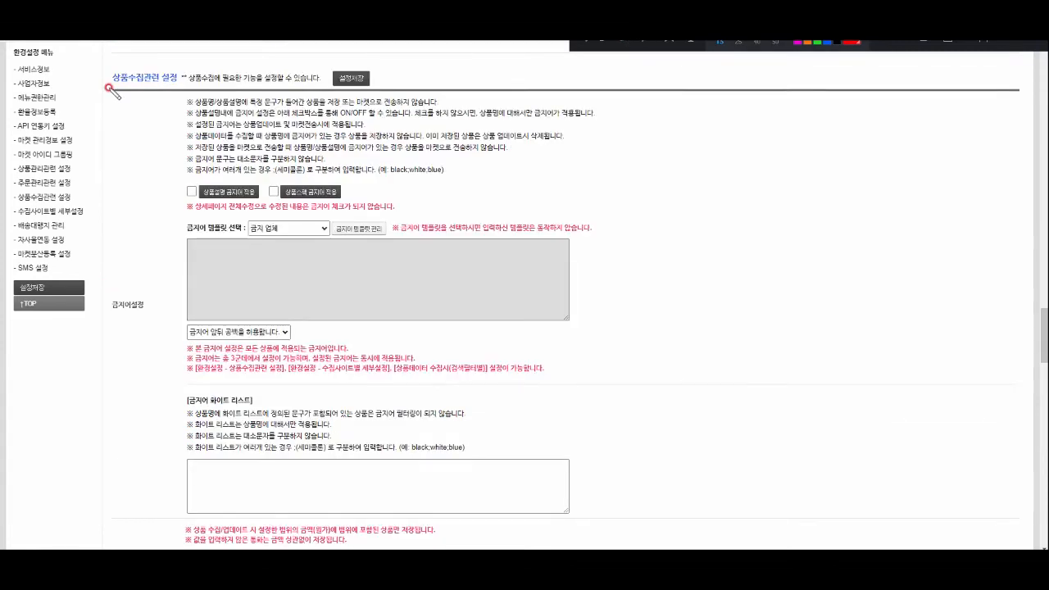
pyautogui.moveTo(109, 88)
pyautogui.mouseDown()
pyautogui.moveTo(206, 94)
pyautogui.moveTo(198, 87)
pyautogui.moveTo(220, 53)
pyautogui.mouseUp()
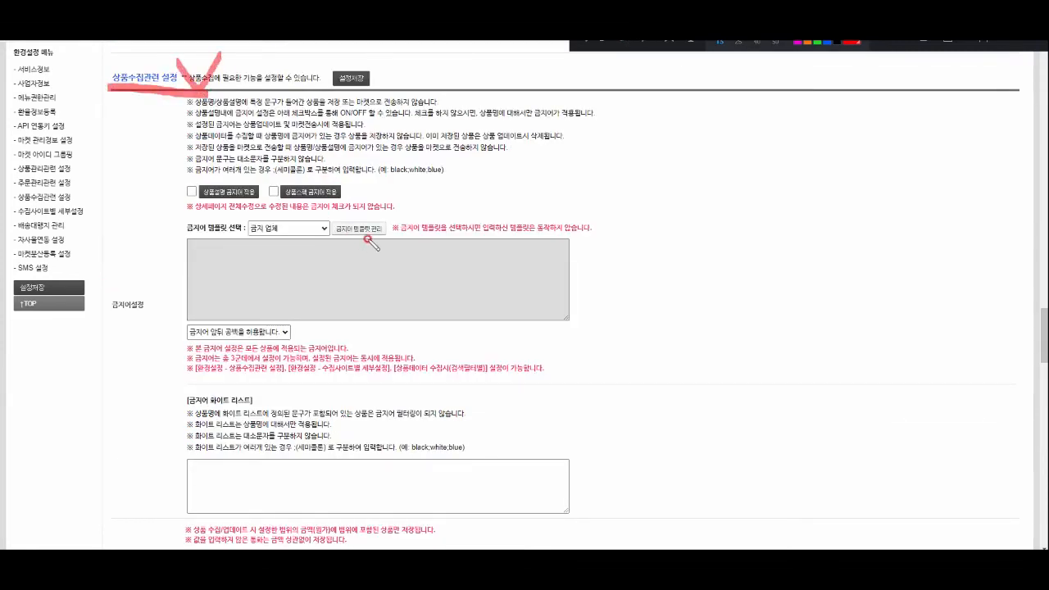
# Step: Circle the 금지어 템플릿 선택 dropdown, clear the pen, and open 금지어 템플릿 관리
pyautogui.moveTo(243, 217)
pyautogui.mouseDown()
pyautogui.moveTo(351, 233)
pyautogui.moveTo(297, 272)
pyautogui.mouseUp()
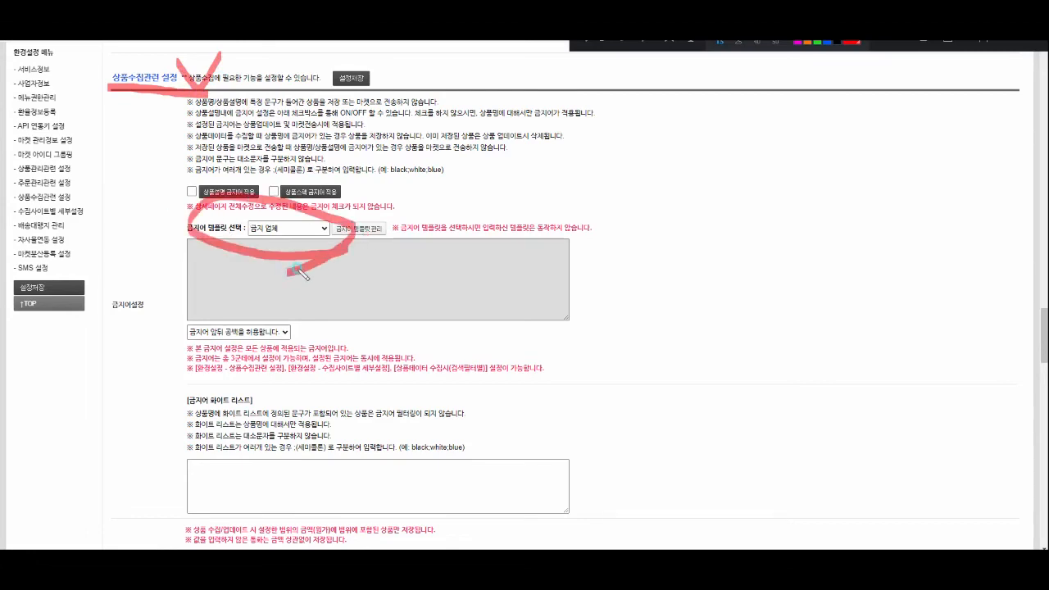
pyautogui.press('Escape')
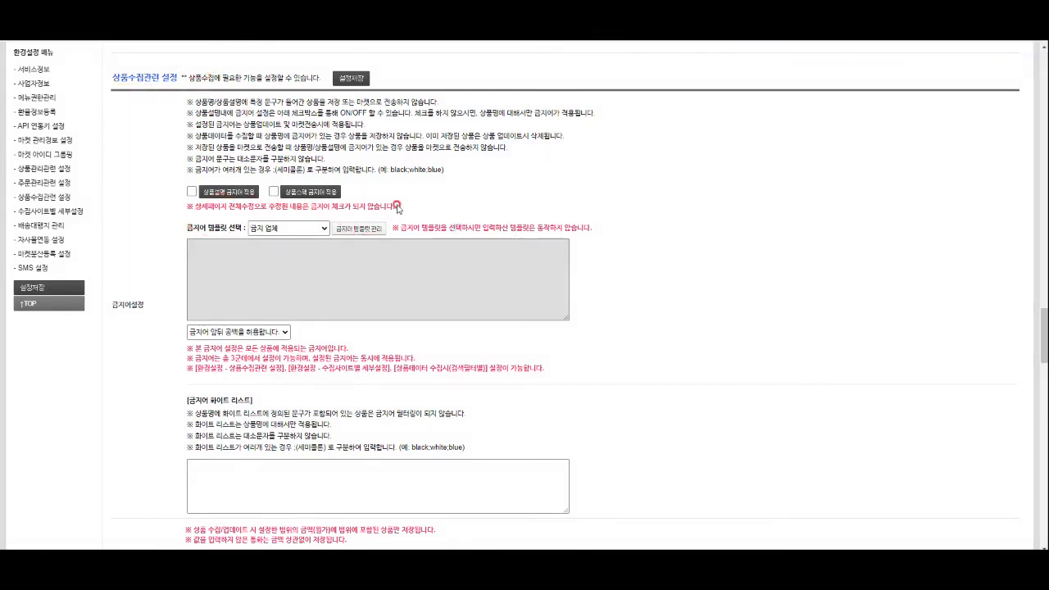
pyautogui.click(368, 233)
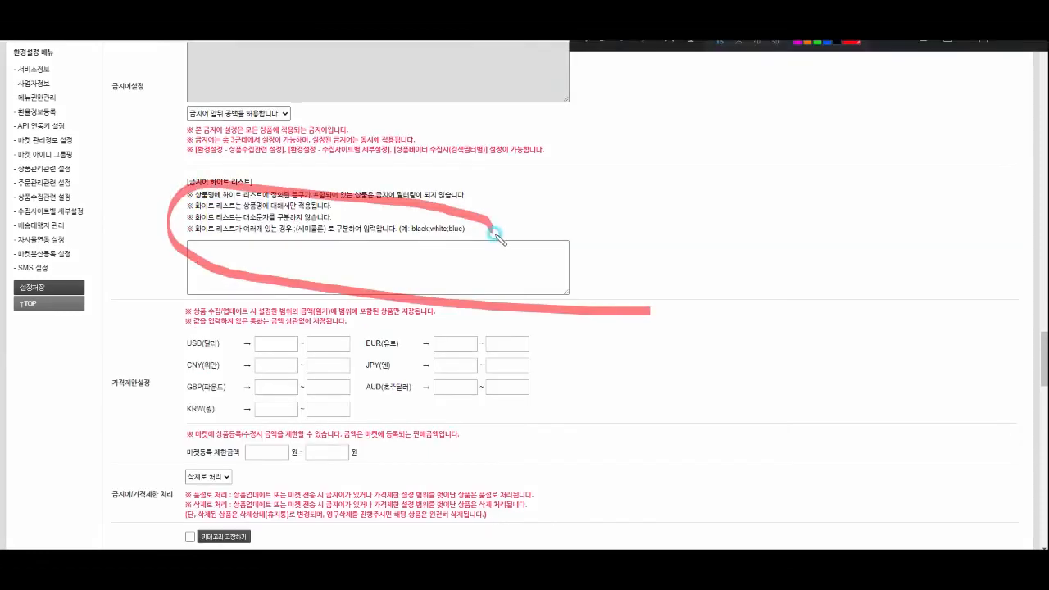
# Step: Outline the currency price-limit fields, then mark the 금지어/가격제한 처리 option set to 삭제로 처리
pyautogui.moveTo(496, 235)
pyautogui.mouseDown()
pyautogui.moveTo(484, 323)
pyautogui.moveTo(246, 433)
pyautogui.moveTo(555, 375)
pyautogui.moveTo(514, 433)
pyautogui.mouseUp()
pyautogui.scroll(-2, 583, 468)
pyautogui.moveTo(98, 360)
pyautogui.mouseDown()
pyautogui.moveTo(131, 373)
pyautogui.moveTo(149, 339)
pyautogui.mouseUp()
pyautogui.moveTo(107, 401); pyautogui.dragTo(178, 403)
pyautogui.moveTo(239, 379)
pyautogui.mouseDown()
pyautogui.moveTo(175, 352)
pyautogui.moveTo(244, 370)
pyautogui.mouseUp()
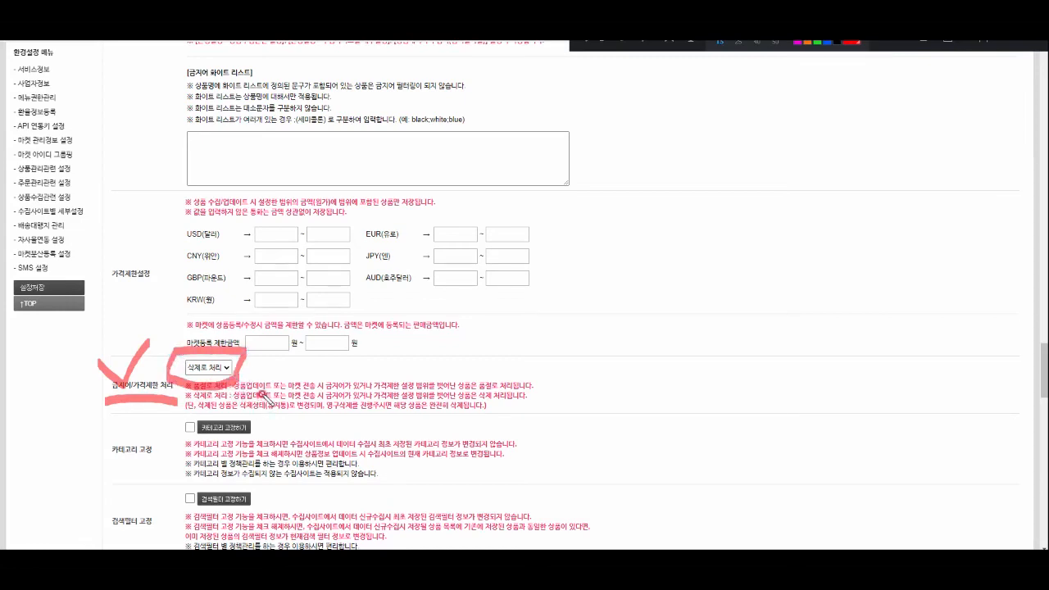
pyautogui.click(214, 367)
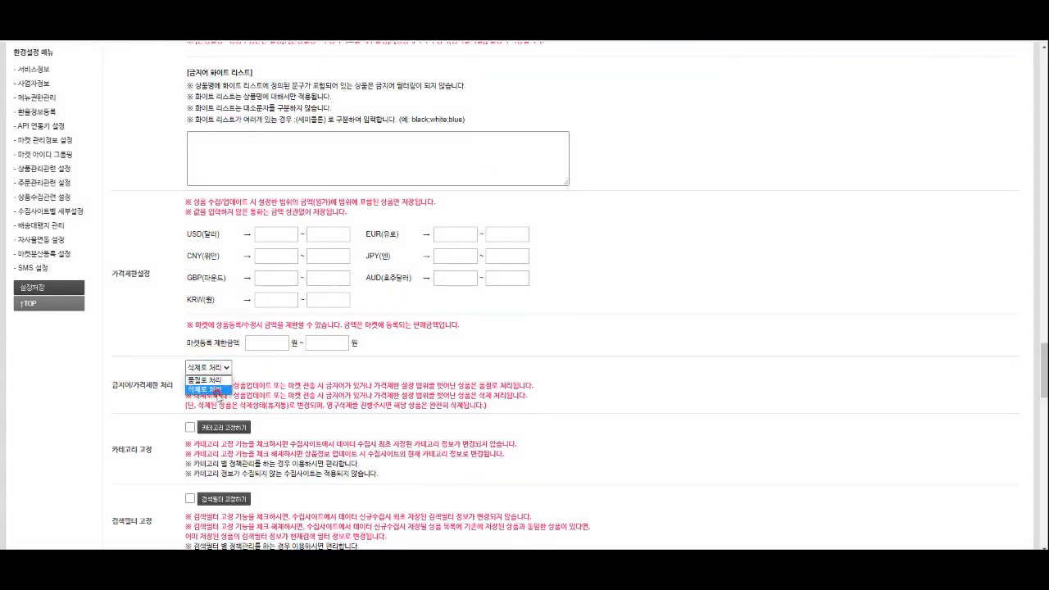
pyautogui.click(218, 390)
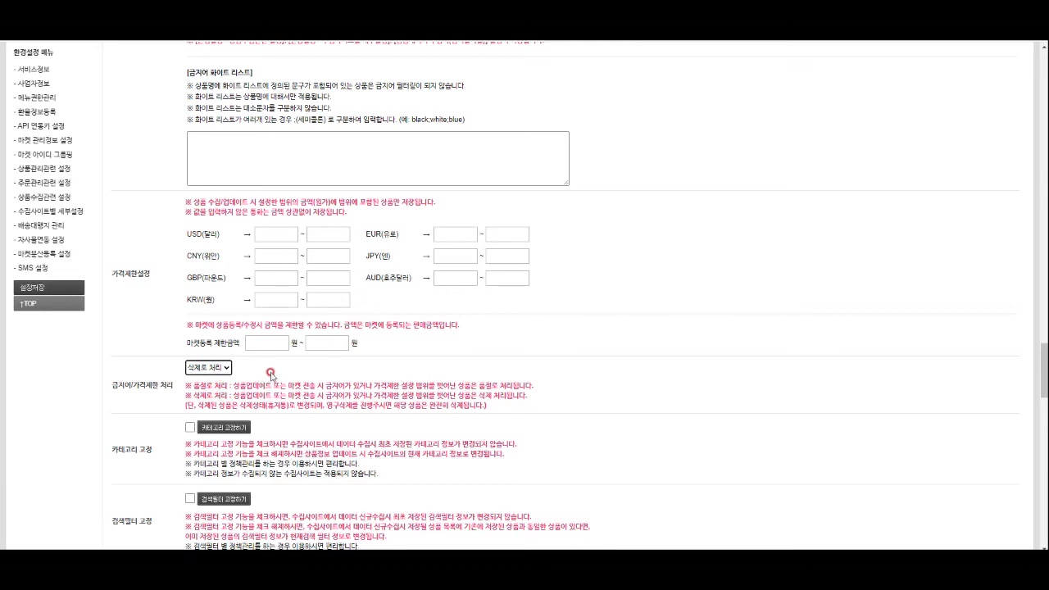
pyautogui.scroll(-1, 273, 373)
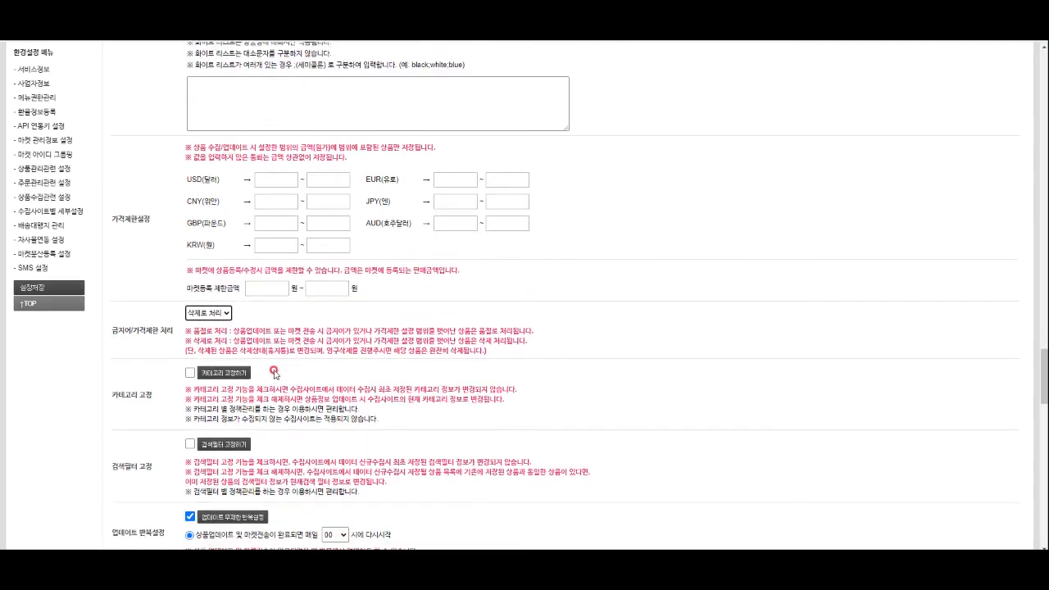
pyautogui.scroll(-2, 273, 373)
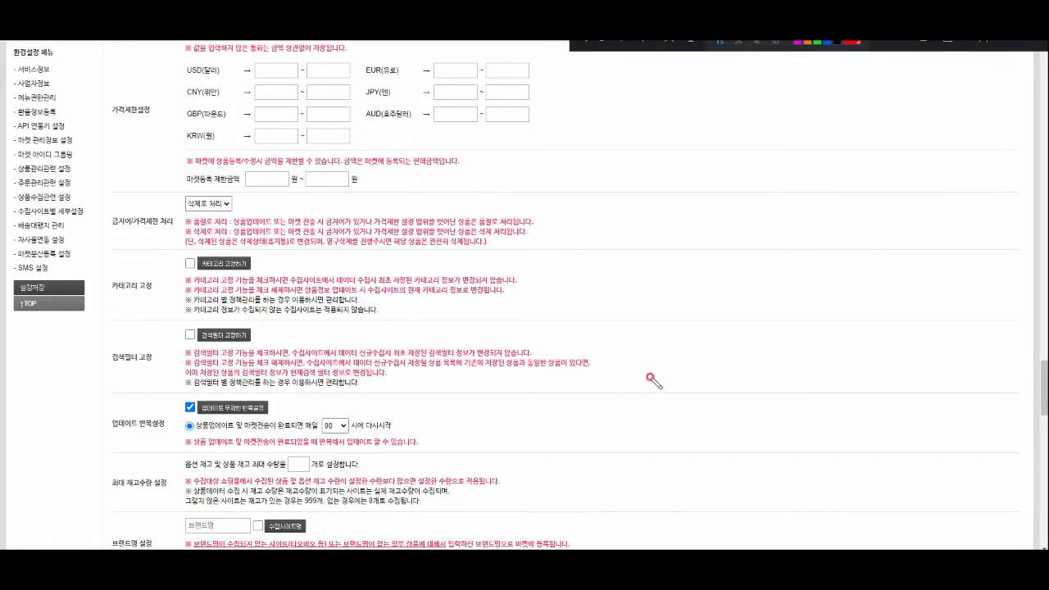
pyautogui.moveTo(627, 286); pyautogui.dragTo(673, 283)
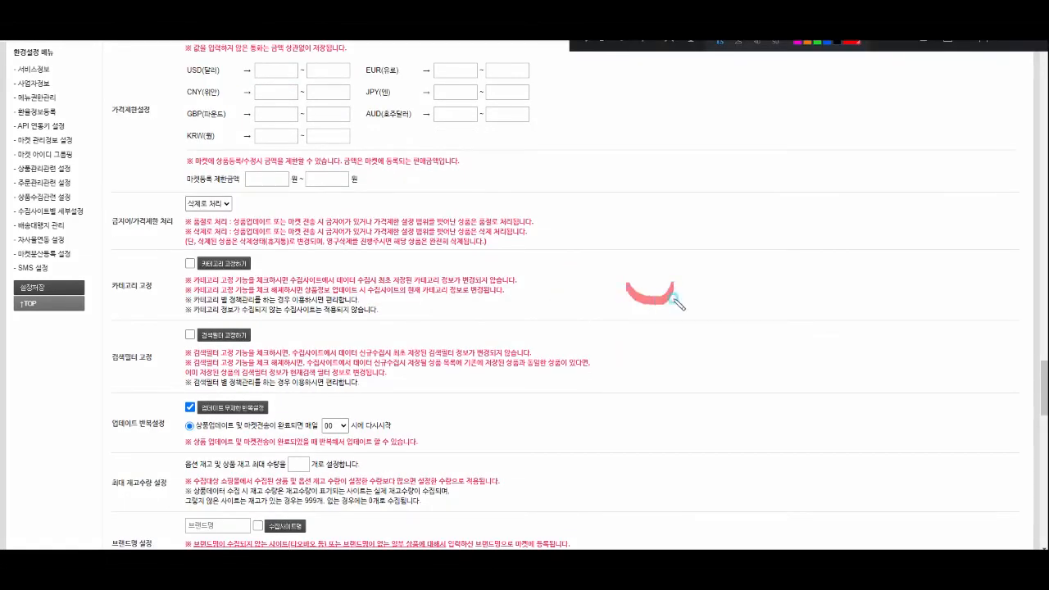
pyautogui.moveTo(644, 344); pyautogui.dragTo(694, 339)
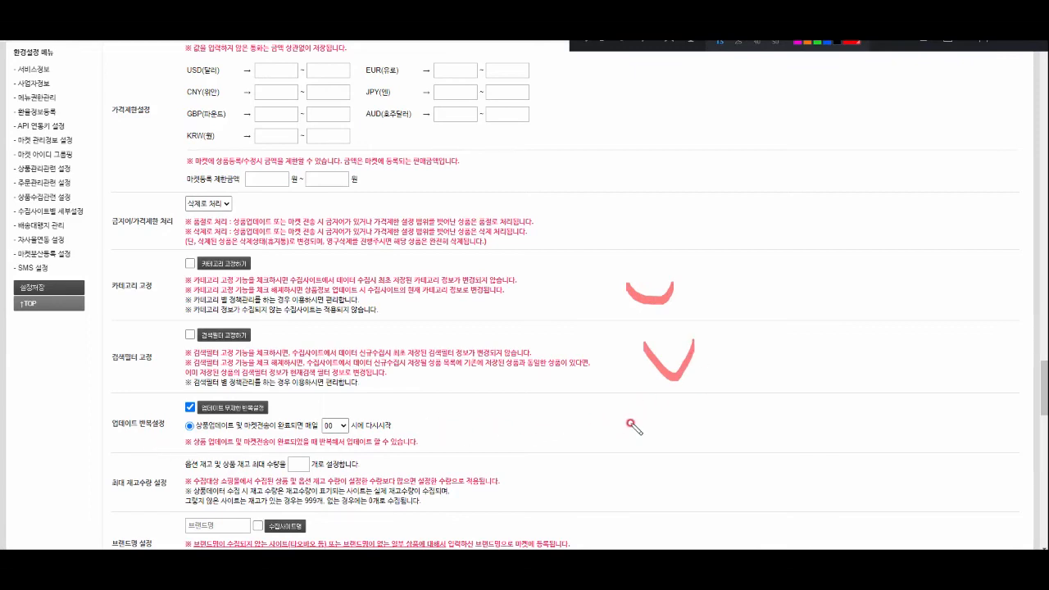
pyautogui.moveTo(644, 419); pyautogui.dragTo(702, 403)
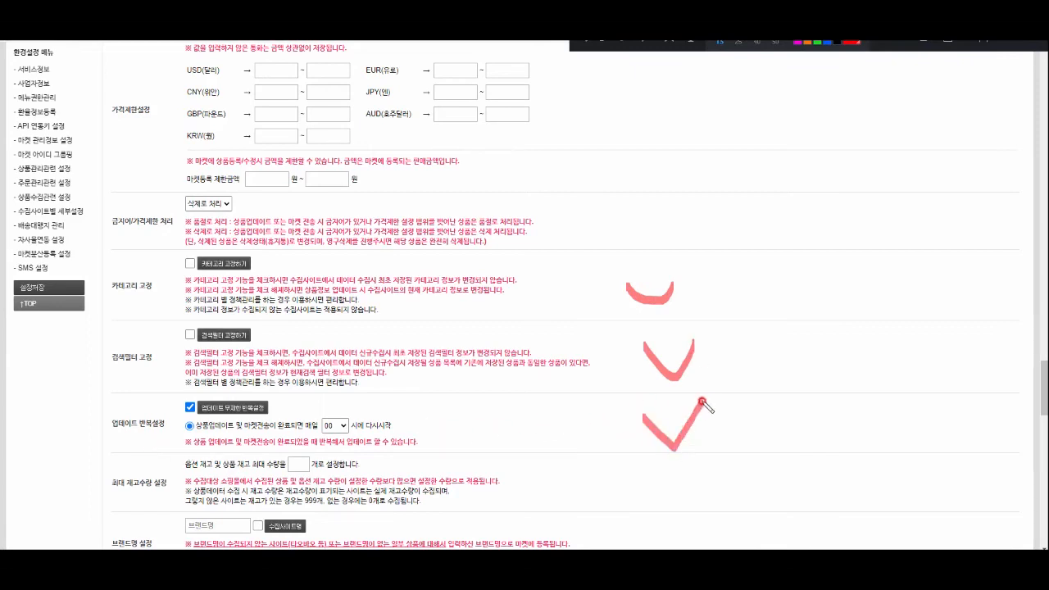
pyautogui.scroll(-1, 480, 464)
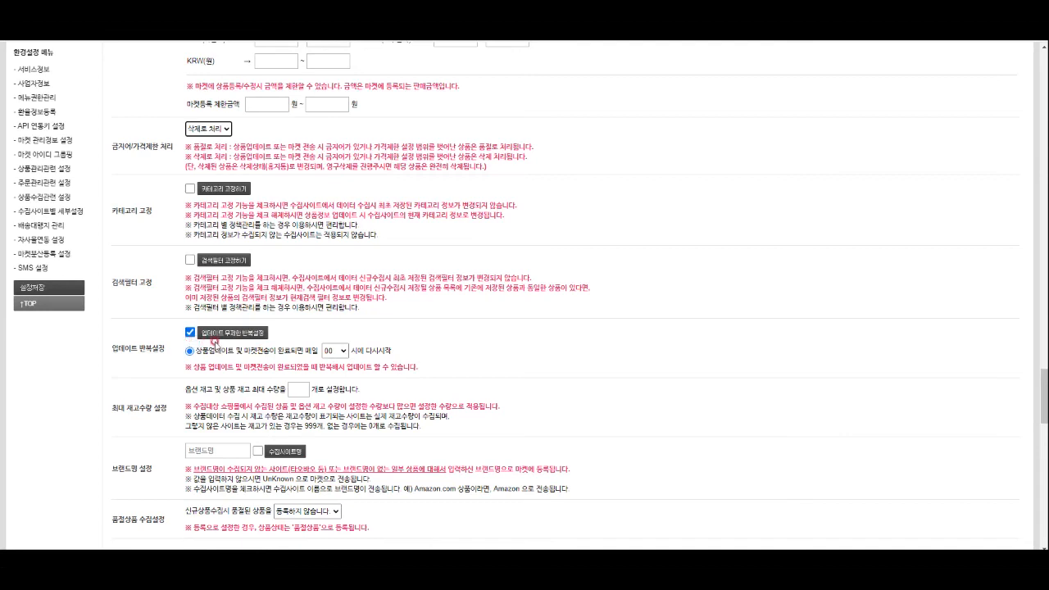
# Step: Check the daily restart hour list and leave it at 00
pyautogui.click(343, 351)
pyautogui.click(342, 351)
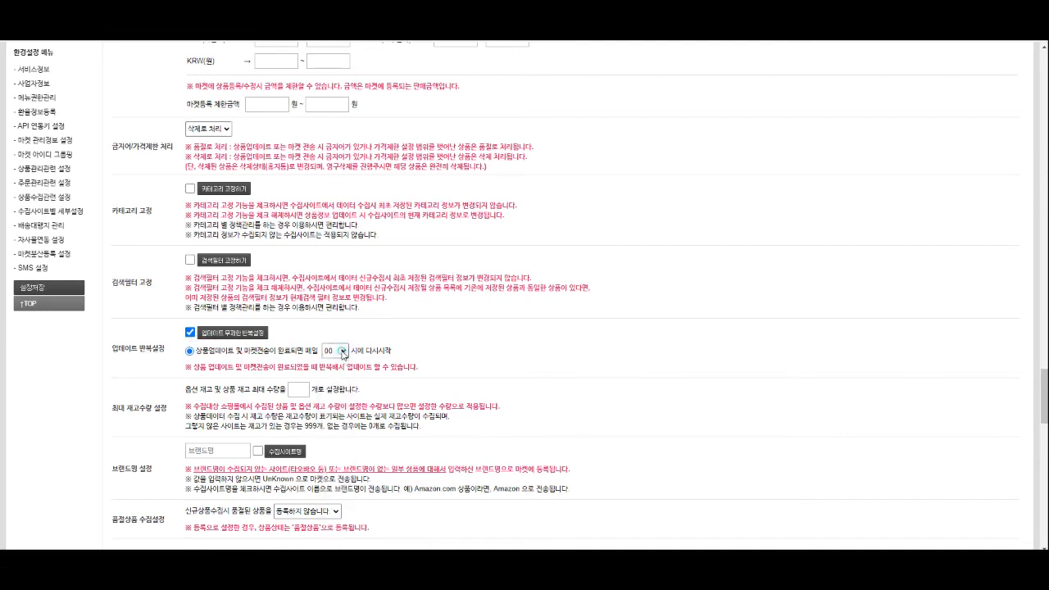
pyautogui.click(418, 355)
# Step: Highlight the max stock, brand name and out-of-stock labels, keeping out-of-stock at 등록하지 않습니다
pyautogui.moveTo(112, 406); pyautogui.dragTo(162, 409)
pyautogui.click(173, 425)
pyautogui.moveTo(110, 469); pyautogui.dragTo(148, 472)
pyautogui.click(152, 482)
pyautogui.moveTo(120, 529); pyautogui.dragTo(160, 509)
pyautogui.click(230, 518)
pyautogui.click(324, 511)
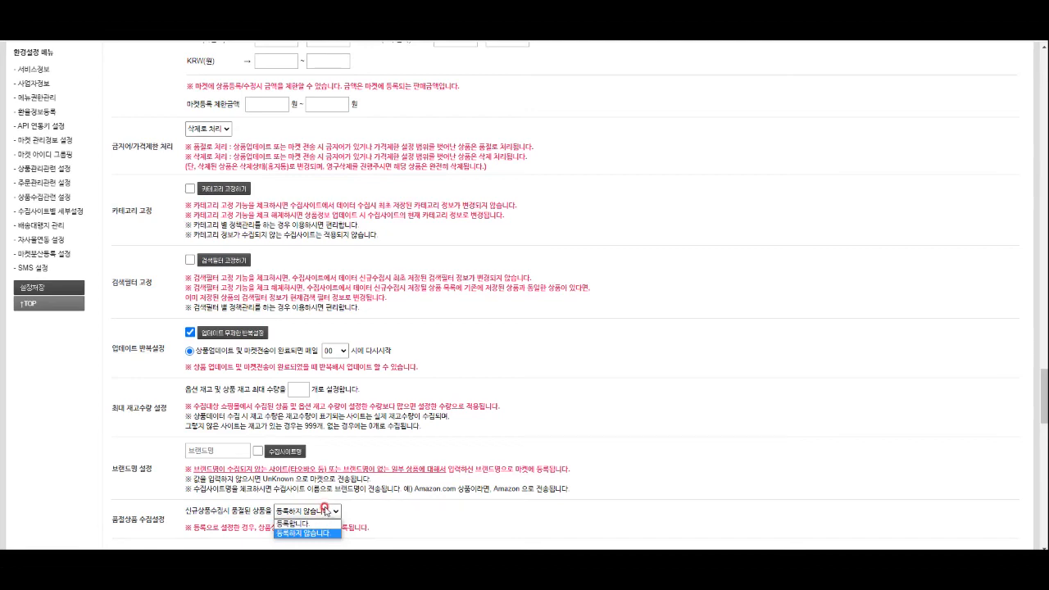
pyautogui.click(315, 531)
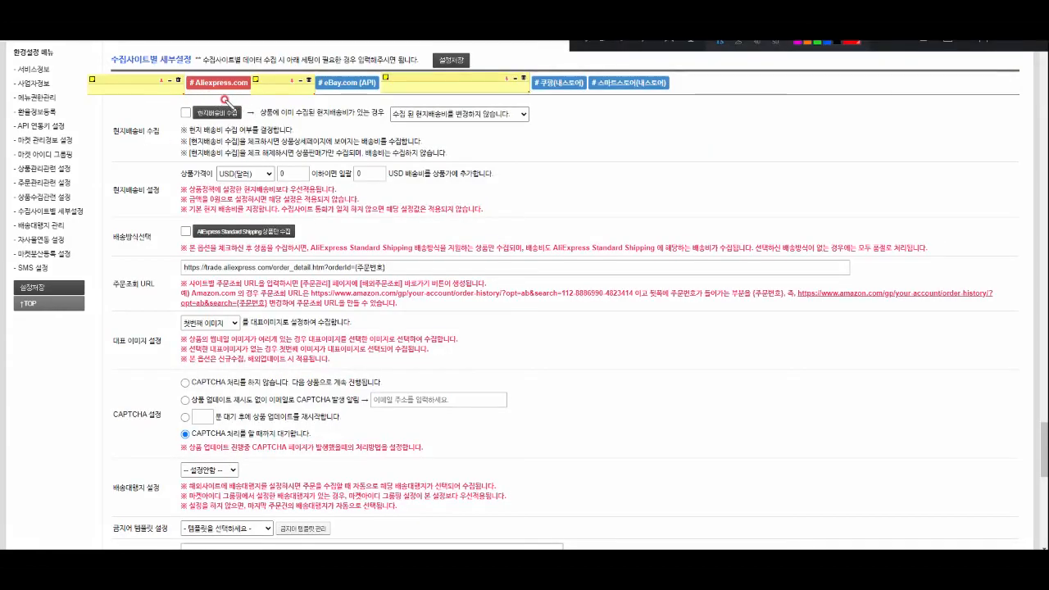
# Step: Mark up the 수집사이트별 세부설정 heading and three site notes, clear, then highlight 현지배송비 수집
pyautogui.moveTo(109, 69)
pyautogui.mouseDown()
pyautogui.moveTo(214, 67)
pyautogui.moveTo(220, 55)
pyautogui.mouseUp()
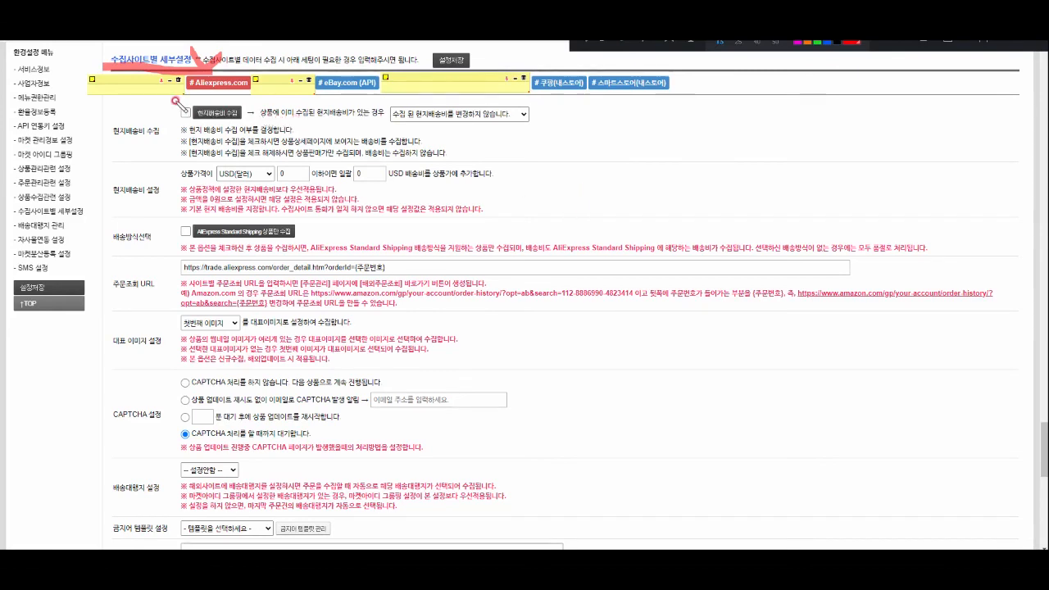
pyautogui.moveTo(111, 101); pyautogui.dragTo(173, 100)
pyautogui.moveTo(263, 98); pyautogui.dragTo(310, 96)
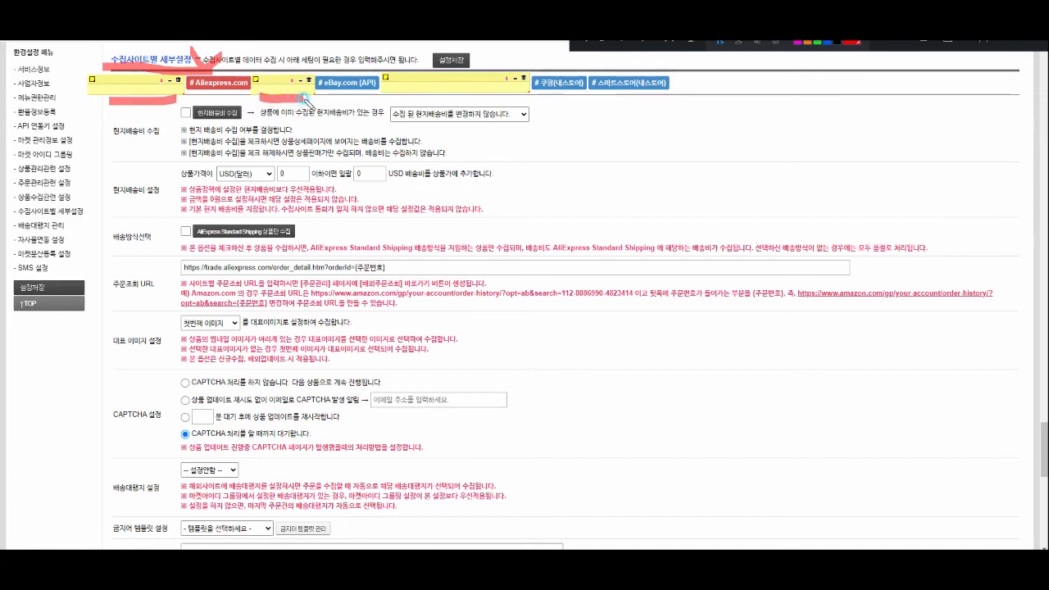
pyautogui.moveTo(395, 97); pyautogui.dragTo(528, 95)
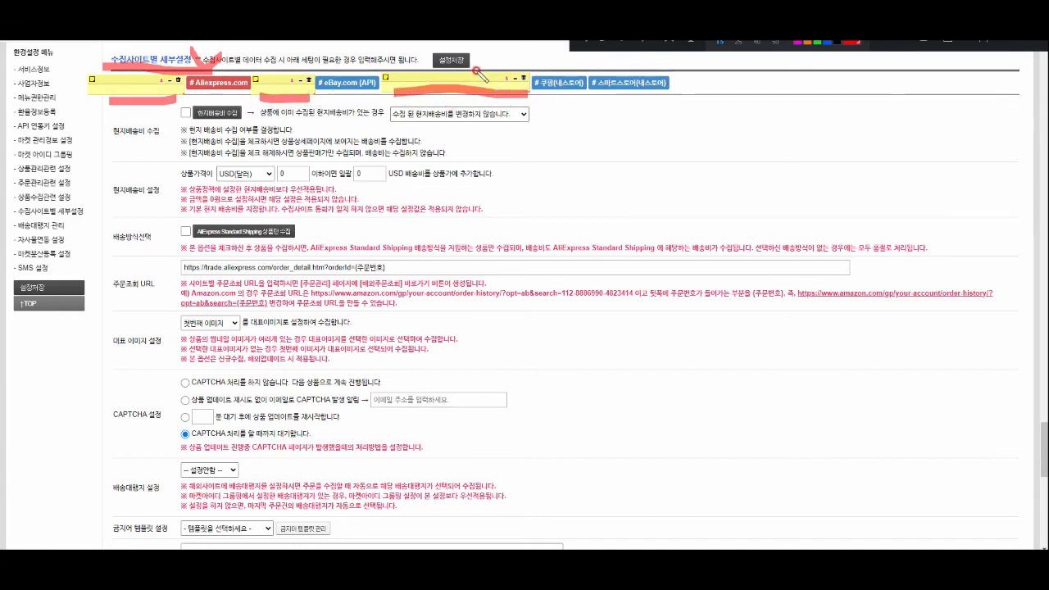
pyautogui.moveTo(475, 71)
pyautogui.mouseDown()
pyautogui.moveTo(460, 93)
pyautogui.moveTo(456, 82)
pyautogui.moveTo(475, 99)
pyautogui.mouseUp()
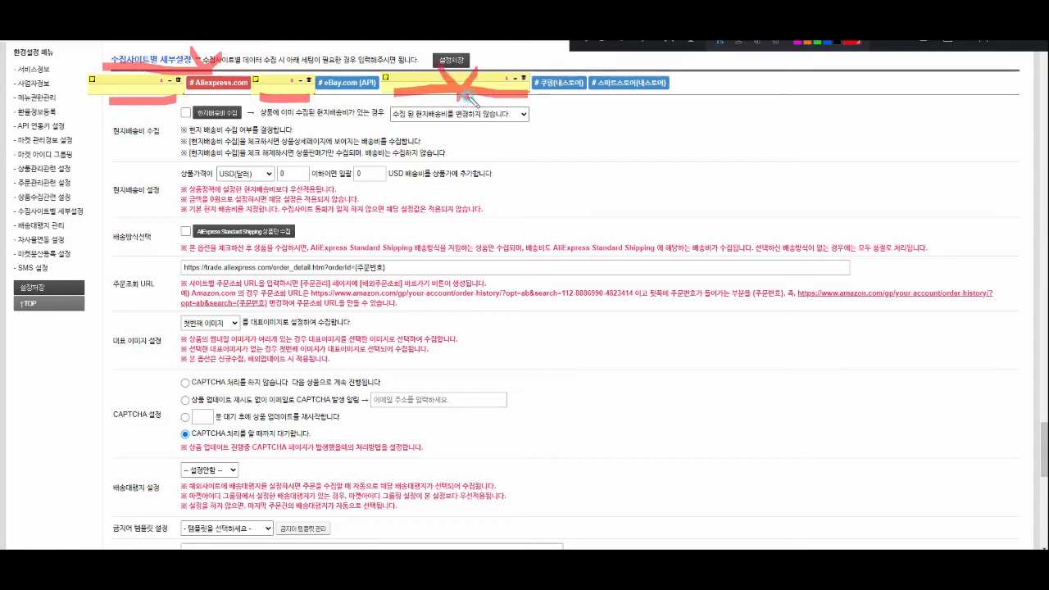
pyautogui.moveTo(283, 70)
pyautogui.mouseDown()
pyautogui.moveTo(267, 109)
pyautogui.moveTo(279, 89)
pyautogui.moveTo(293, 113)
pyautogui.mouseUp()
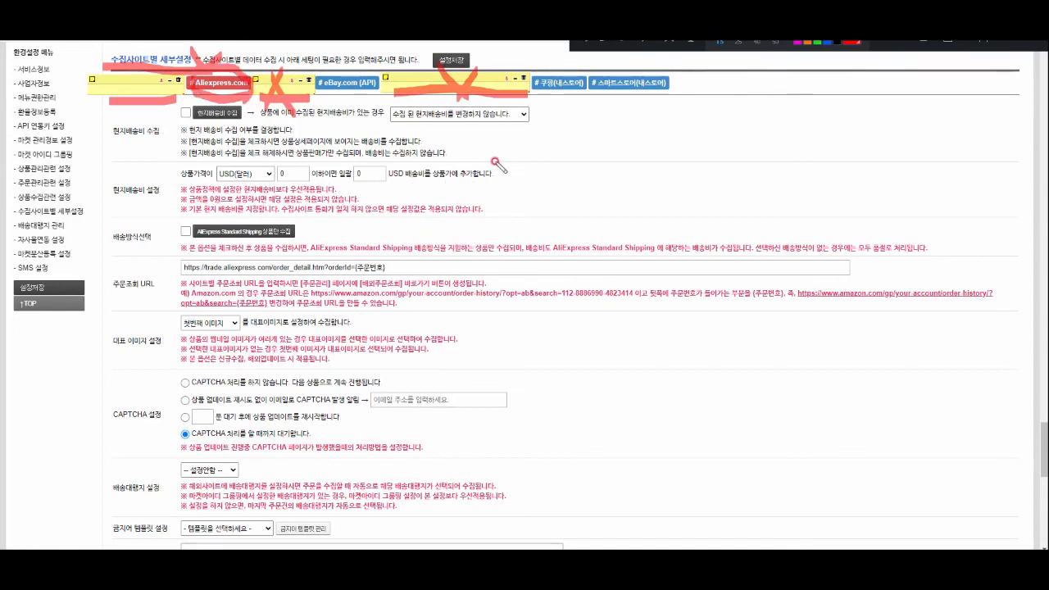
pyautogui.press('Escape')
pyautogui.moveTo(113, 131); pyautogui.dragTo(166, 128)
# Step: Enable 현지배송비 수집 for AliExpress
pyautogui.click(167, 126)
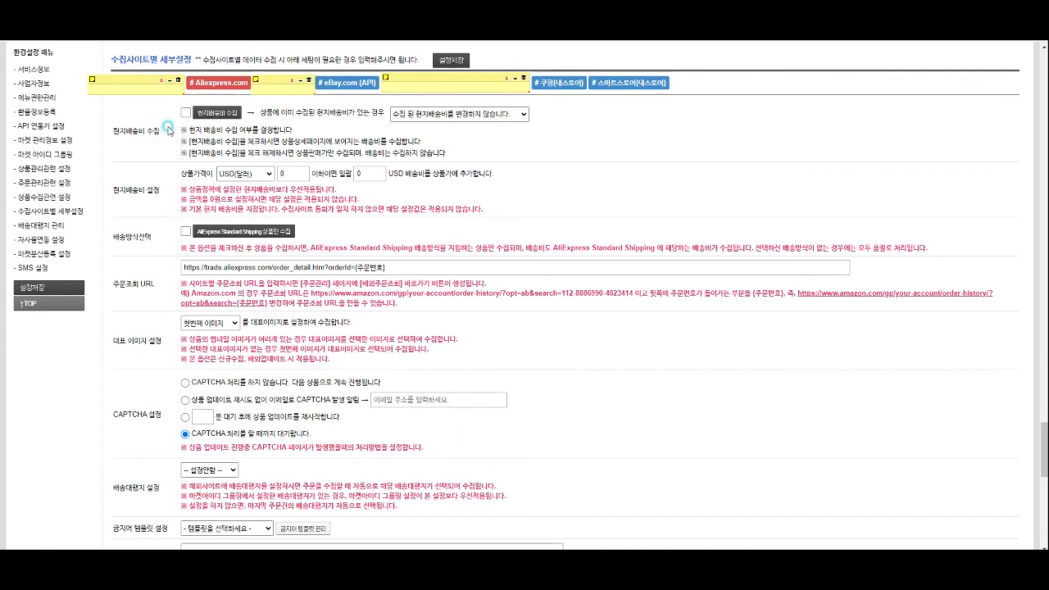
pyautogui.click(184, 114)
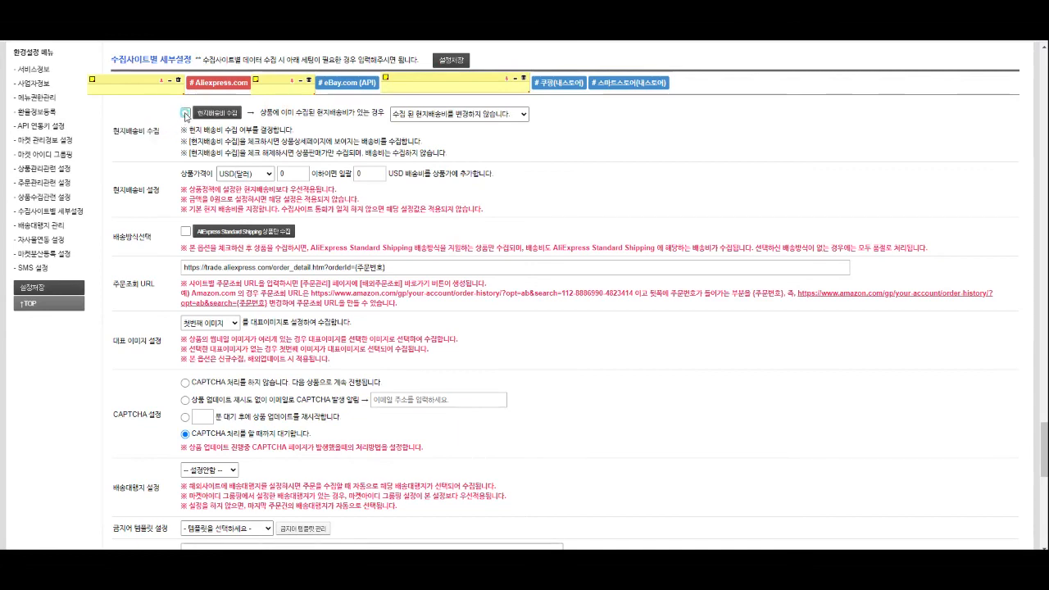
pyautogui.click(186, 114)
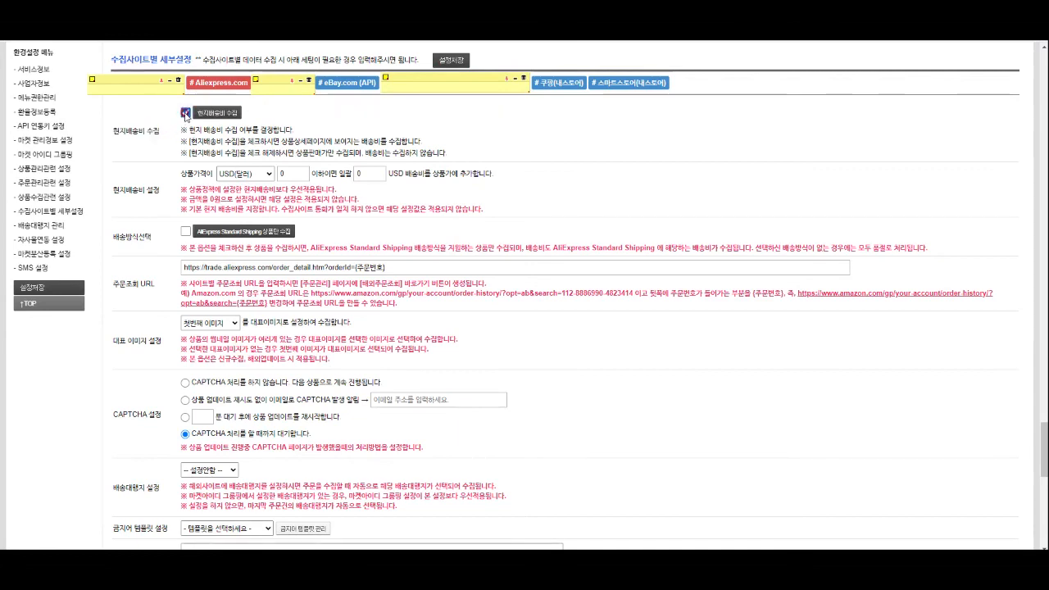
# Step: Set the shipping fee amount to 0, highlight the price condition, and underline 대표 이미지 설정
pyautogui.click(254, 175)
pyautogui.click(287, 173)
pyautogui.doubleClick(367, 174)
pyautogui.write('0')
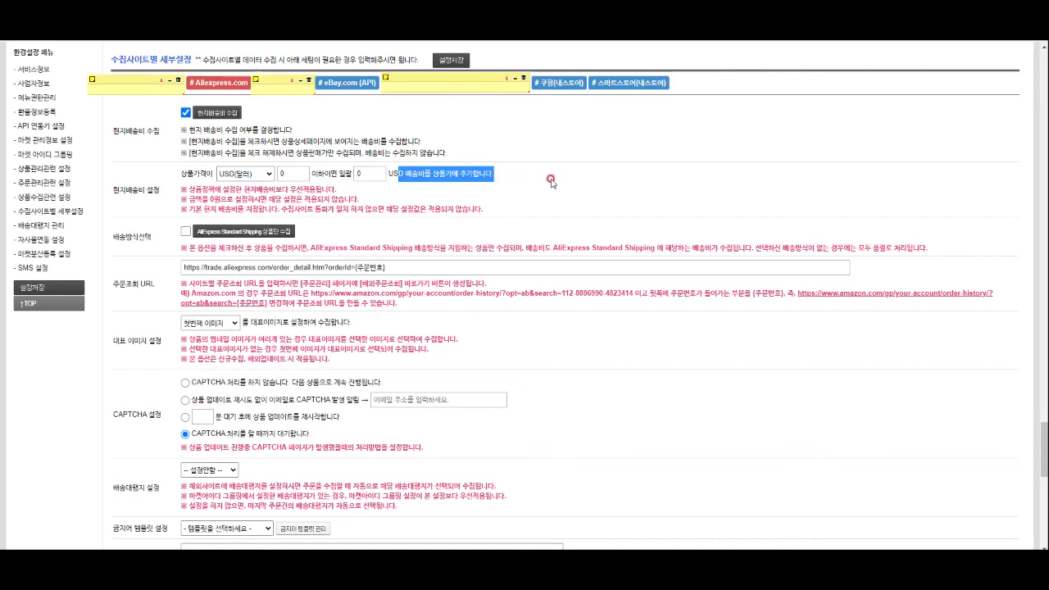
pyautogui.click(549, 178)
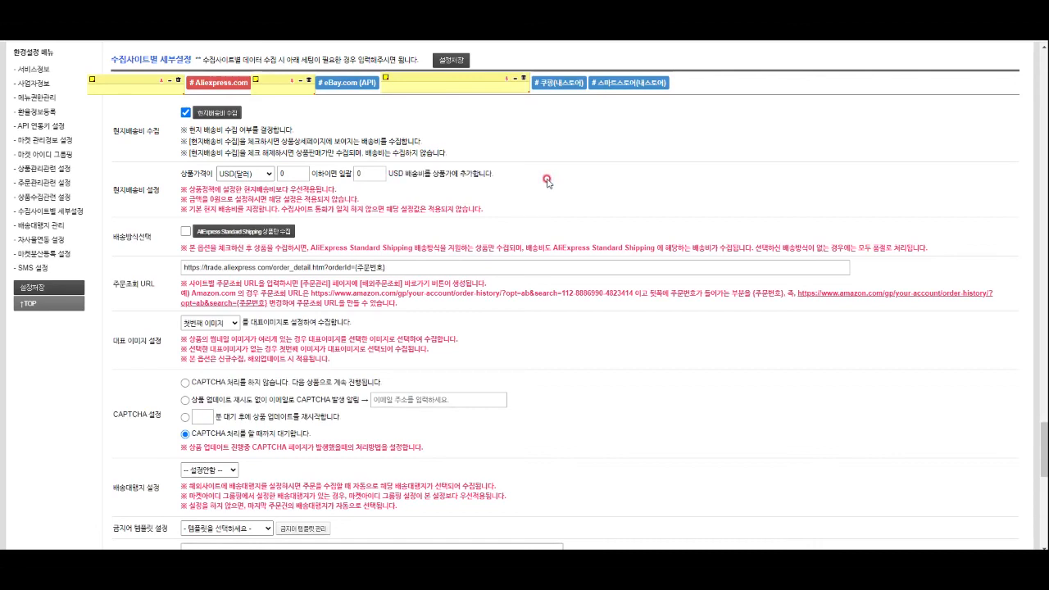
pyautogui.moveTo(180, 173); pyautogui.dragTo(517, 175)
pyautogui.click(547, 176)
pyautogui.moveTo(167, 362)
pyautogui.mouseDown()
pyautogui.moveTo(100, 353)
pyautogui.moveTo(178, 338)
pyautogui.moveTo(167, 368)
pyautogui.mouseUp()
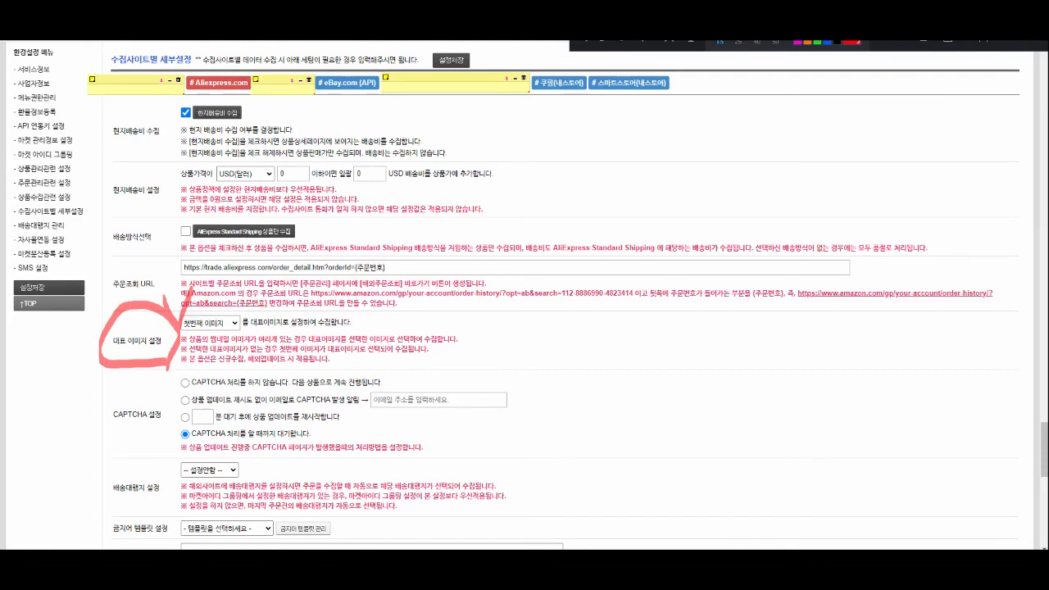
# Step: Compare the 대표 이미지 options and settle on 첫번째 이미지 as the representative image
pyautogui.press('Escape')
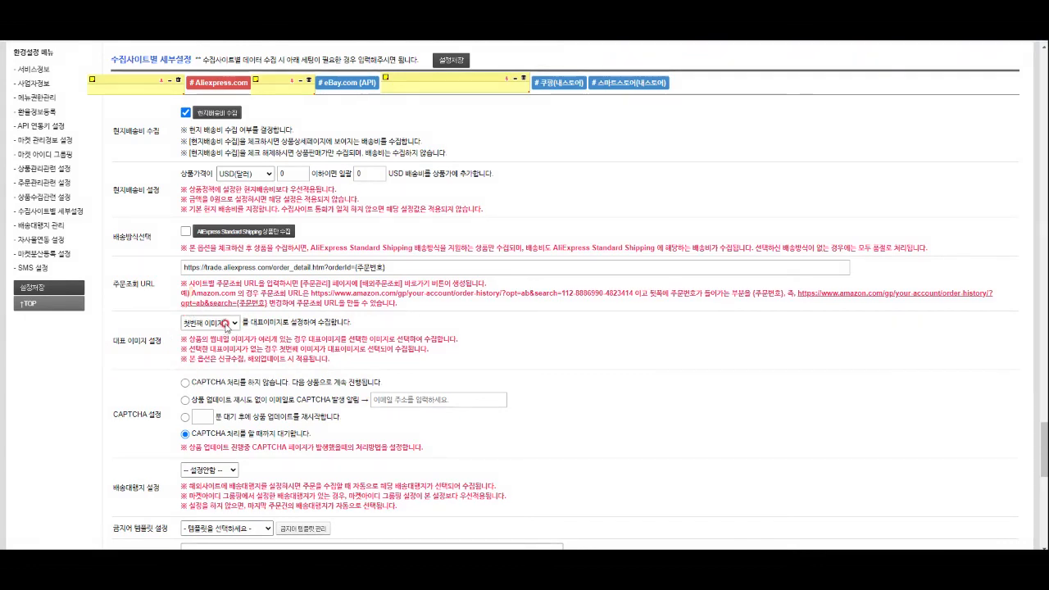
pyautogui.click(224, 324)
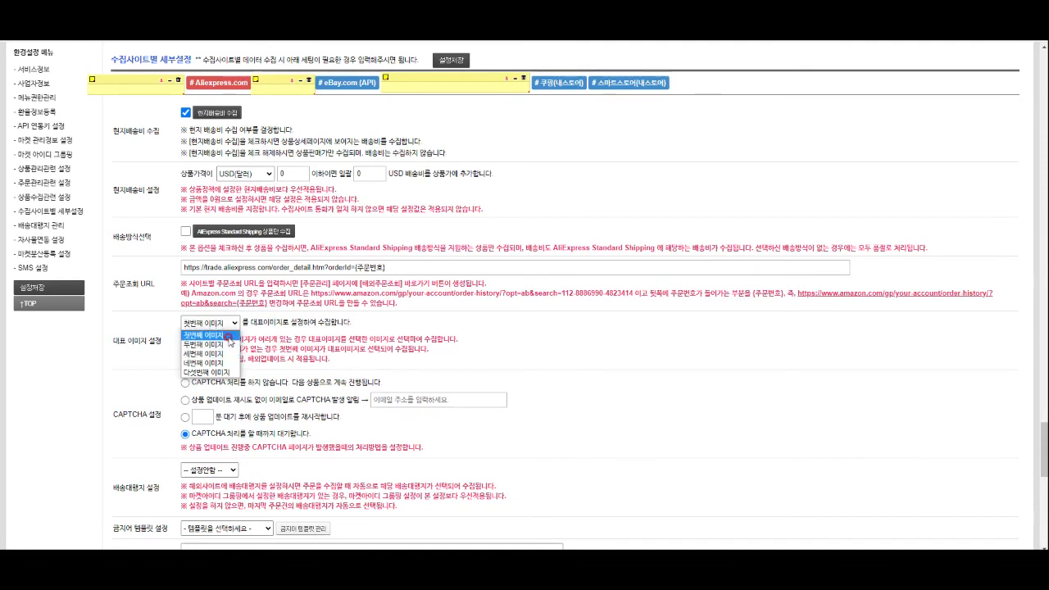
pyautogui.click(228, 336)
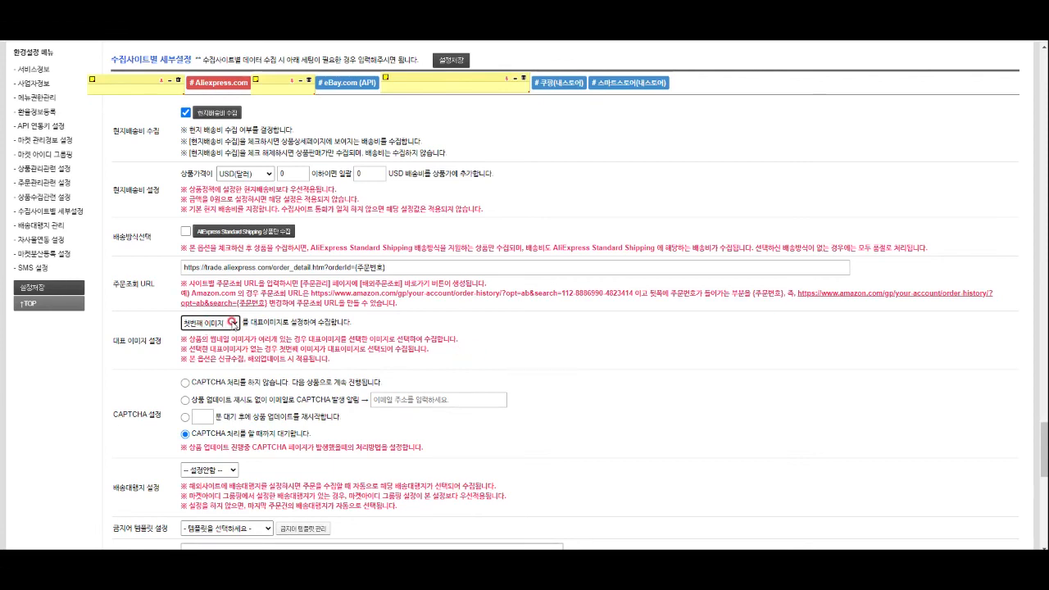
pyautogui.click(232, 322)
pyautogui.click(222, 343)
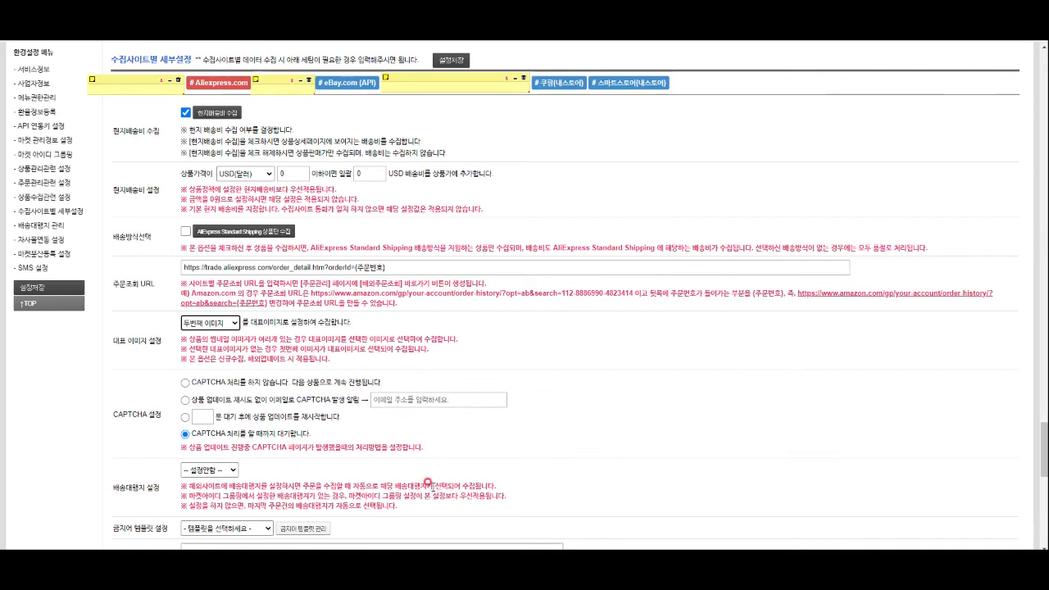
pyautogui.click(232, 322)
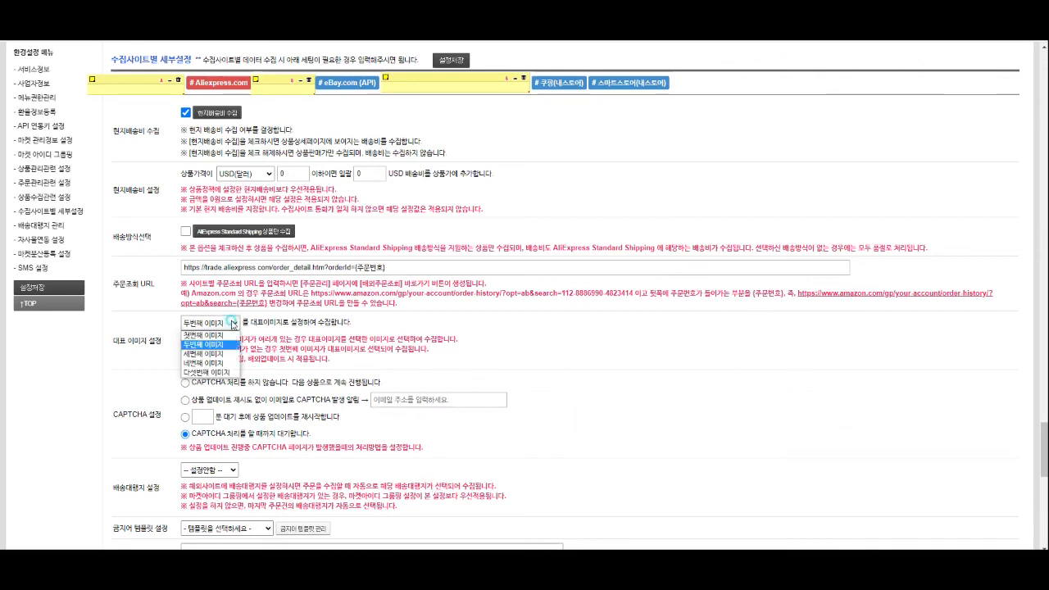
pyautogui.click(219, 340)
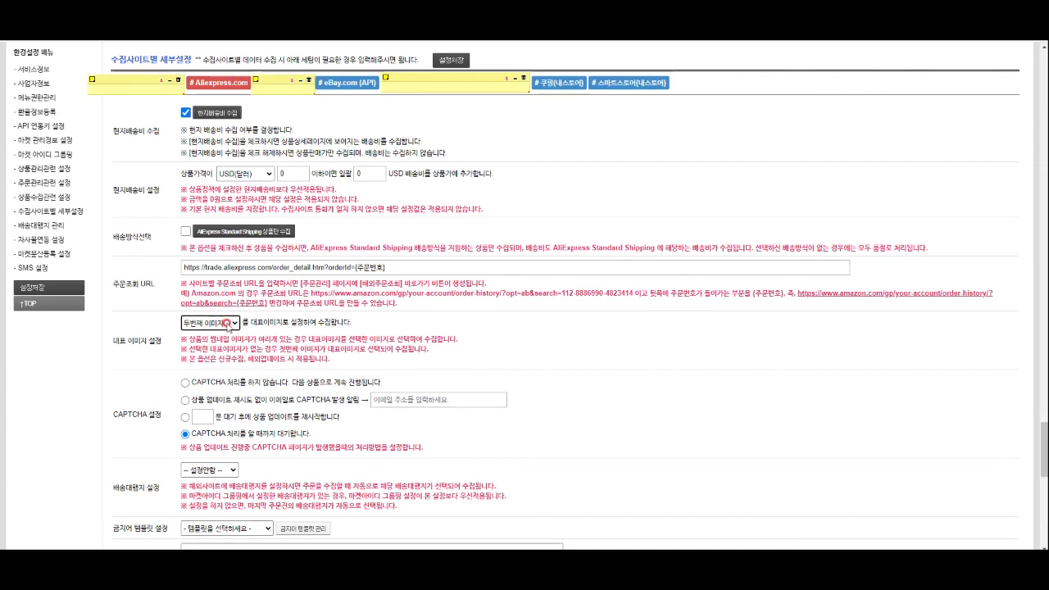
pyautogui.click(228, 325)
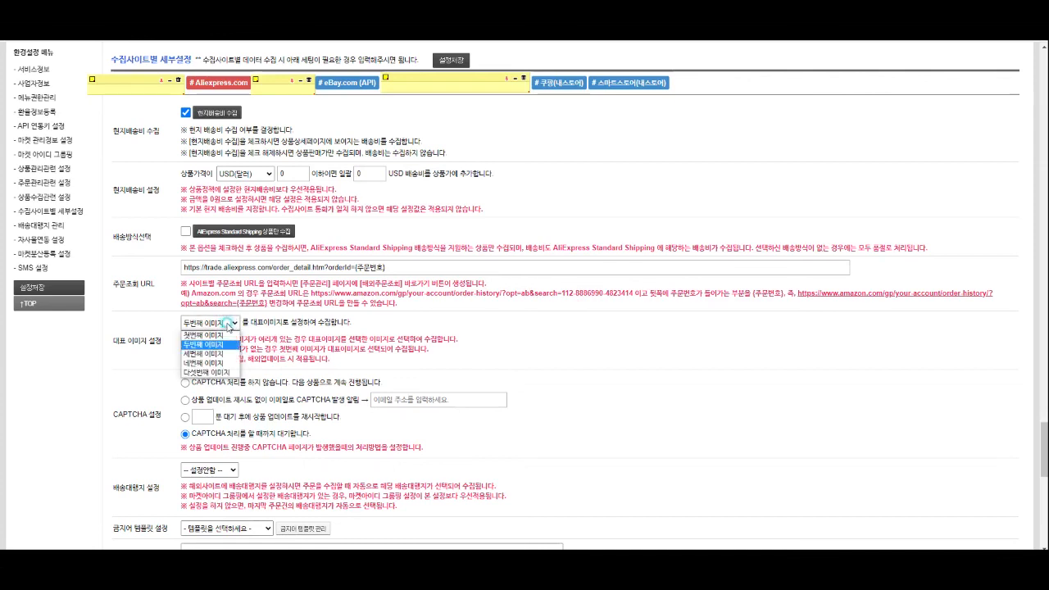
pyautogui.click(217, 336)
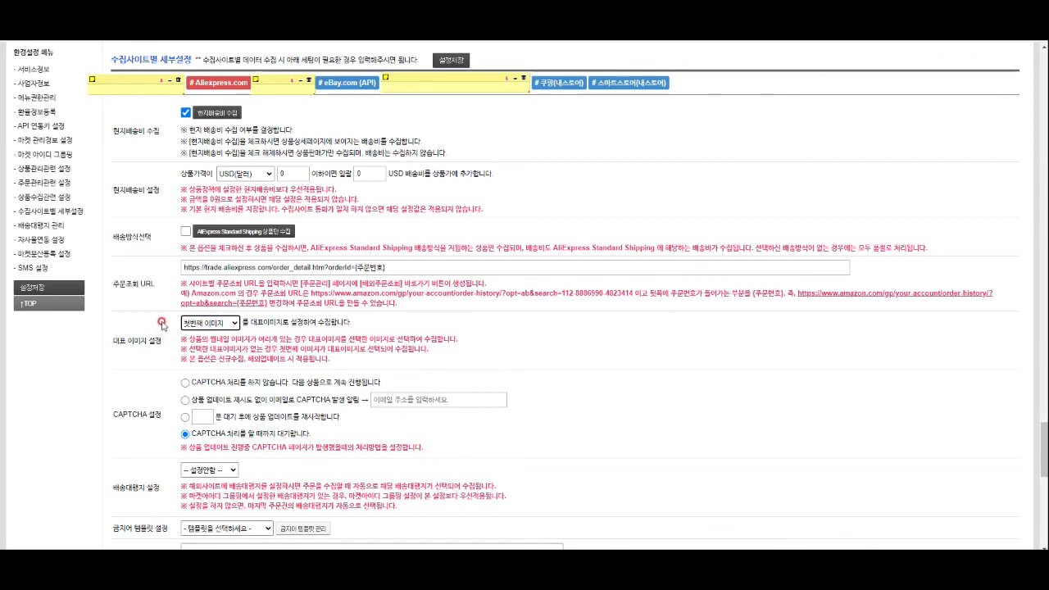
pyautogui.click(412, 321)
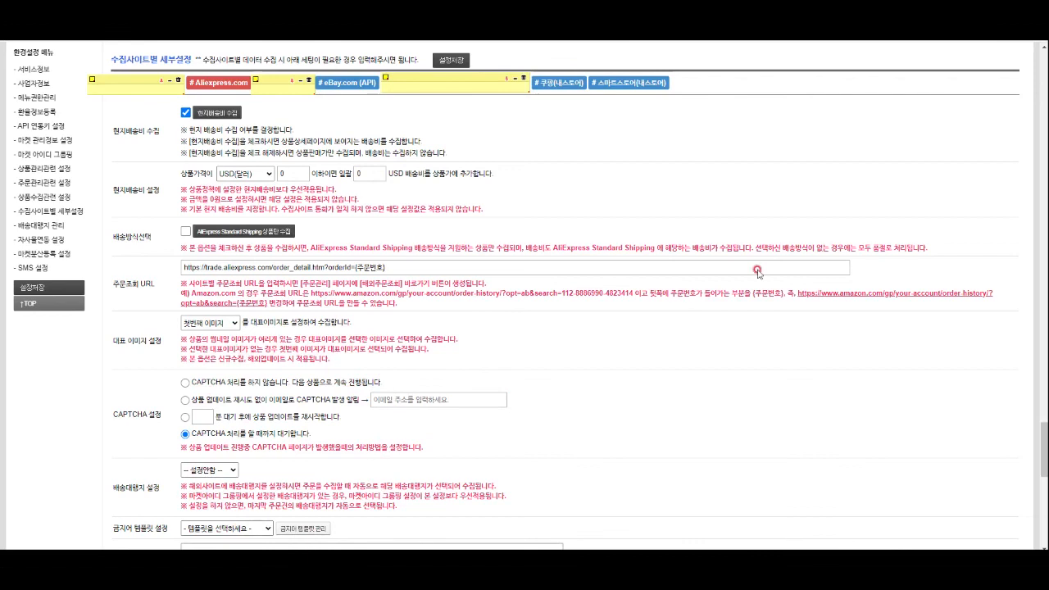
pyautogui.scroll(-4, 756, 269)
pyautogui.moveTo(545, 163)
pyautogui.mouseDown()
pyautogui.moveTo(182, 98)
pyautogui.moveTo(521, 144)
pyautogui.moveTo(514, 162)
pyautogui.mouseUp()
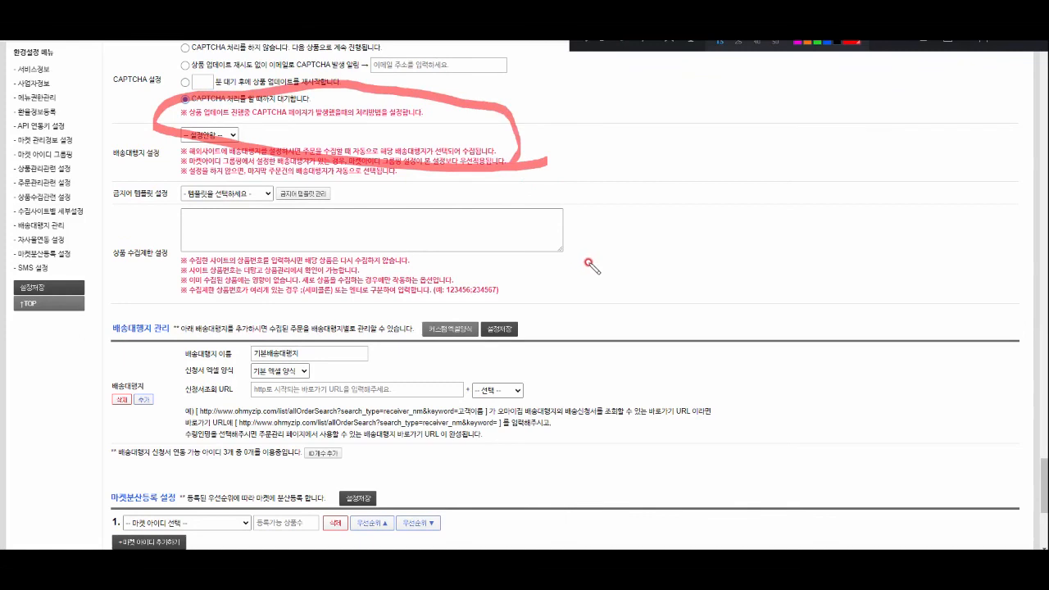
pyautogui.moveTo(115, 127); pyautogui.dragTo(150, 112)
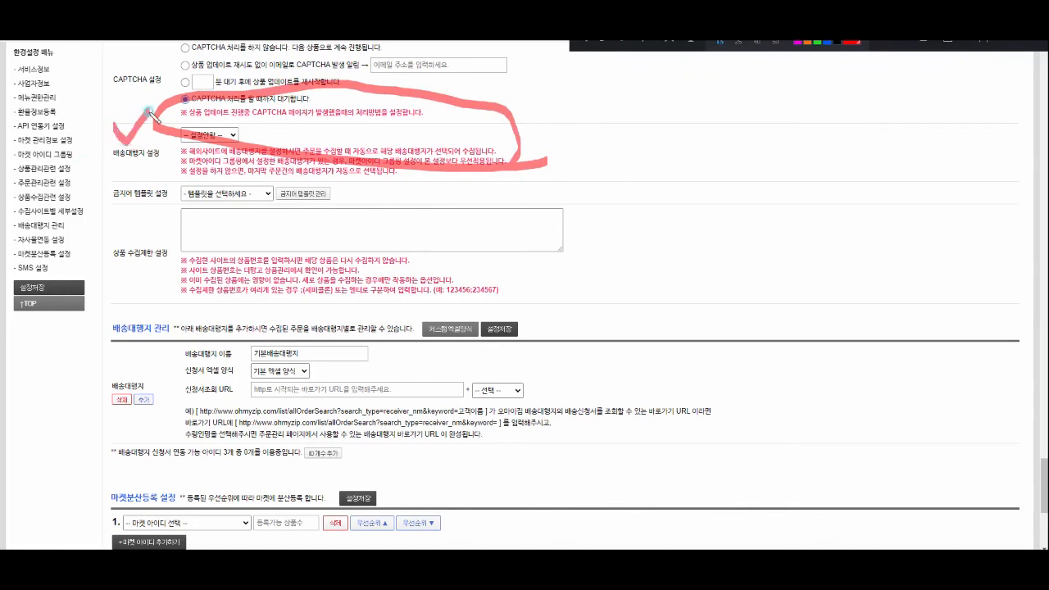
pyautogui.moveTo(105, 341); pyautogui.dragTo(205, 340)
pyautogui.moveTo(176, 311); pyautogui.dragTo(219, 298)
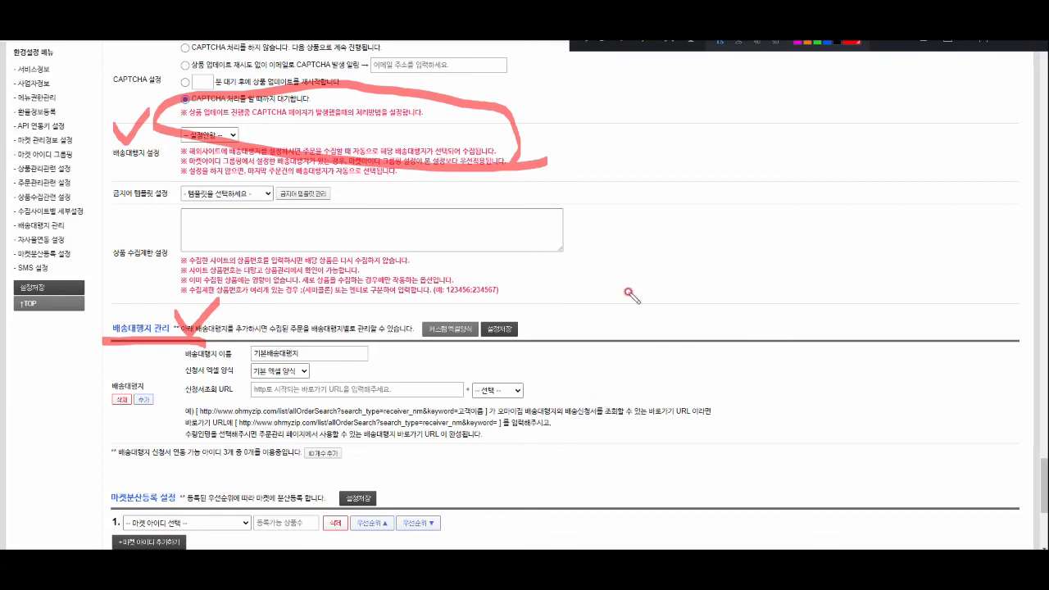
pyautogui.press('Escape')
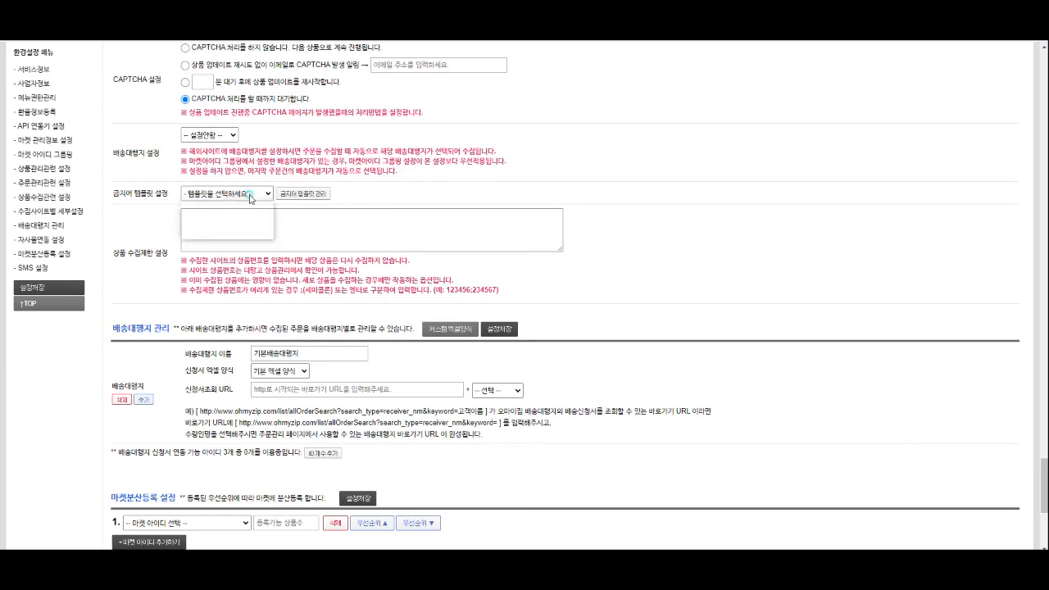
pyautogui.click(250, 195)
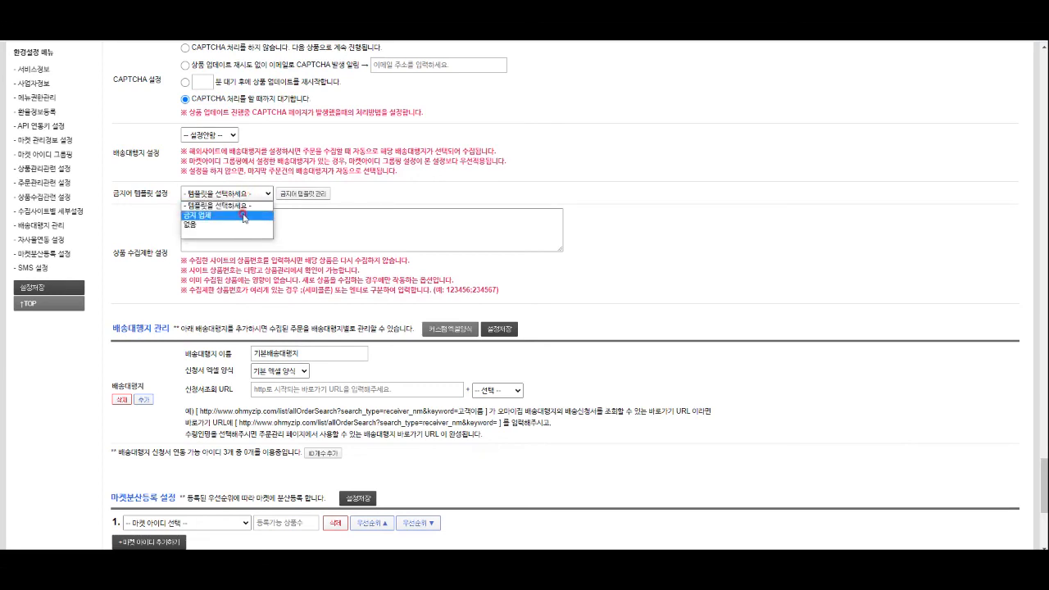
pyautogui.click(458, 195)
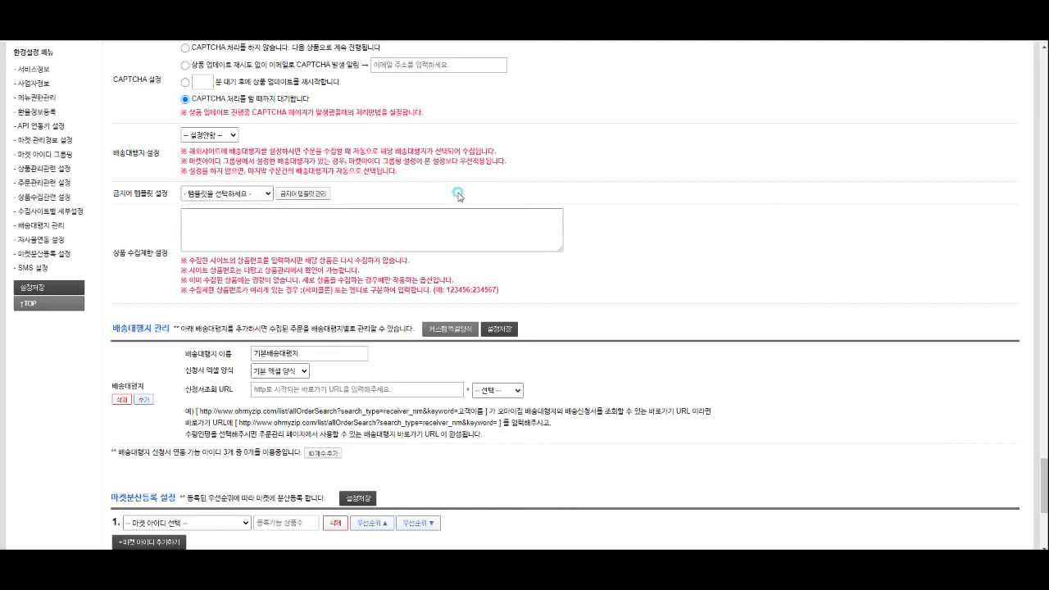
pyautogui.scroll(-3, 458, 227)
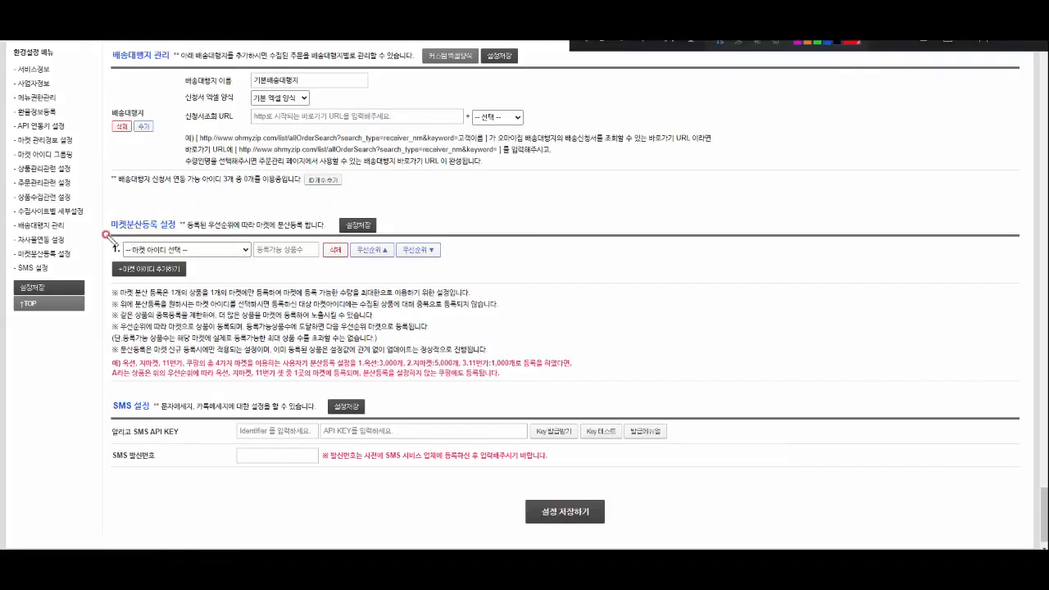
pyautogui.moveTo(105, 235)
pyautogui.mouseDown()
pyautogui.moveTo(192, 230)
pyautogui.moveTo(174, 215)
pyautogui.moveTo(198, 213)
pyautogui.mouseUp()
pyautogui.moveTo(797, 373)
pyautogui.mouseDown()
pyautogui.moveTo(671, 358)
pyautogui.moveTo(765, 273)
pyautogui.moveTo(761, 348)
pyautogui.mouseUp()
pyautogui.moveTo(847, 287); pyautogui.dragTo(834, 339)
pyautogui.moveTo(823, 304); pyautogui.dragTo(863, 338)
pyautogui.moveTo(850, 444); pyautogui.dragTo(823, 484)
pyautogui.moveTo(812, 445); pyautogui.dragTo(848, 479)
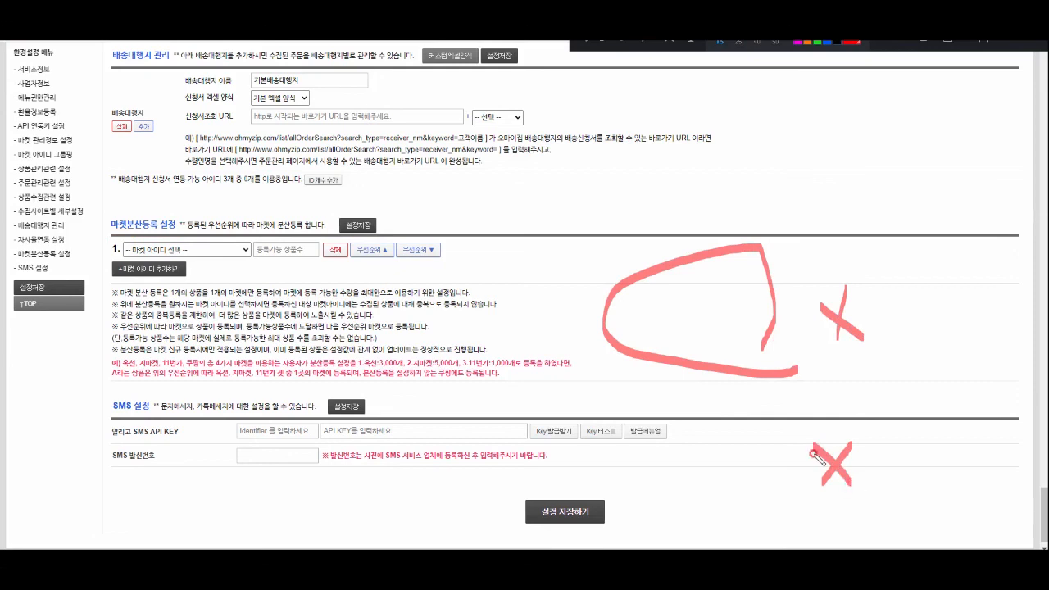
pyautogui.rightClick(729, 322)
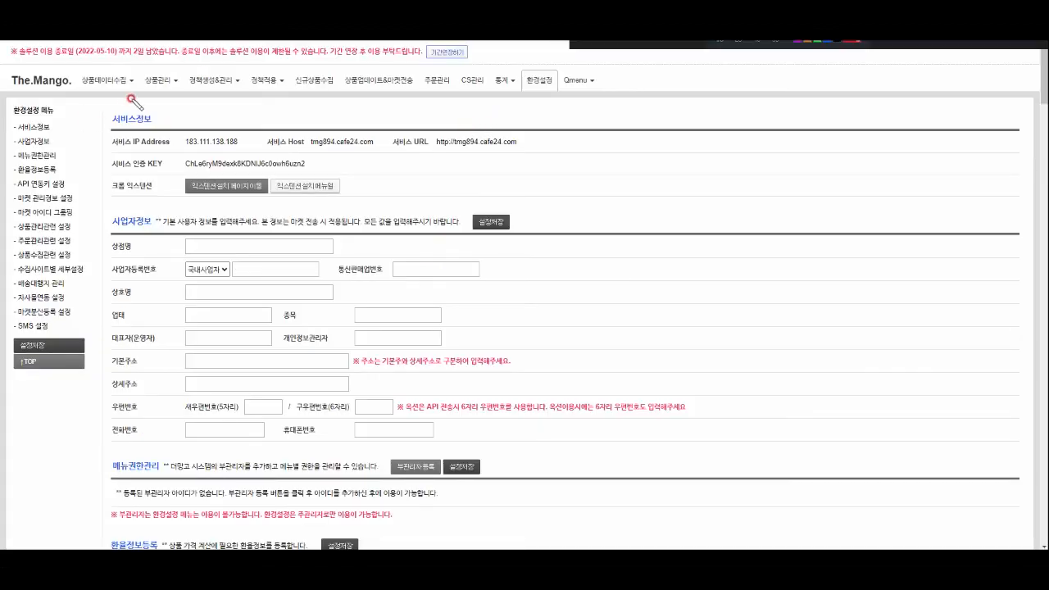
pyautogui.moveTo(134, 99)
pyautogui.mouseDown()
pyautogui.moveTo(73, 76)
pyautogui.moveTo(124, 93)
pyautogui.mouseUp()
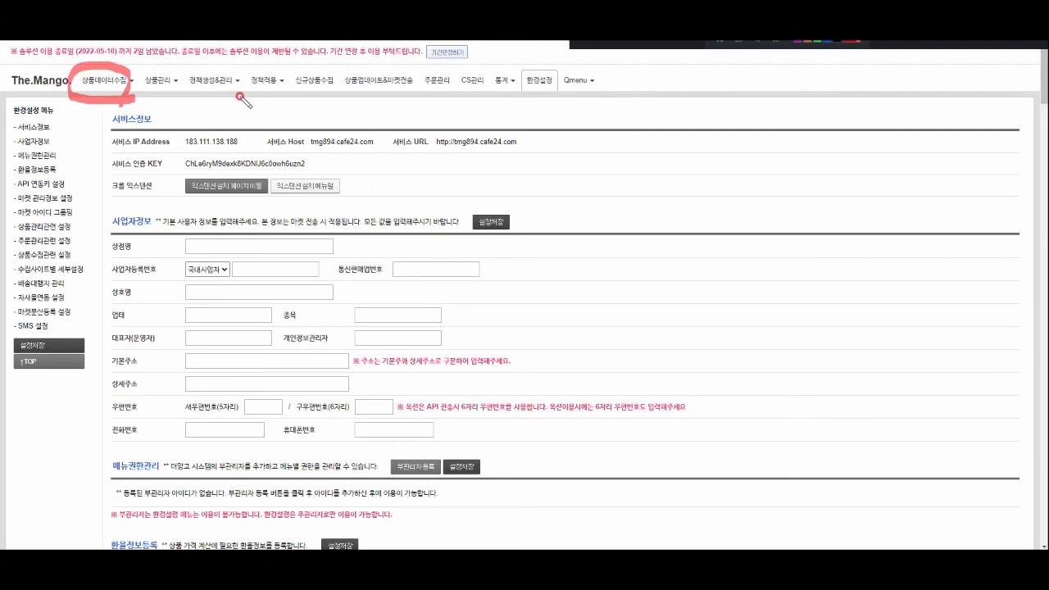
pyautogui.moveTo(240, 97)
pyautogui.mouseDown()
pyautogui.moveTo(178, 78)
pyautogui.moveTo(220, 66)
pyautogui.moveTo(240, 102)
pyautogui.moveTo(288, 97)
pyautogui.mouseUp()
pyautogui.moveTo(282, 70)
pyautogui.mouseDown()
pyautogui.moveTo(287, 96)
pyautogui.moveTo(303, 70)
pyautogui.mouseUp()
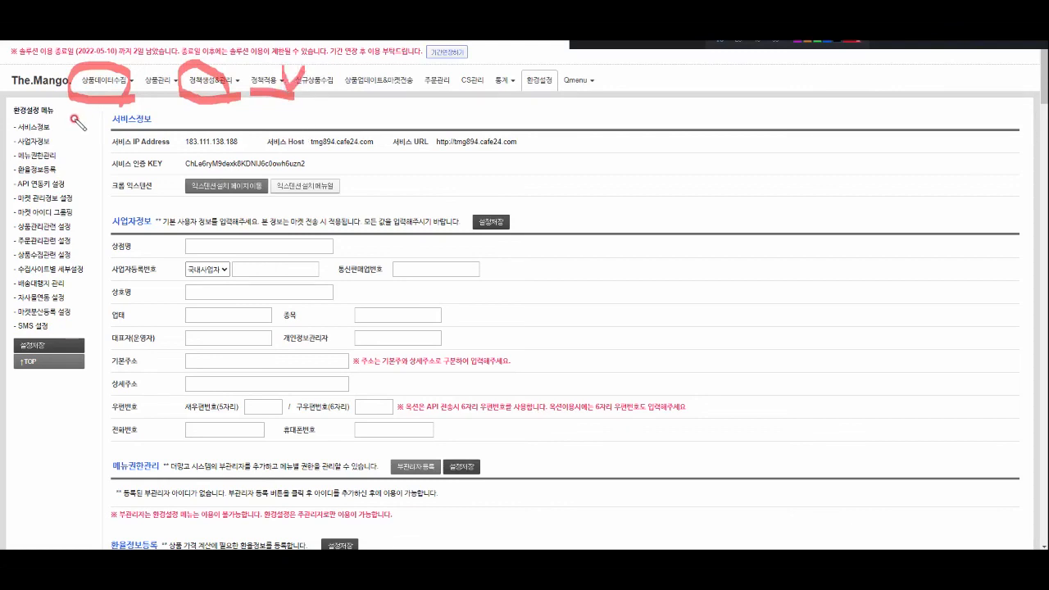
pyautogui.moveTo(72, 116); pyautogui.dragTo(340, 125)
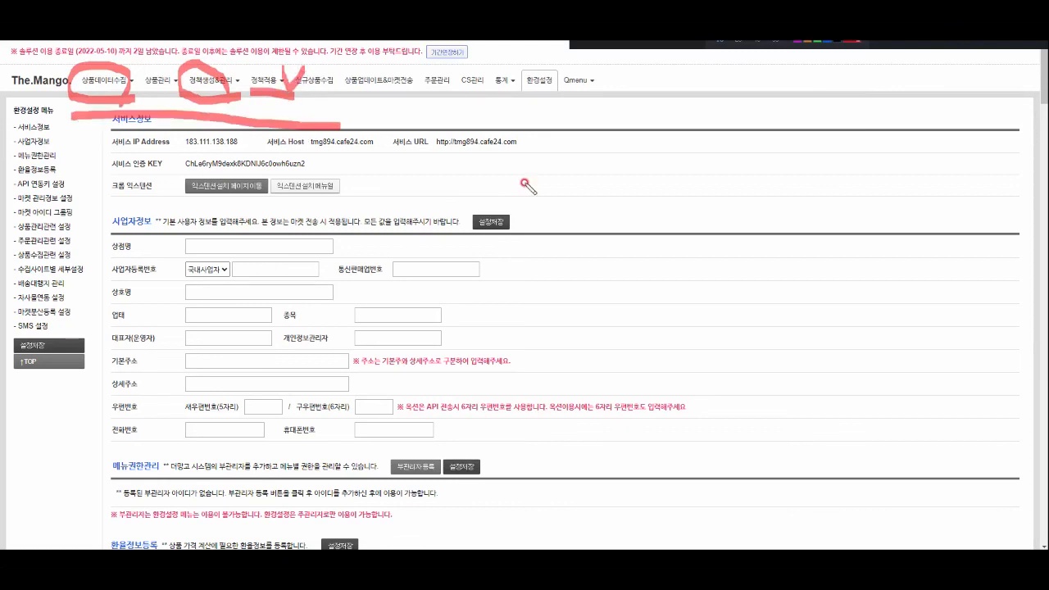